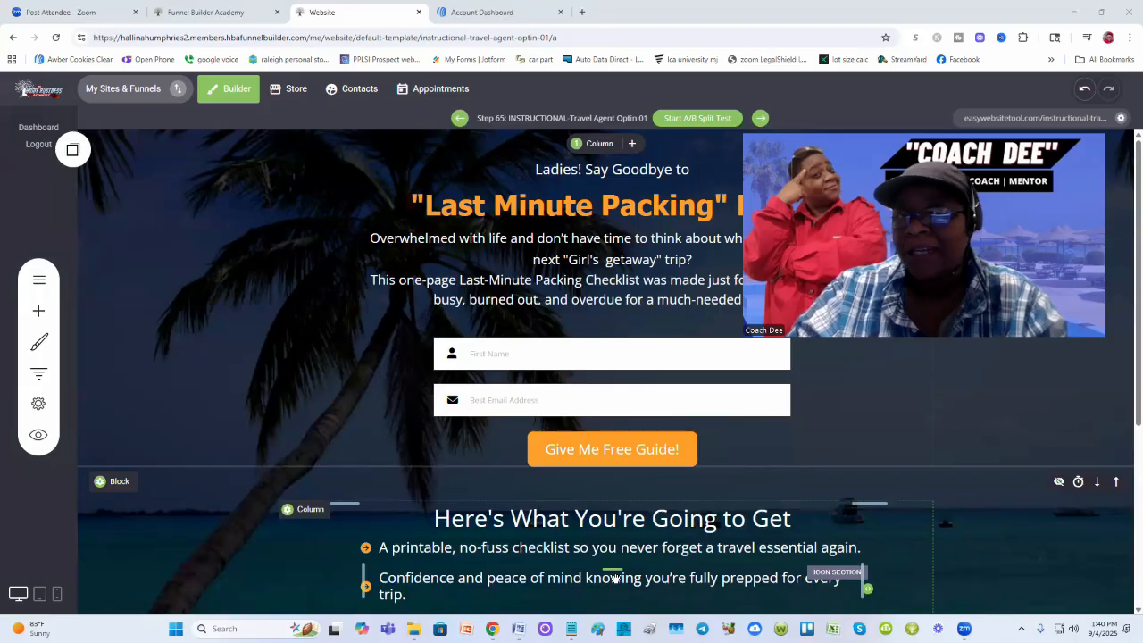
# Step: Glance at the email draft in Notepad twice, minimising it each time
pyautogui.moveTo(571, 629)
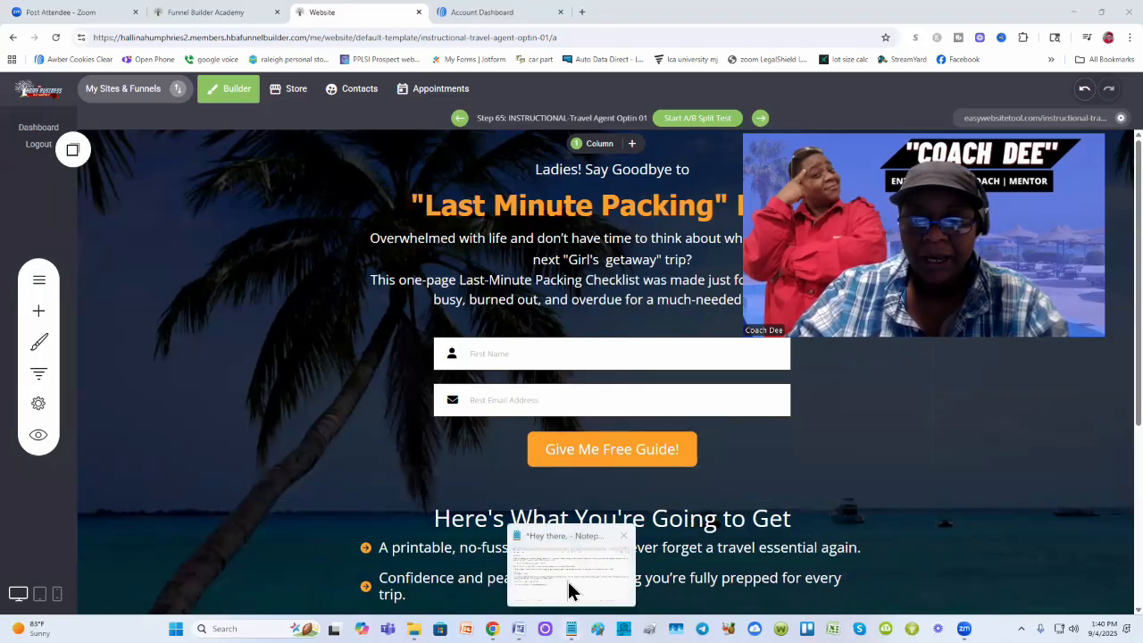
pyautogui.click(566, 580)
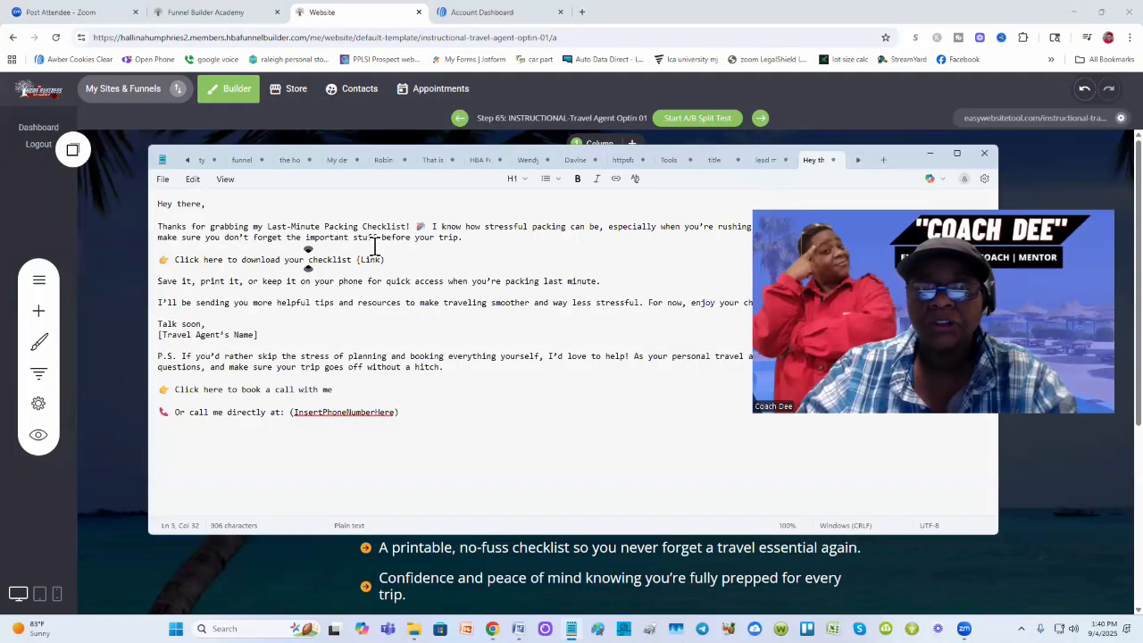
pyautogui.click(929, 159)
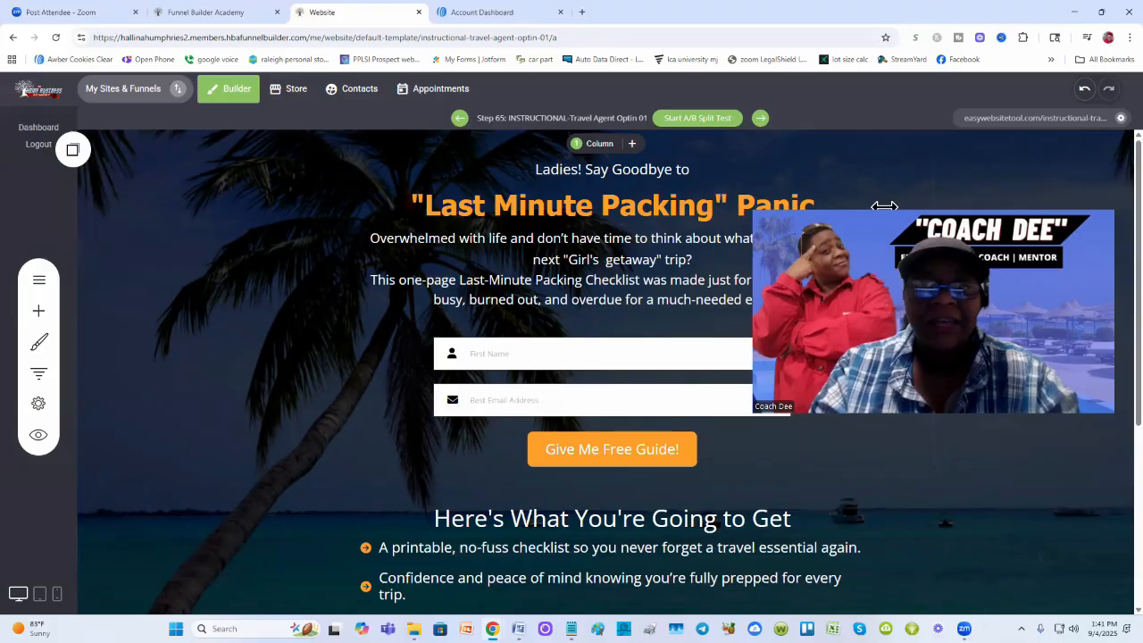
pyautogui.moveTo(571, 629)
pyautogui.click(572, 571)
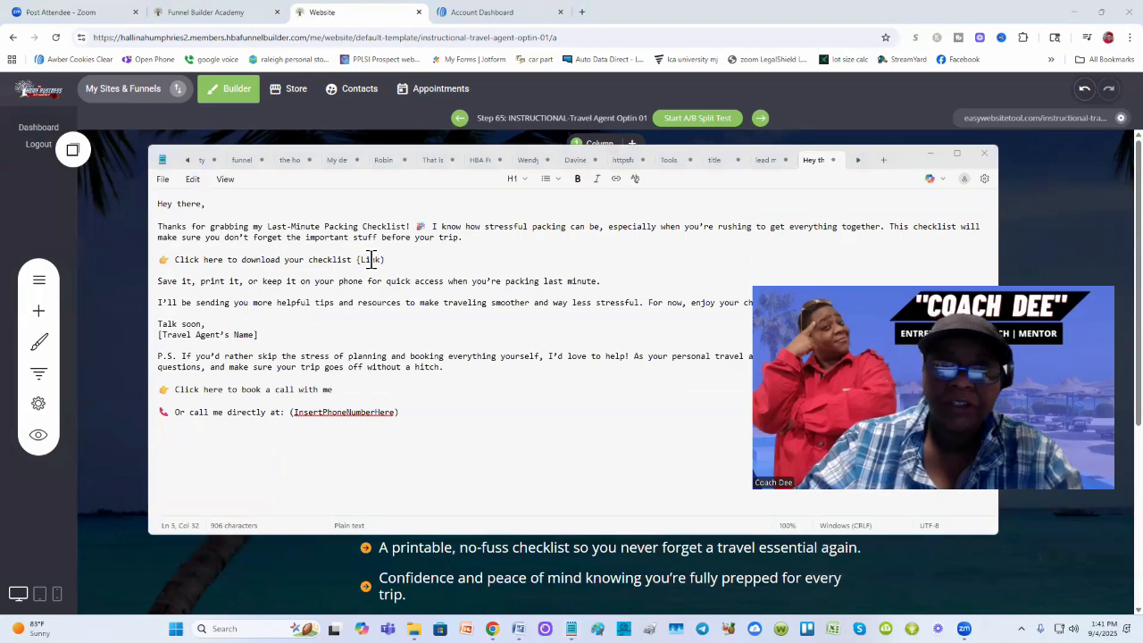
pyautogui.click(929, 161)
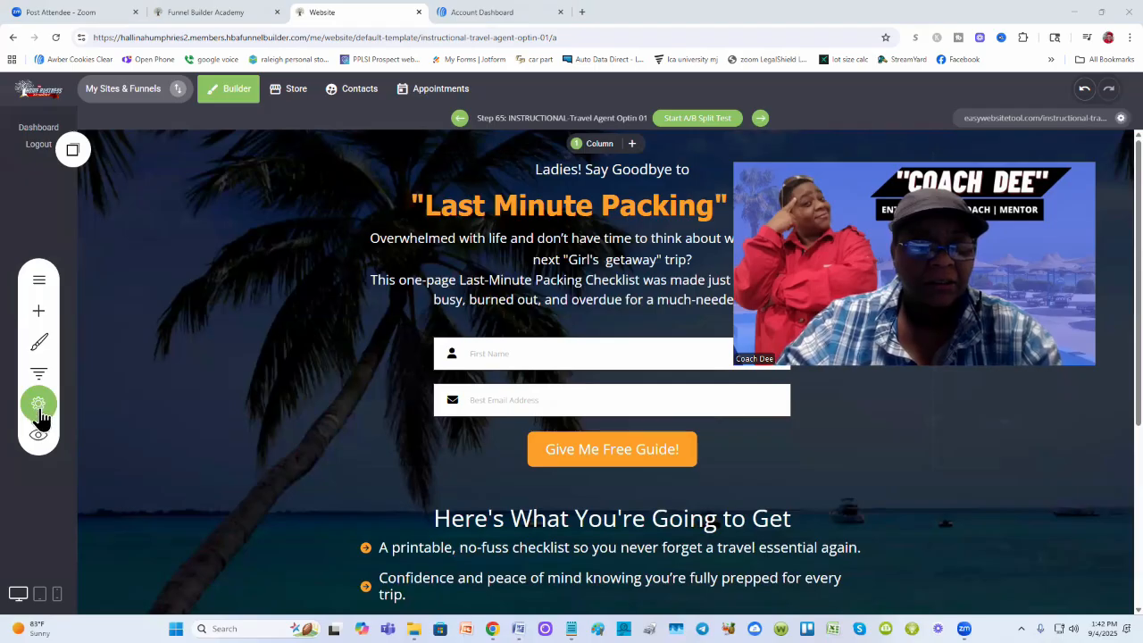
# Step: Open the Funnel Settings File Manager on View All Files, showing Lead Magnet Assets
pyautogui.click(39, 407)
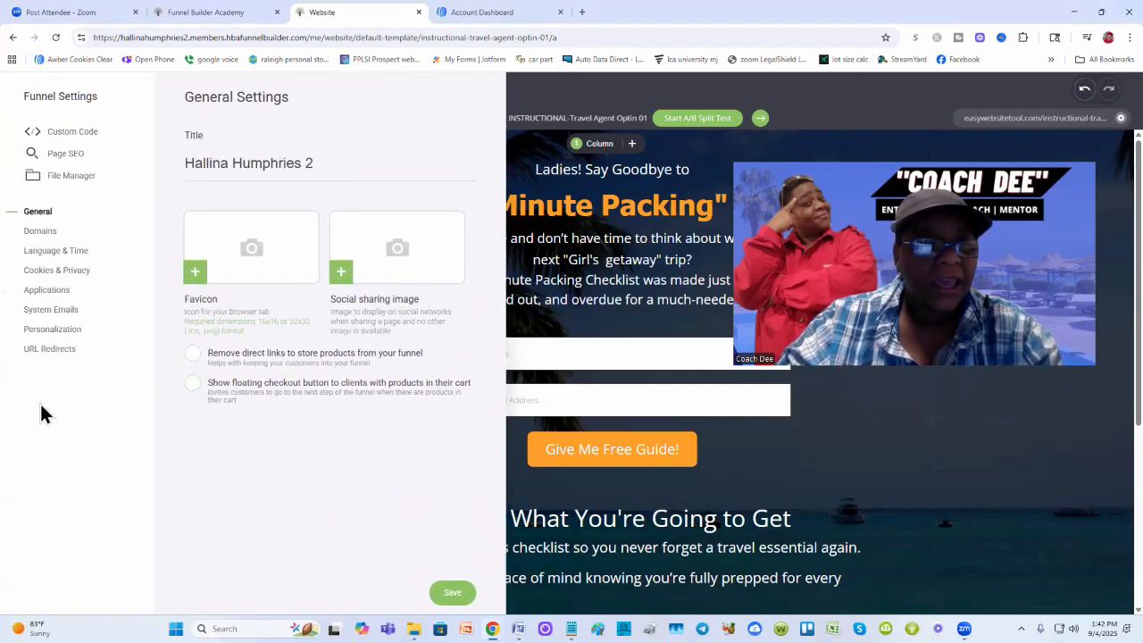
pyautogui.click(80, 176)
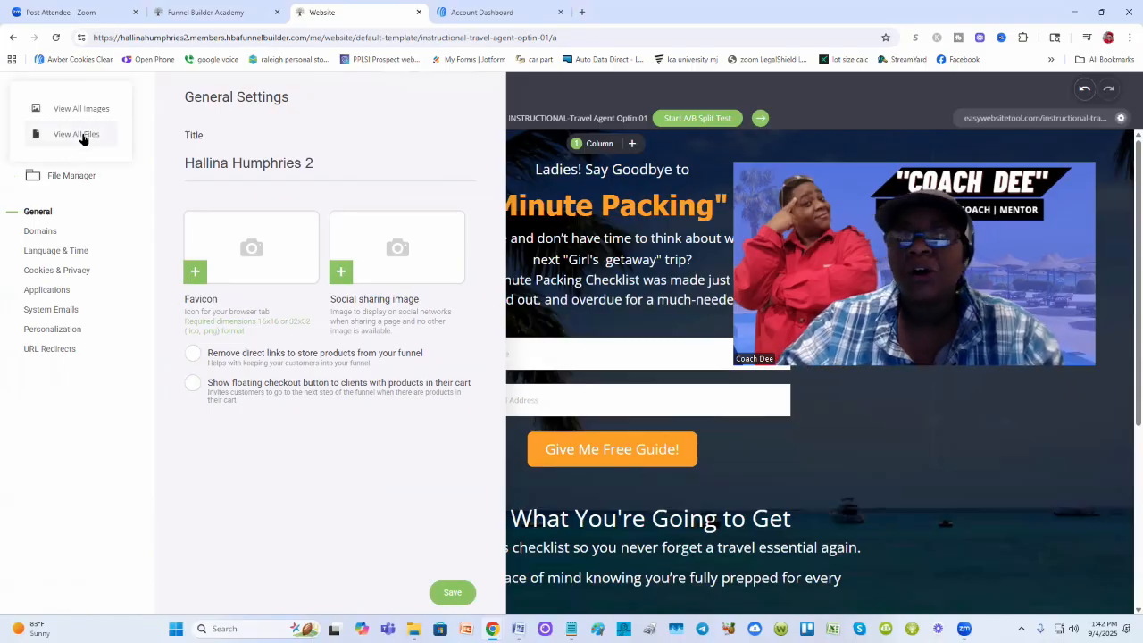
pyautogui.click(82, 140)
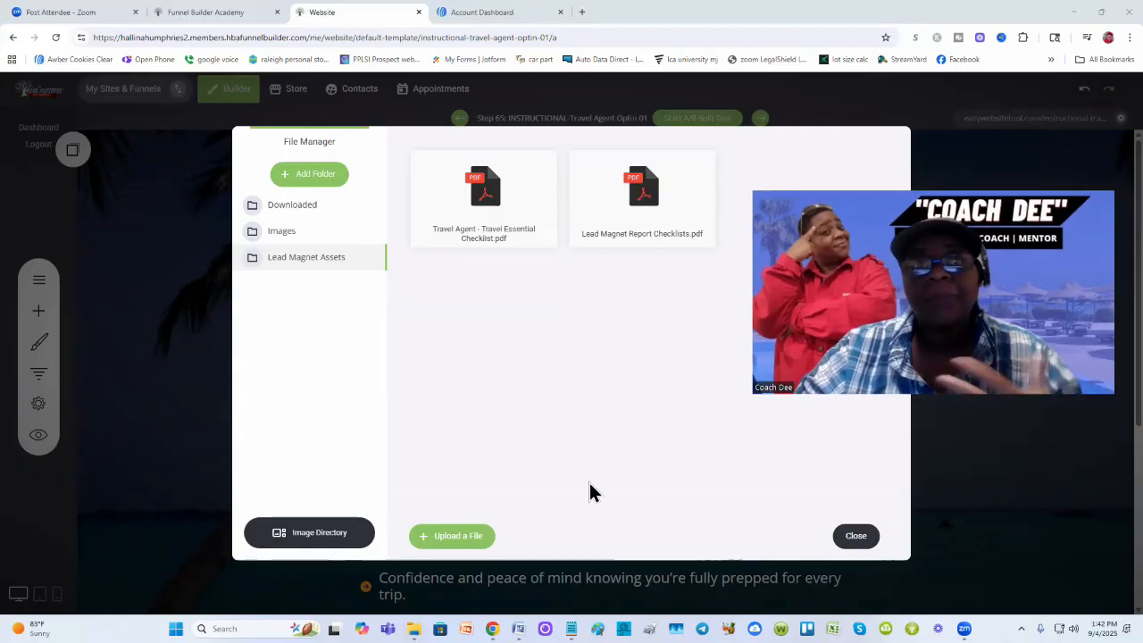
# Step: Copy the file link of Travel Agent - Travel Essential Checklist.png, then close the File Manager
pyautogui.moveTo(624, 209)
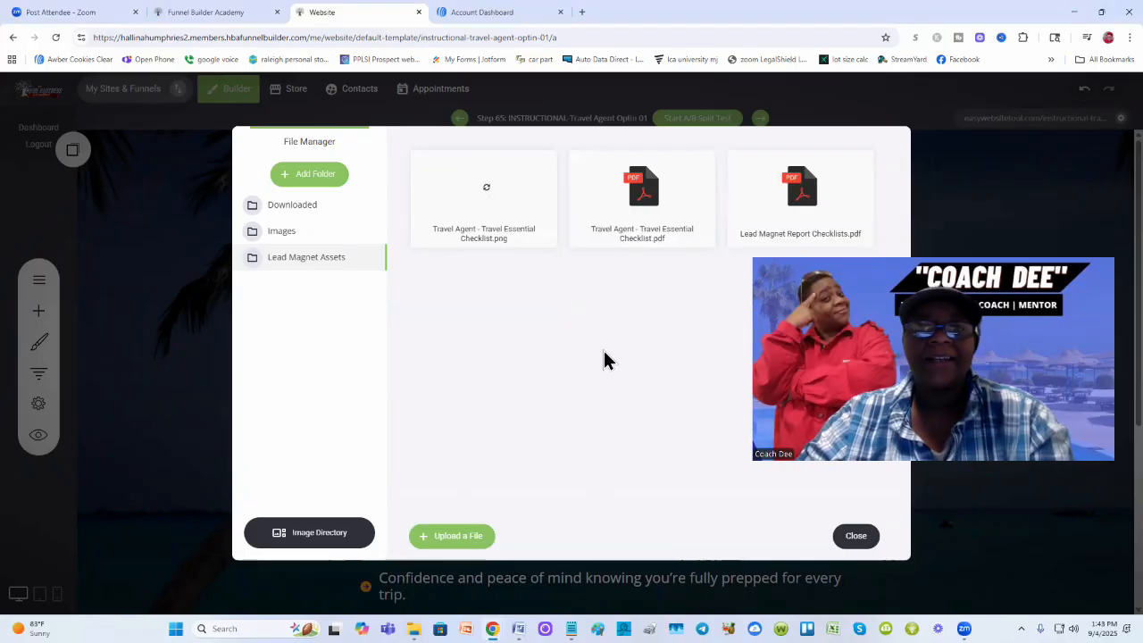
pyautogui.moveTo(476, 176)
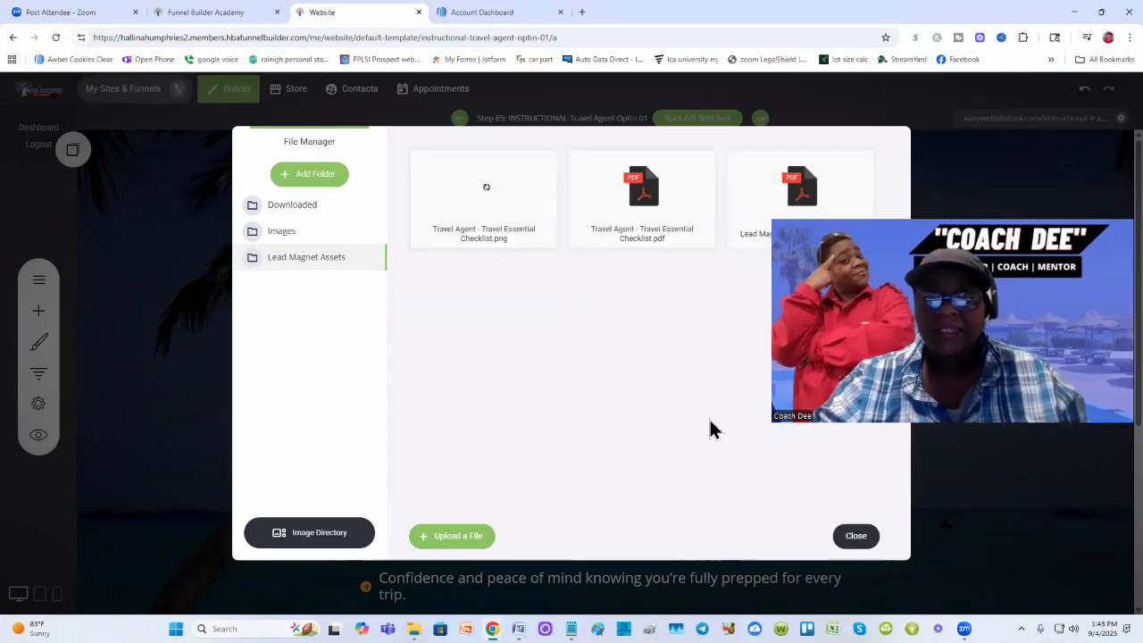
pyautogui.moveTo(536, 179)
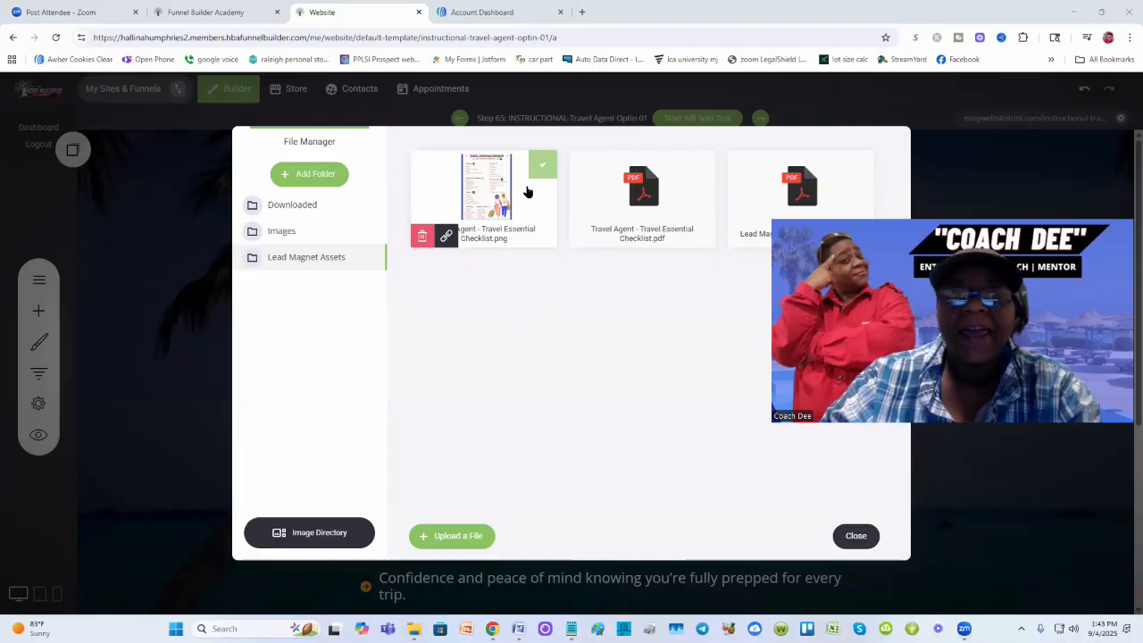
pyautogui.click(446, 237)
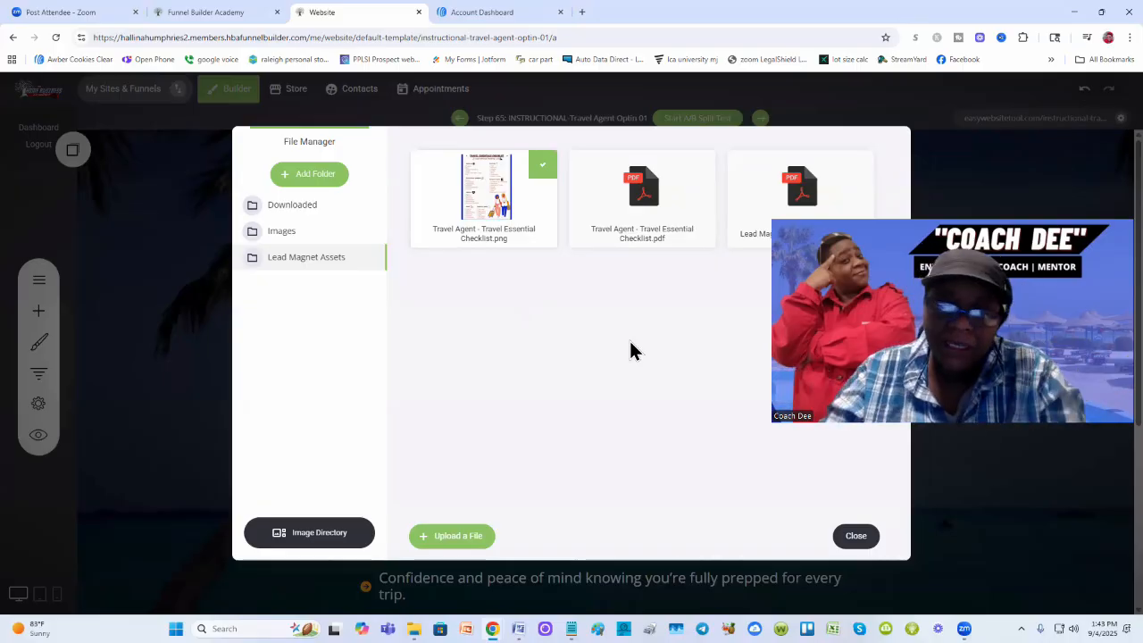
pyautogui.click(857, 538)
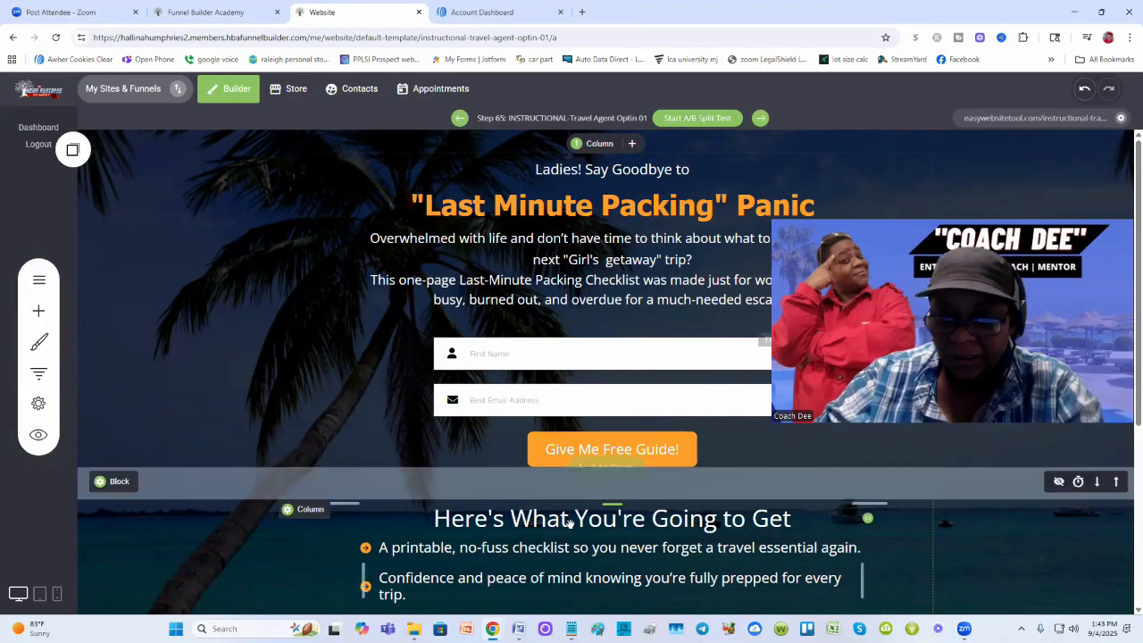
# Step: Replace the {Link} placeholder on the draft's download line with the text (link)
pyautogui.click(571, 629)
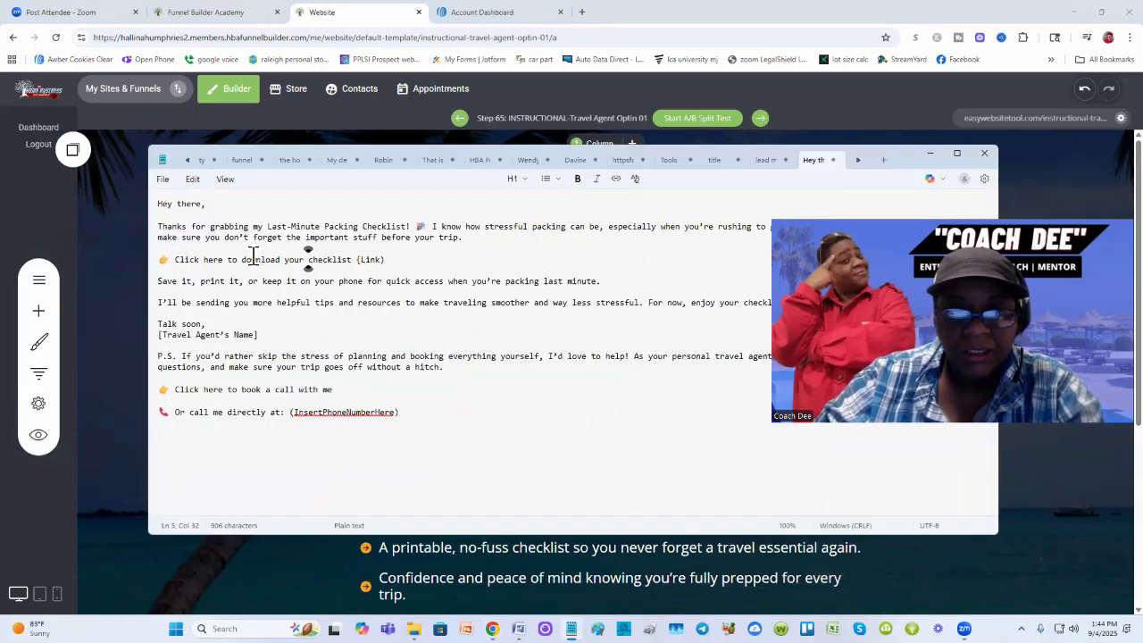
pyautogui.moveTo(386, 259); pyautogui.dragTo(356, 259)
pyautogui.hotkey('ctrl', 'v')
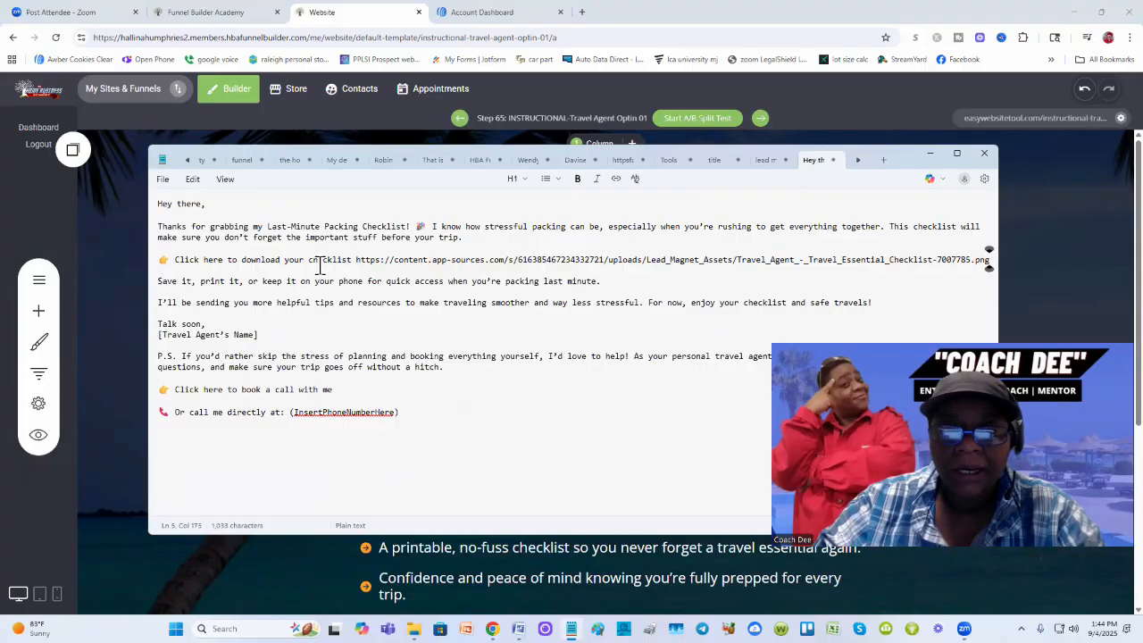
pyautogui.moveTo(309, 260); pyautogui.dragTo(990, 259)
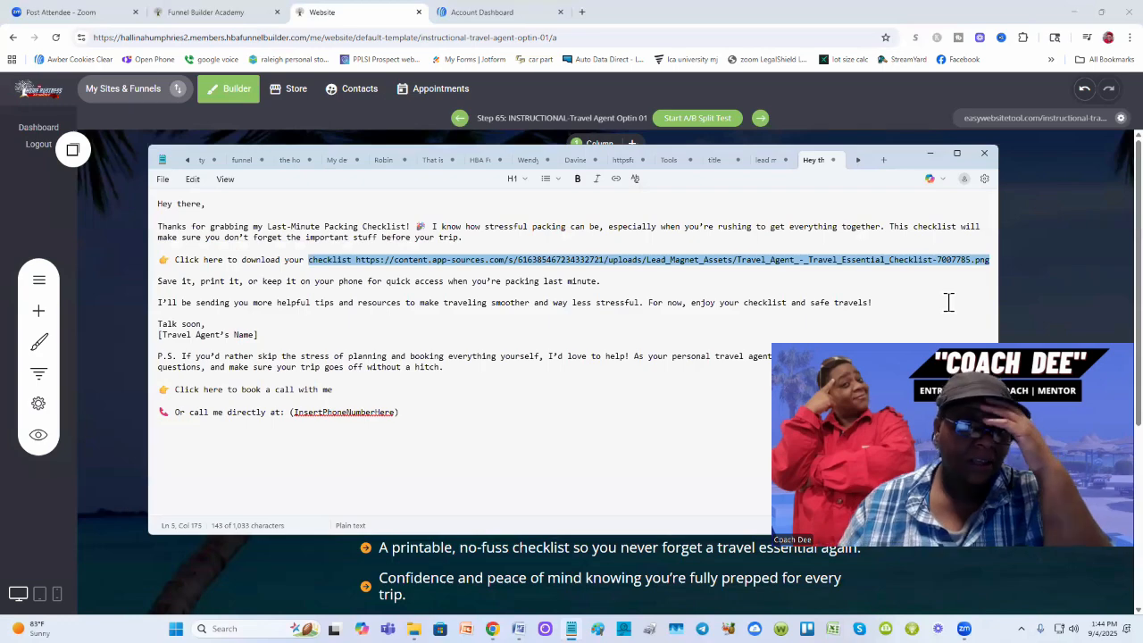
pyautogui.press('BackSpace')
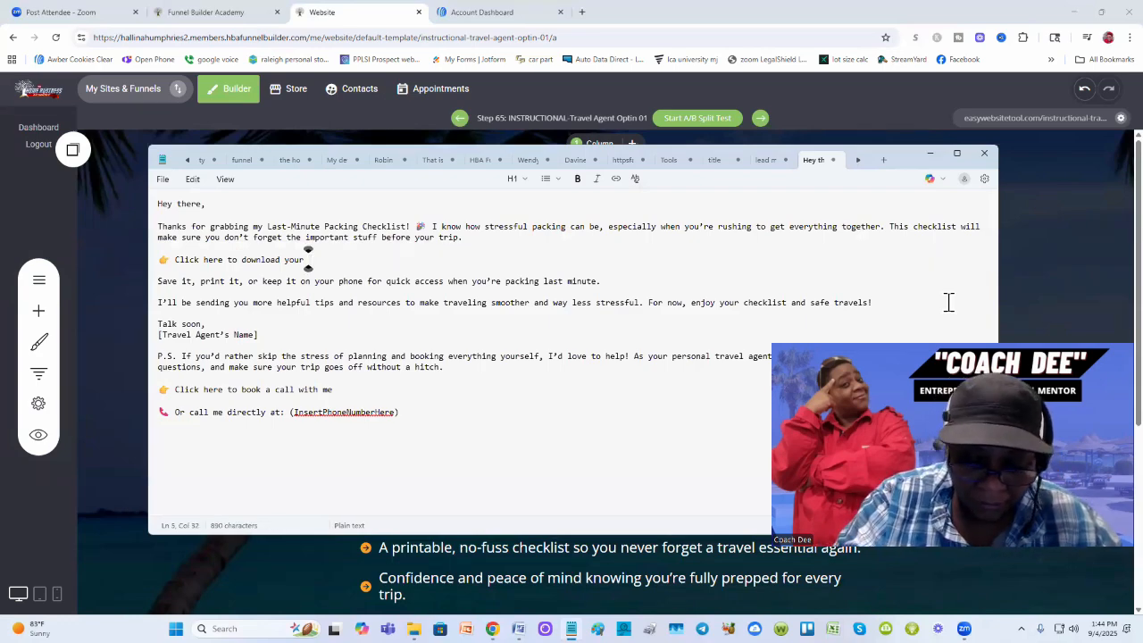
pyautogui.write('(link)')
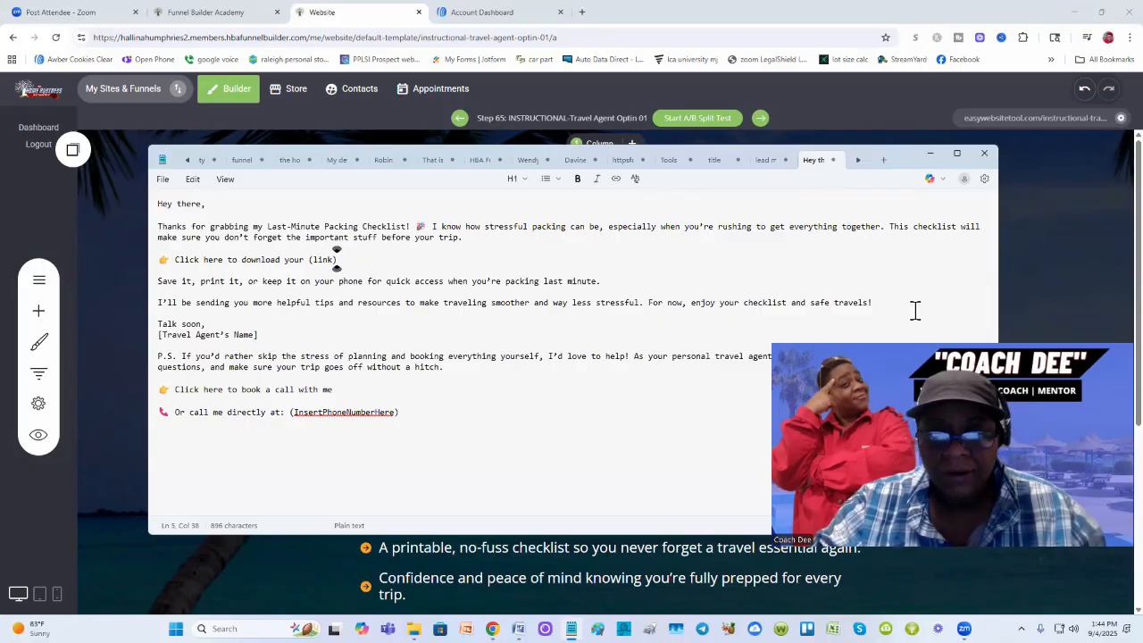
# Step: Paste the checklist image URL on a new line below the phone line and minimise Notepad
pyautogui.click(411, 412)
pyautogui.press('Return')
pyautogui.press('Return')
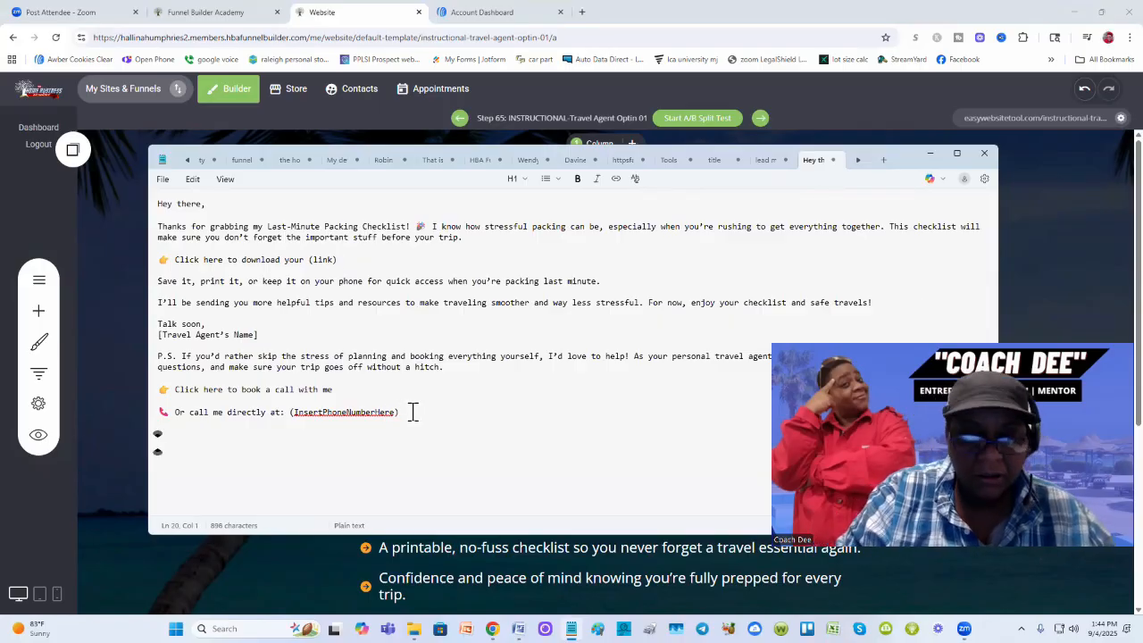
pyautogui.hotkey('ctrl', 'v')
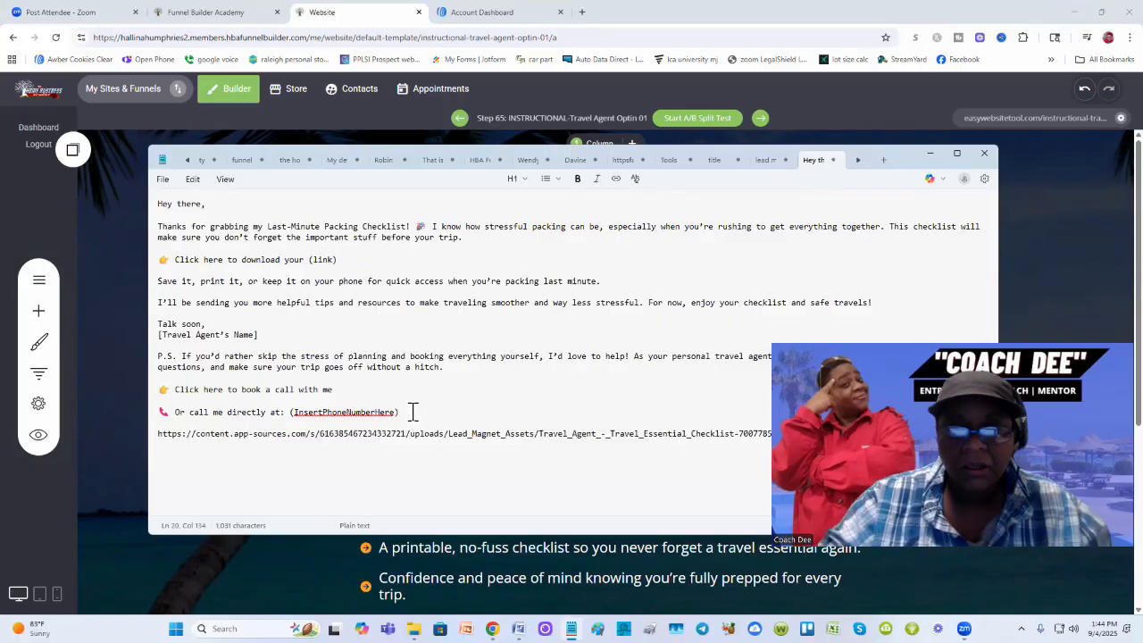
pyautogui.click(931, 156)
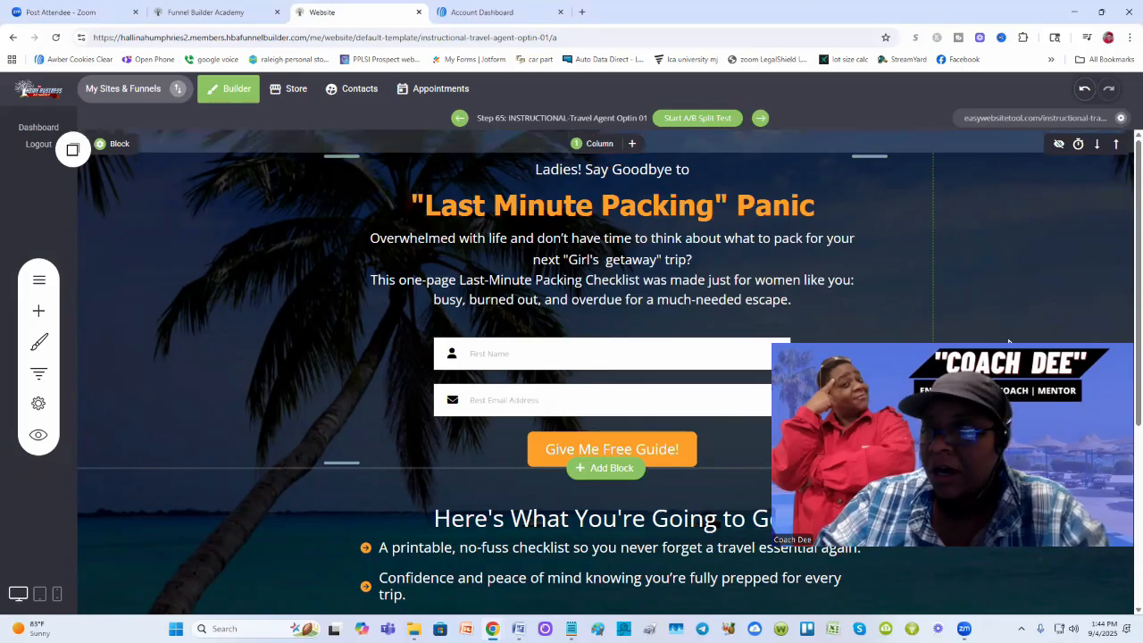
pyautogui.moveTo(1010, 344); pyautogui.dragTo(990, 202)
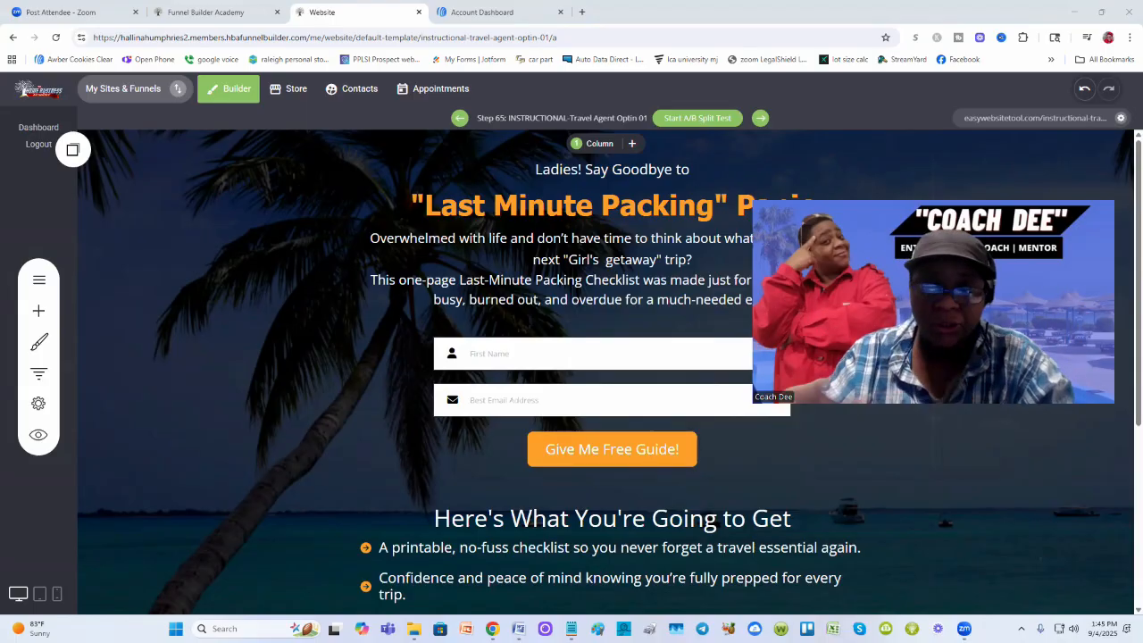
# Step: From the AWeber Account Dashboard's list selector, choose Create New List
pyautogui.click(489, 13)
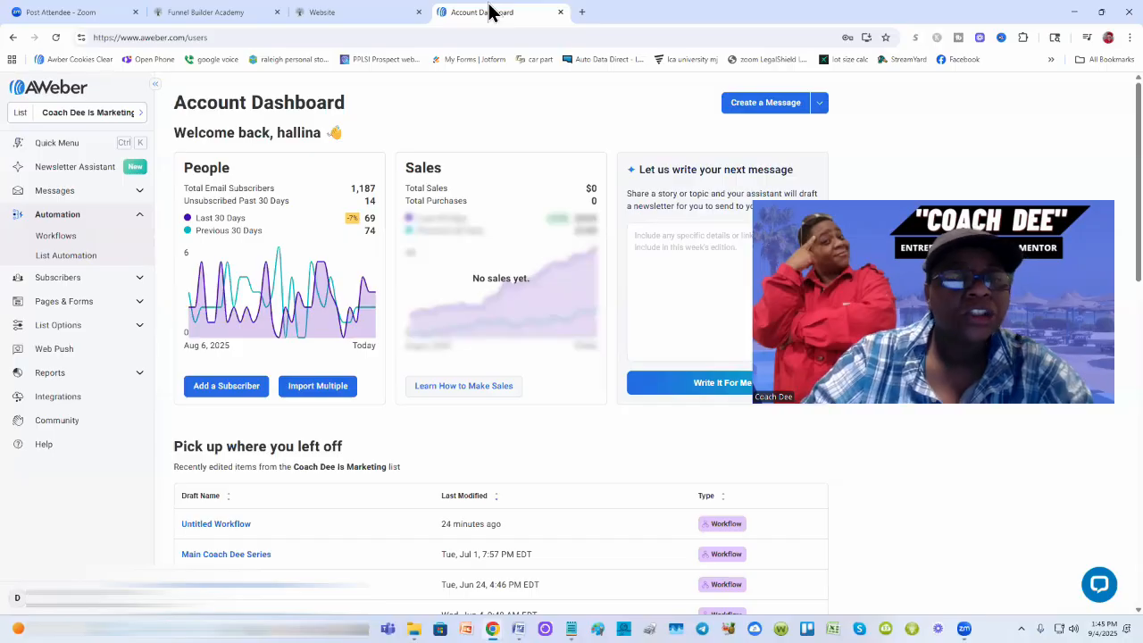
pyautogui.click(140, 114)
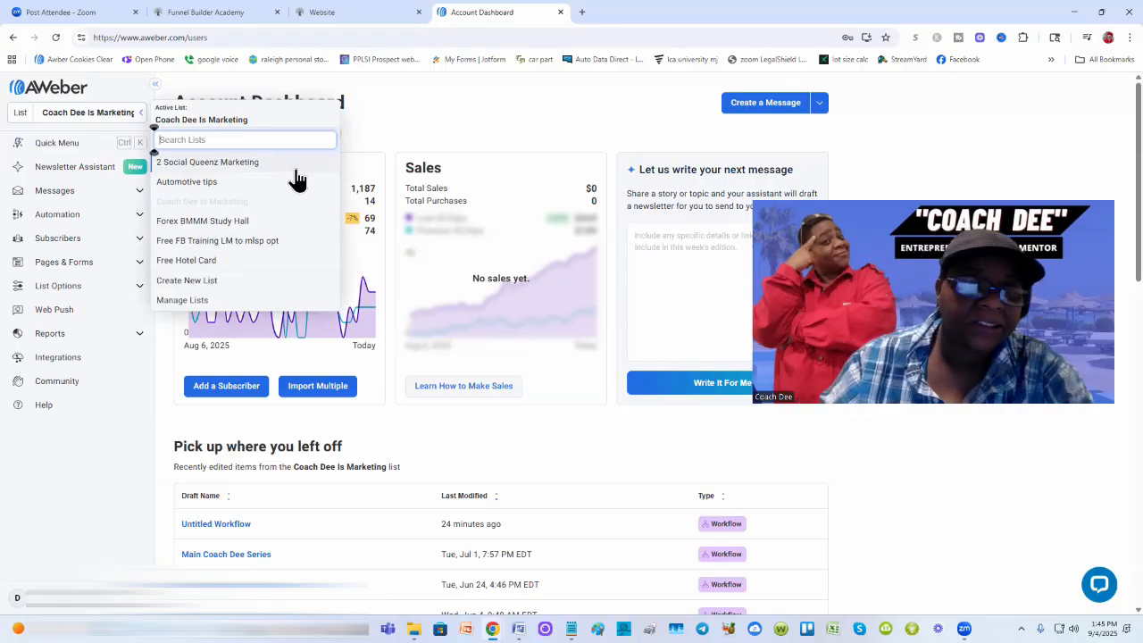
pyautogui.click(197, 284)
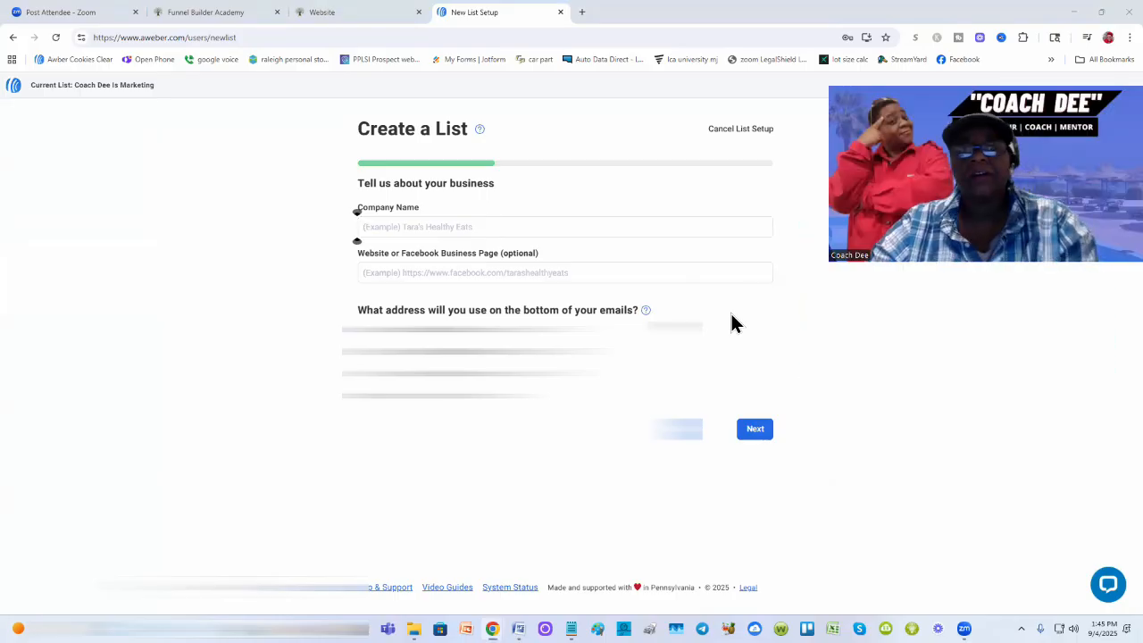
# Step: Enter the coach's business name as Company Name, capitalising its second word
pyautogui.click(416, 230)
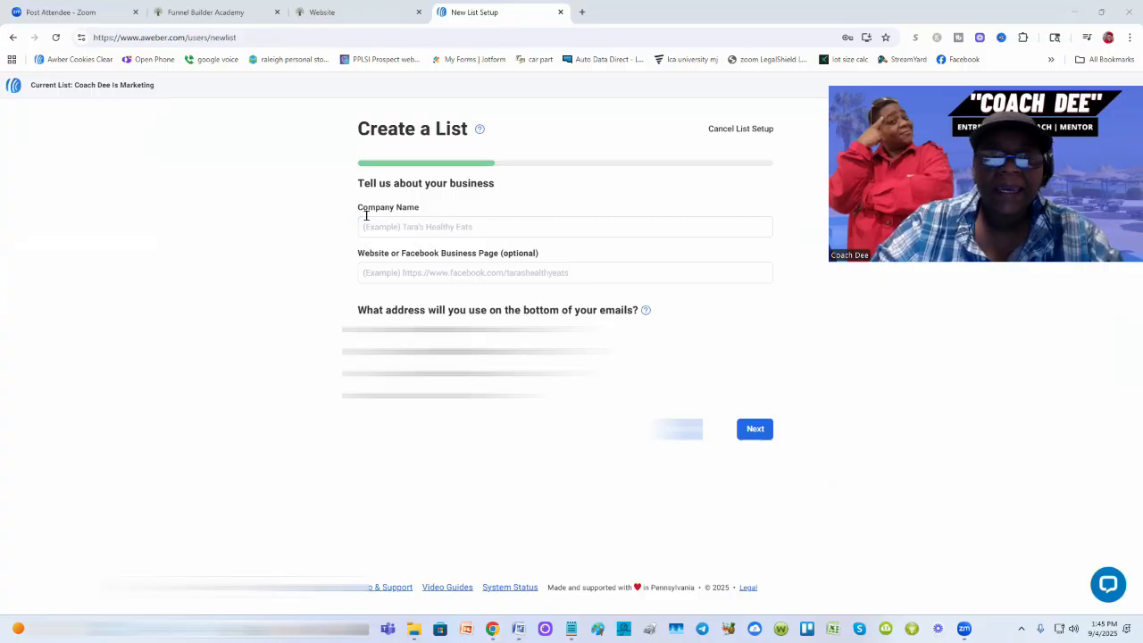
pyautogui.click(395, 228)
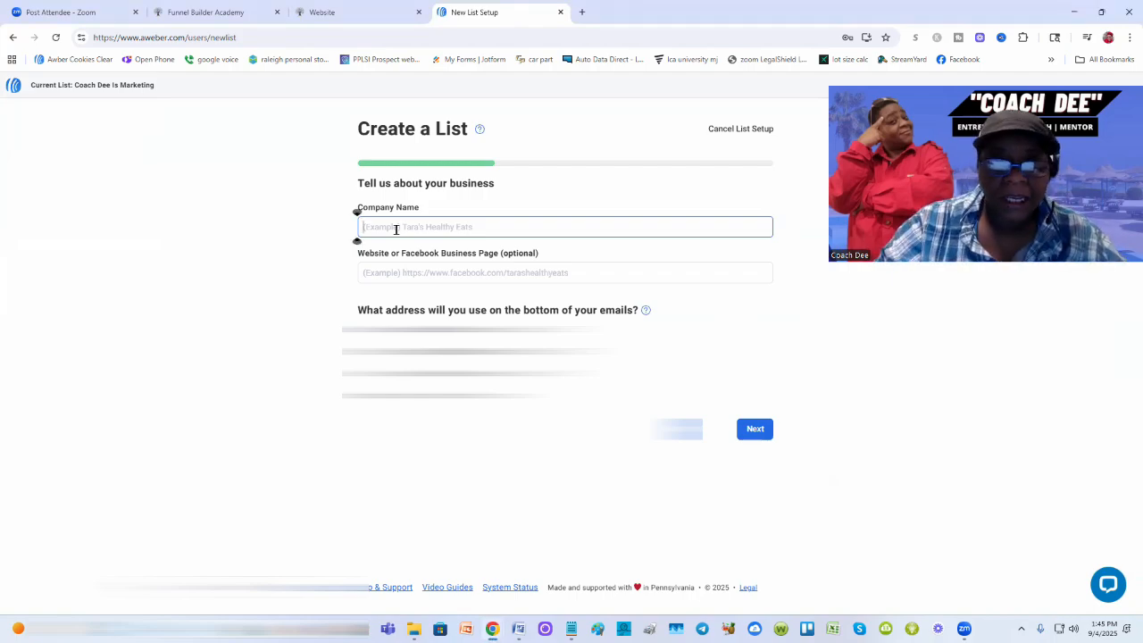
pyautogui.write('Coach de')
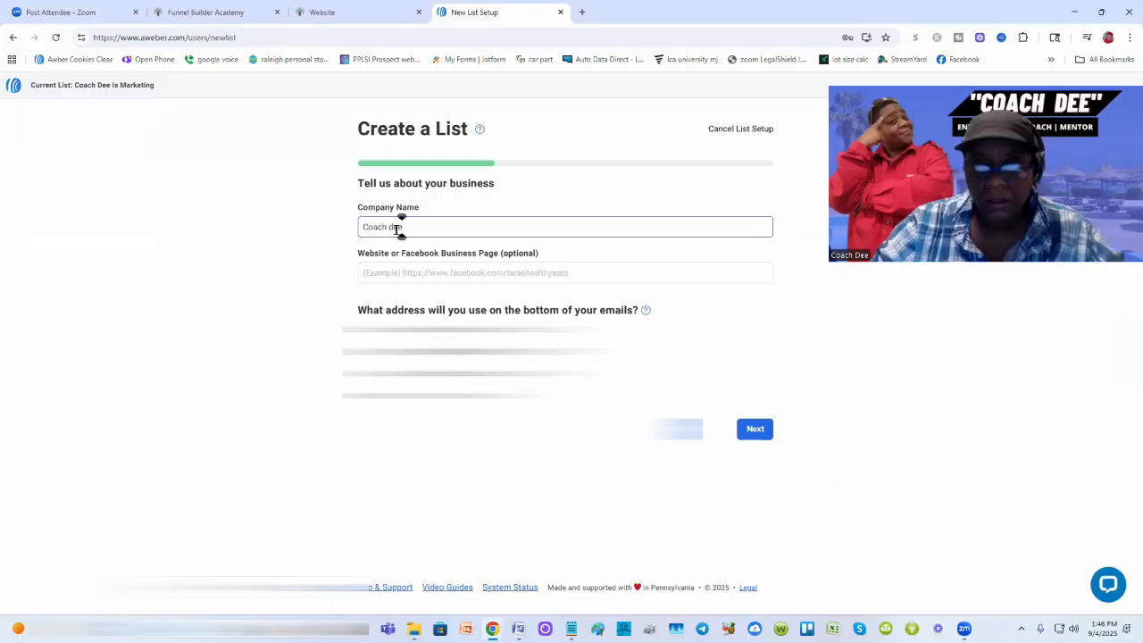
pyautogui.write('e')
pyautogui.press('Left')
pyautogui.press('Left')
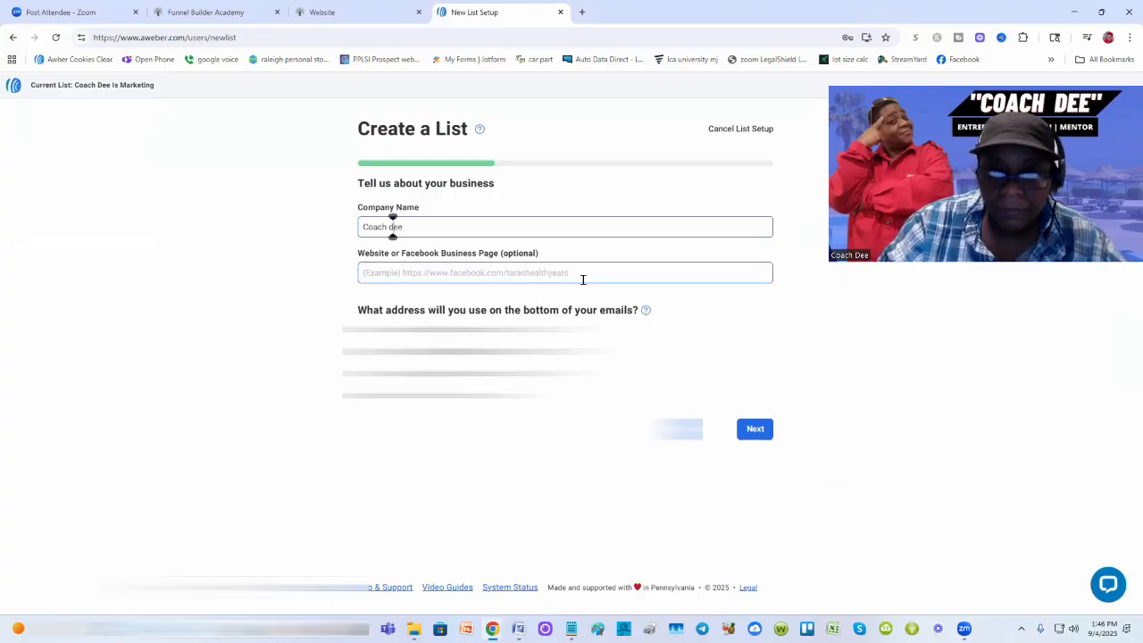
pyautogui.press('BackSpace')
pyautogui.write('D')
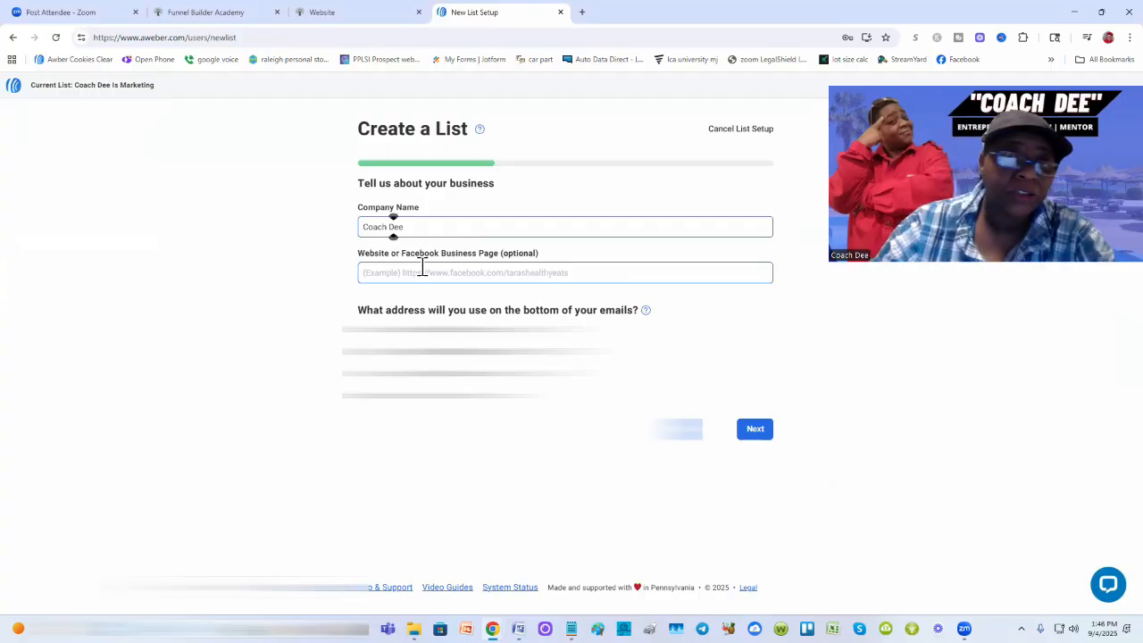
# Step: Paste the Facebook business page URL as the Website and go on to the list description
pyautogui.click(496, 268)
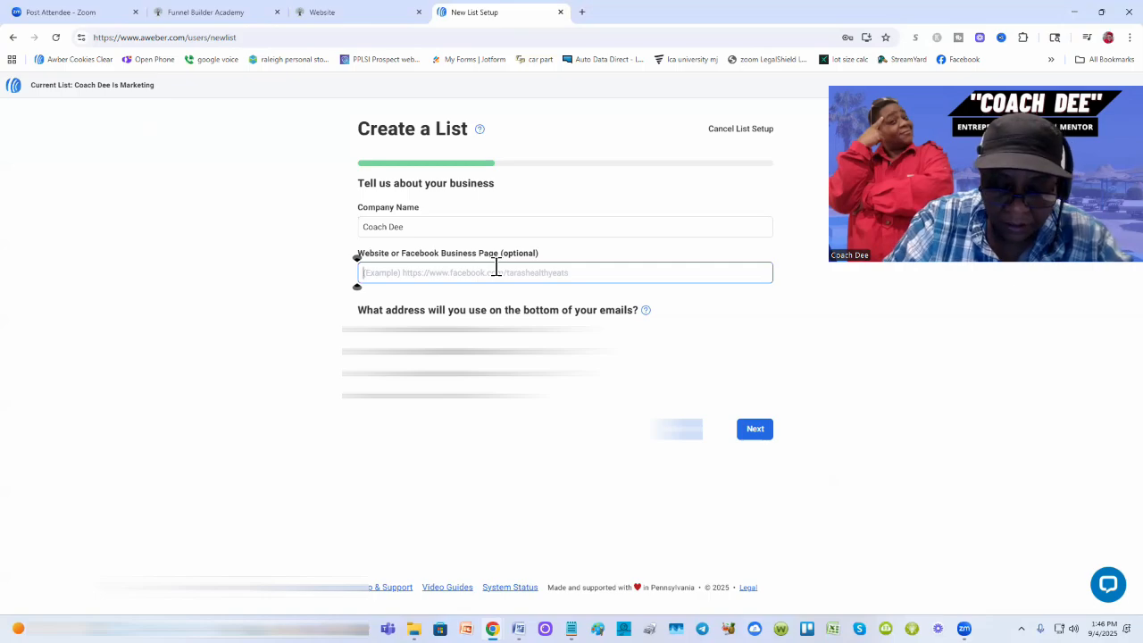
pyautogui.write('https://facebook.com/deecarlady')
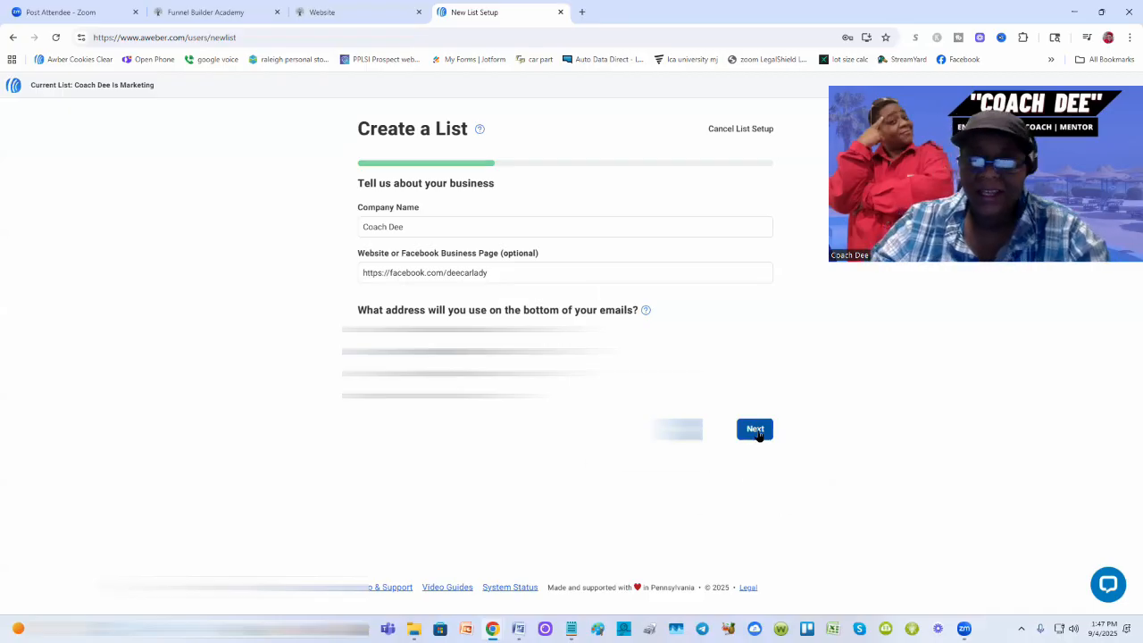
pyautogui.click(756, 430)
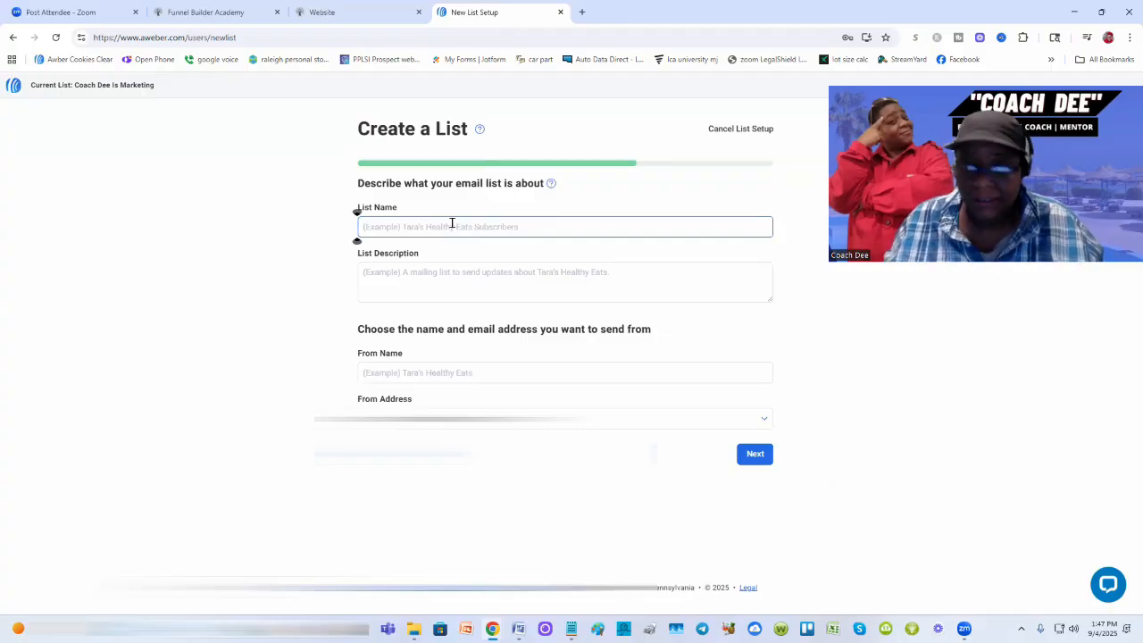
# Step: Name the list 'Travel industry' and describe it as the coach's travel tips
pyautogui.write('Travel')
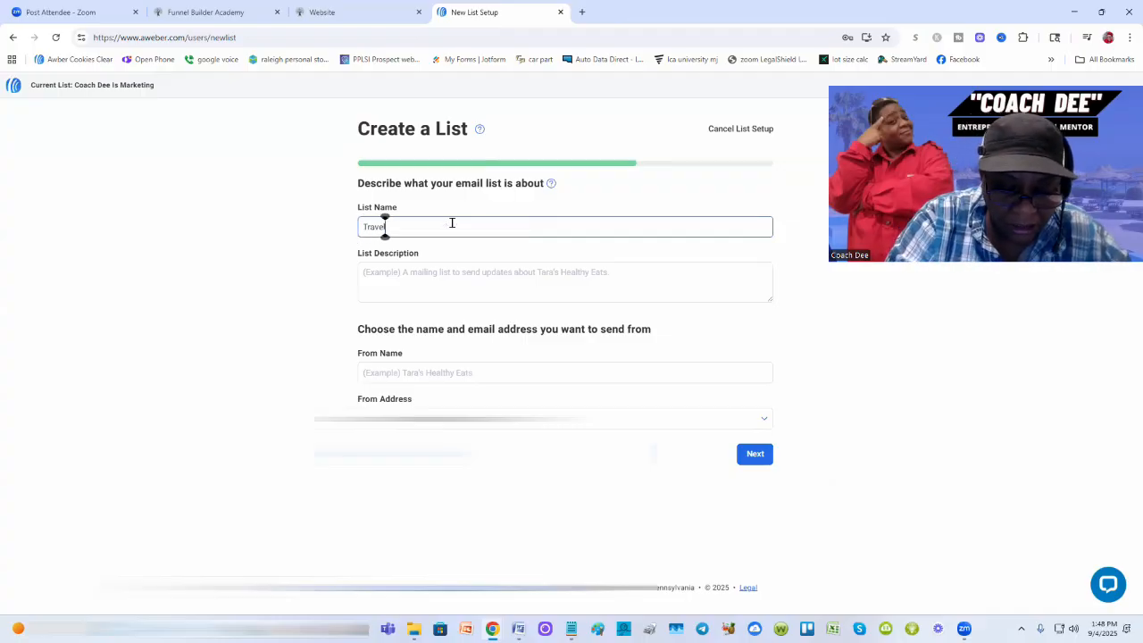
pyautogui.write(' industry')
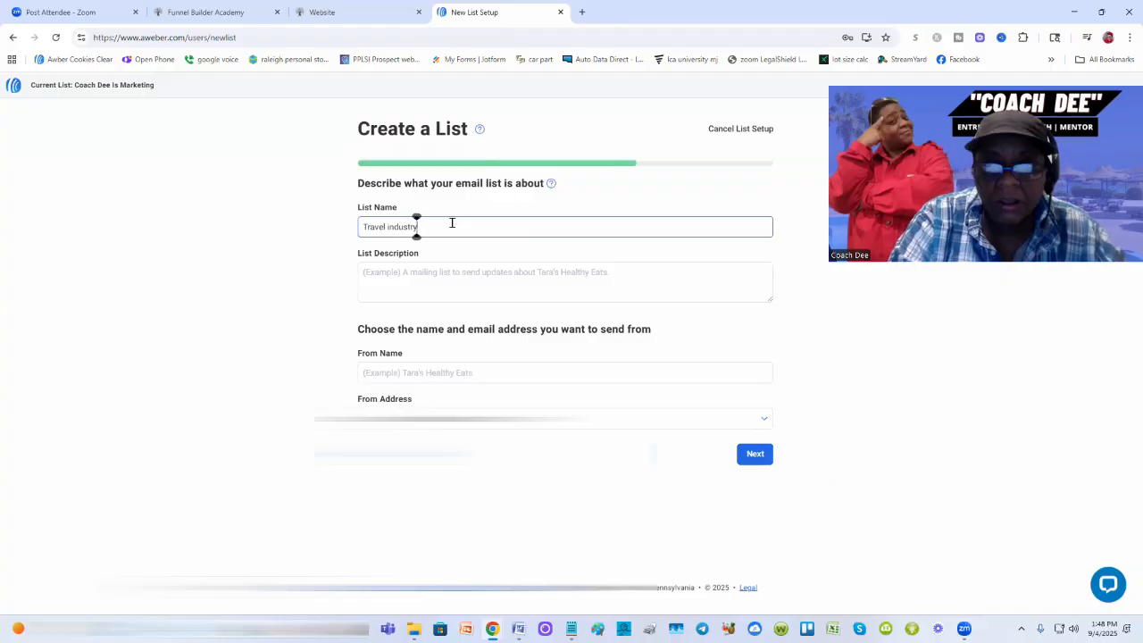
pyautogui.click(401, 287)
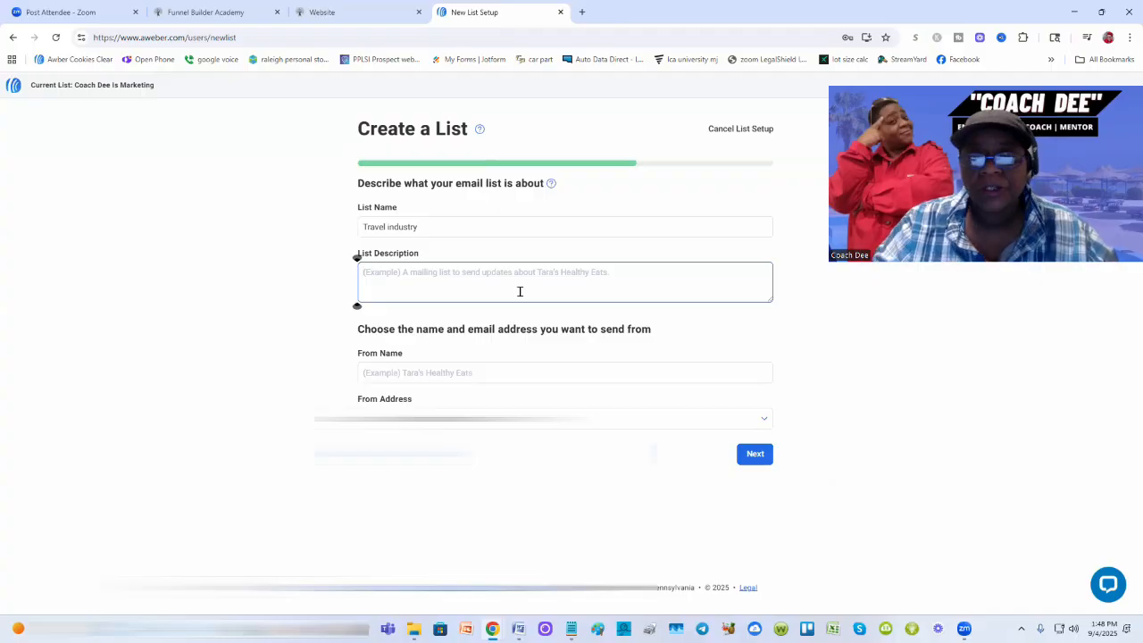
pyautogui.write('Coach')
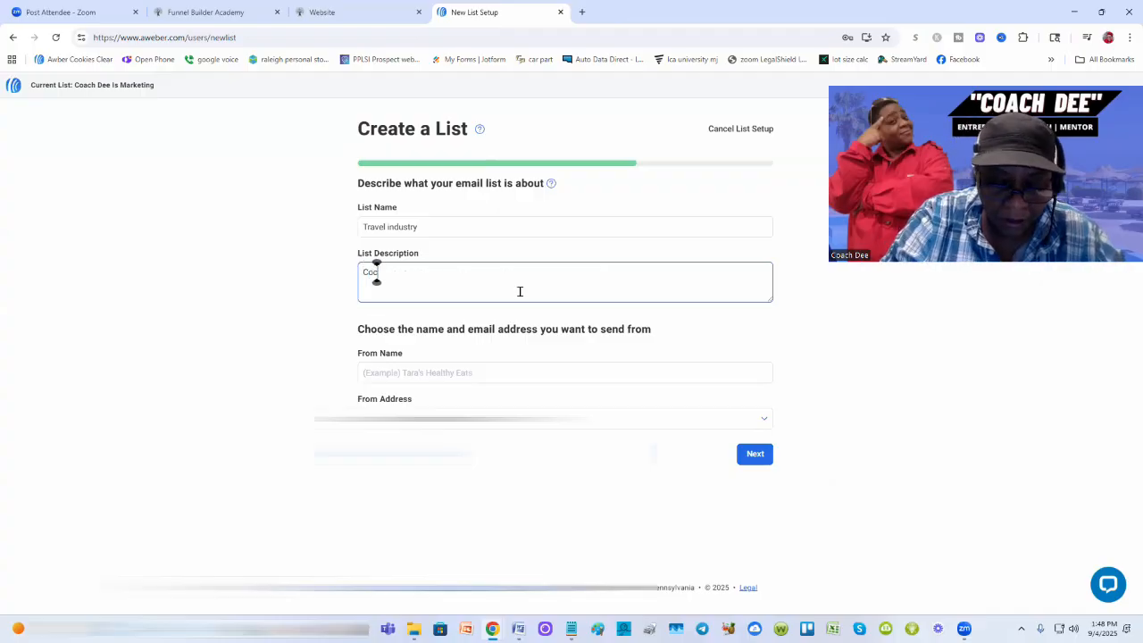
pyautogui.press('BackSpace')
pyautogui.press('BackSpace')
pyautogui.press('BackSpace')
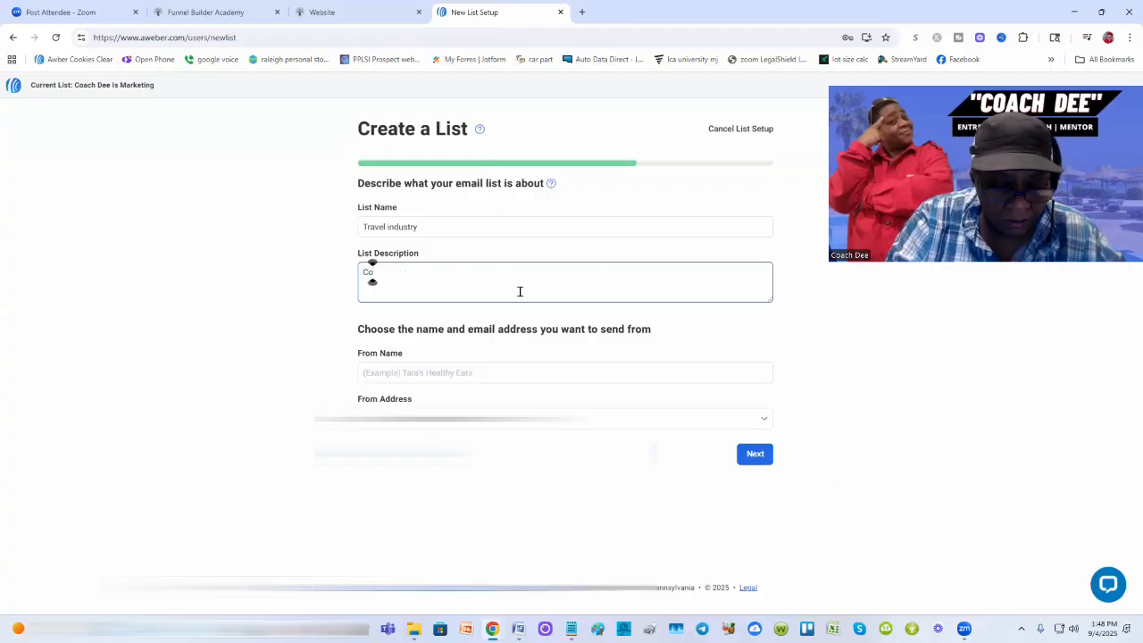
pyautogui.write("ach Dee's")
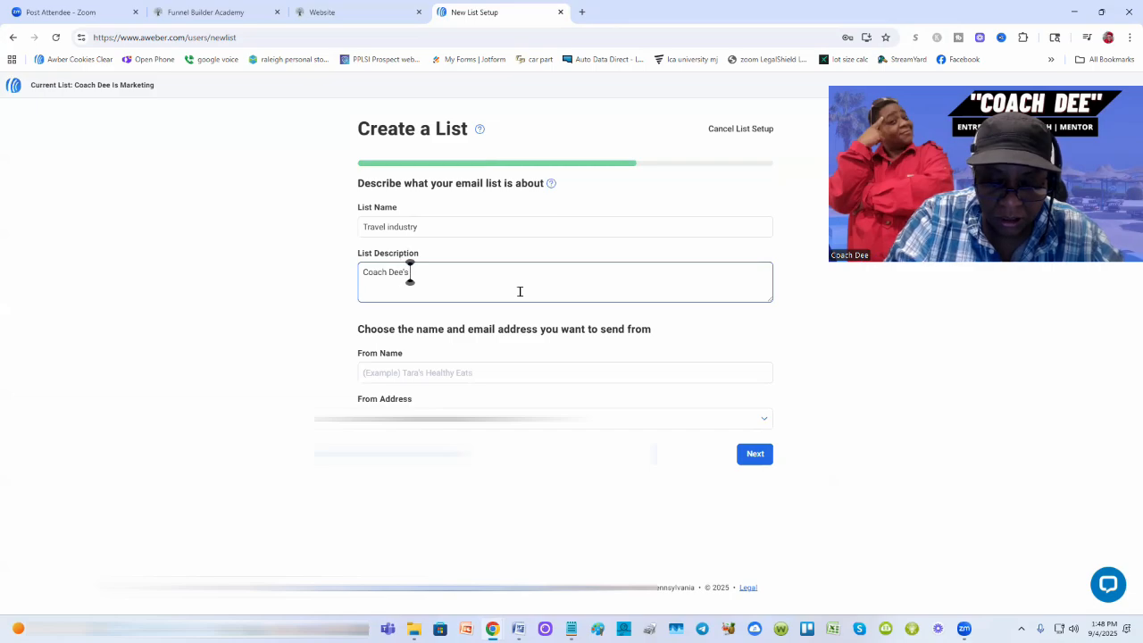
pyautogui.write(' travel Tips')
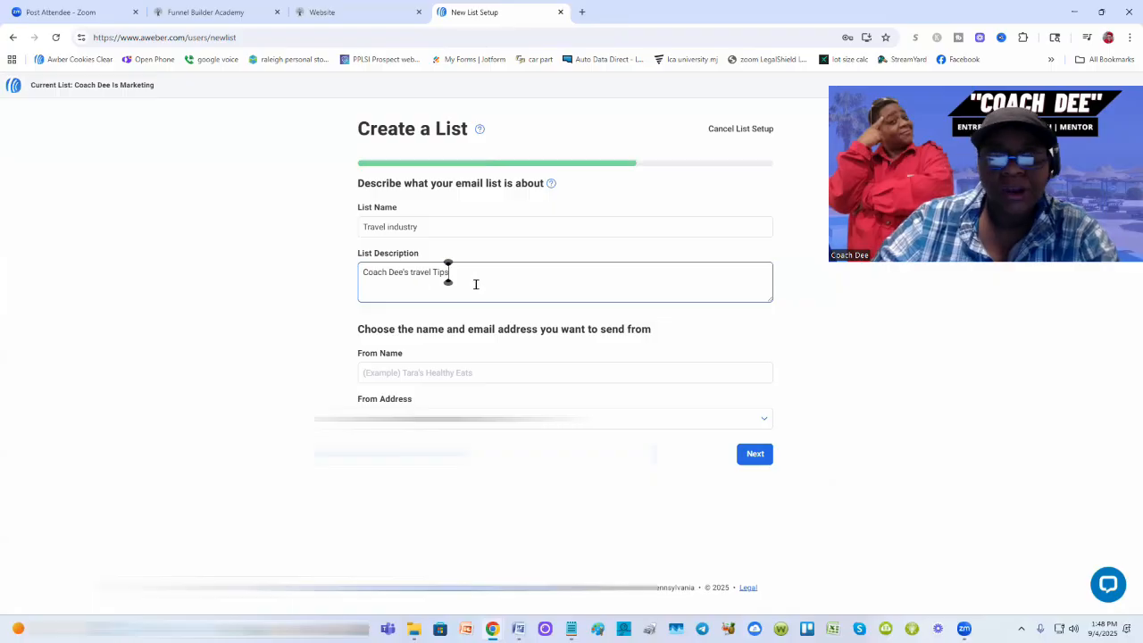
# Step: Enter the coach's name as the From Name and pick a From Address from the dropdown
pyautogui.click(428, 373)
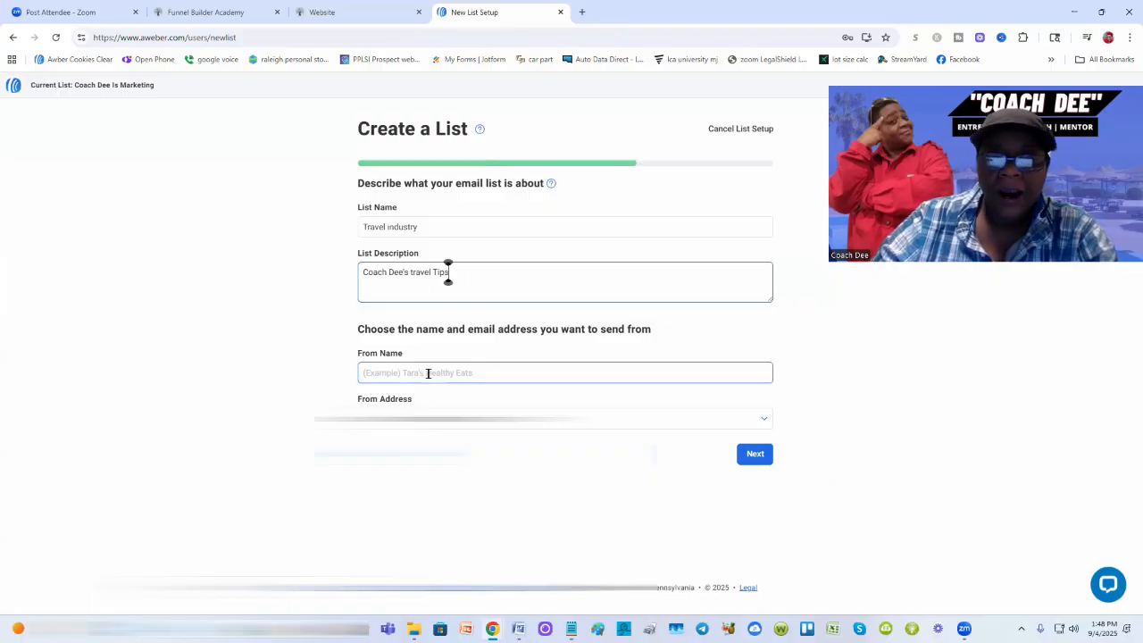
pyautogui.click(477, 374)
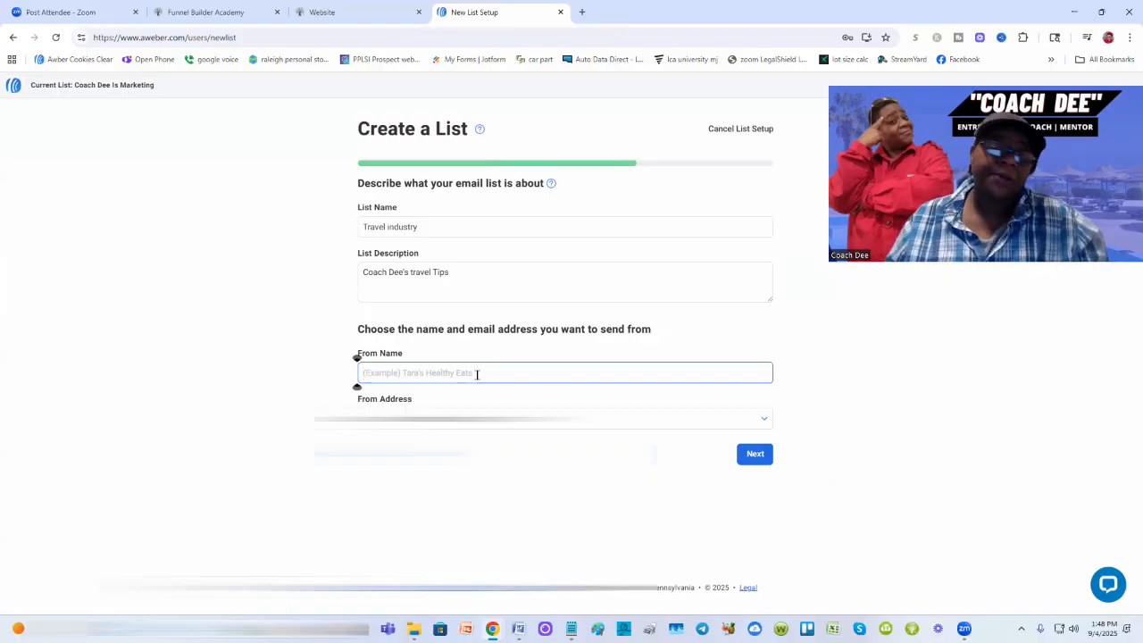
pyautogui.write('Coach Dee')
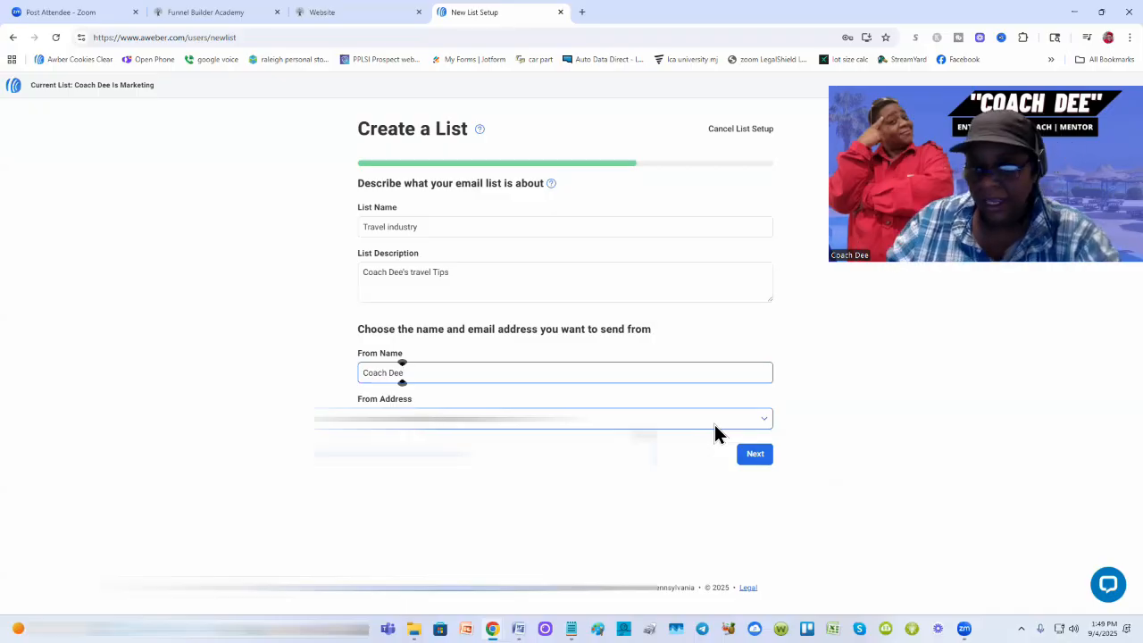
pyautogui.click(762, 418)
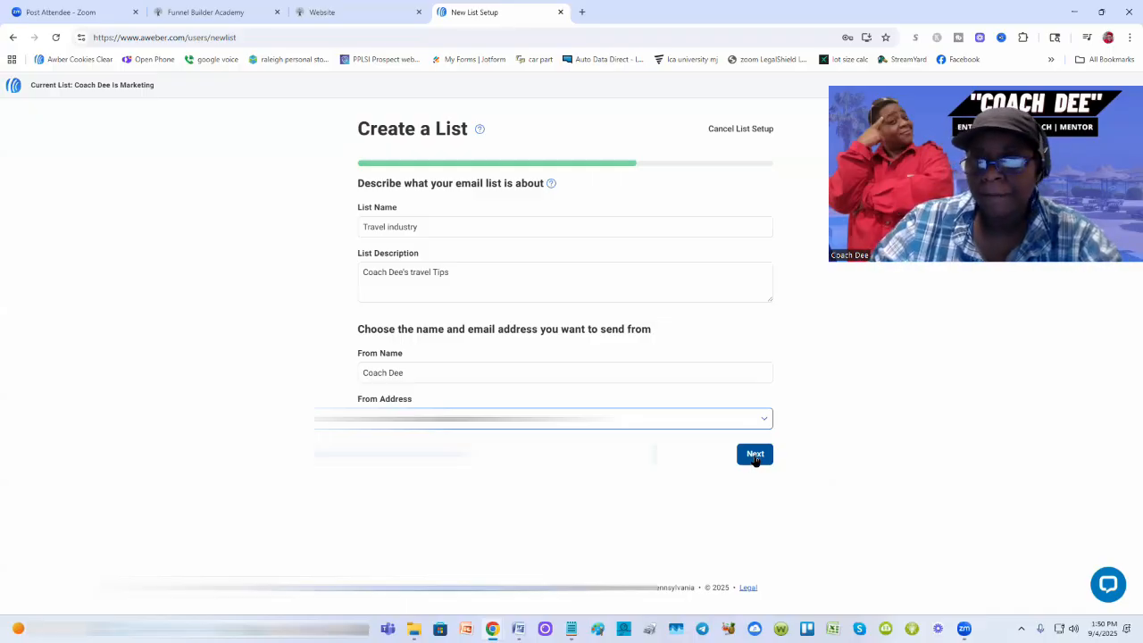
# Step: Review the confirmation message step: English locale, subject 'Confirm your subscription.', and preview
pyautogui.click(755, 455)
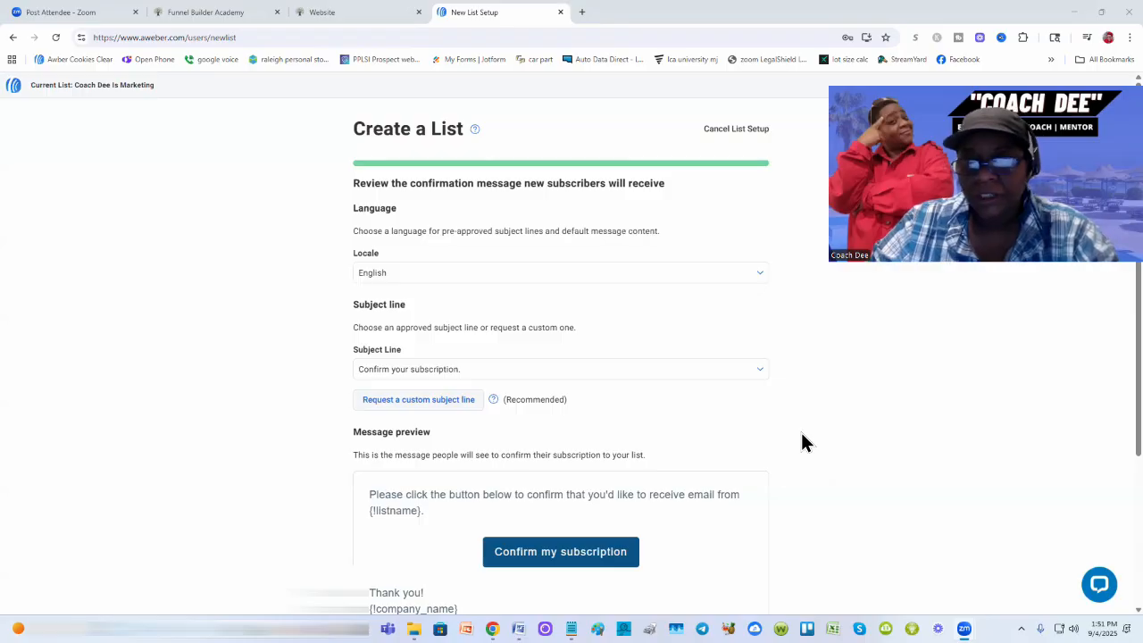
pyautogui.scroll(-2, 801, 441)
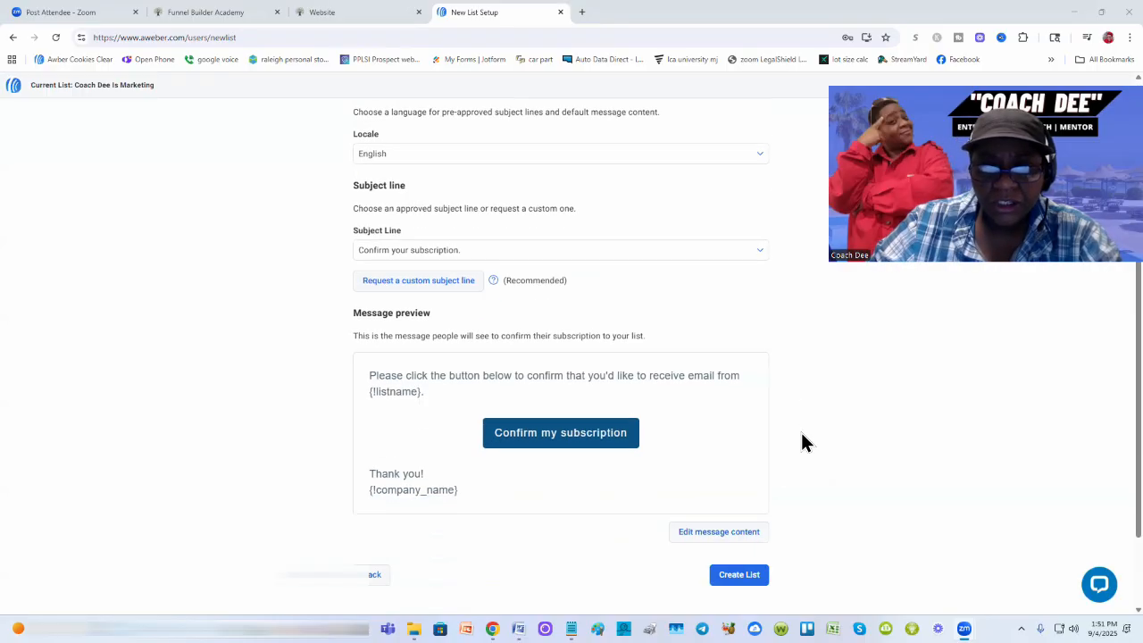
pyautogui.scroll(1, 802, 441)
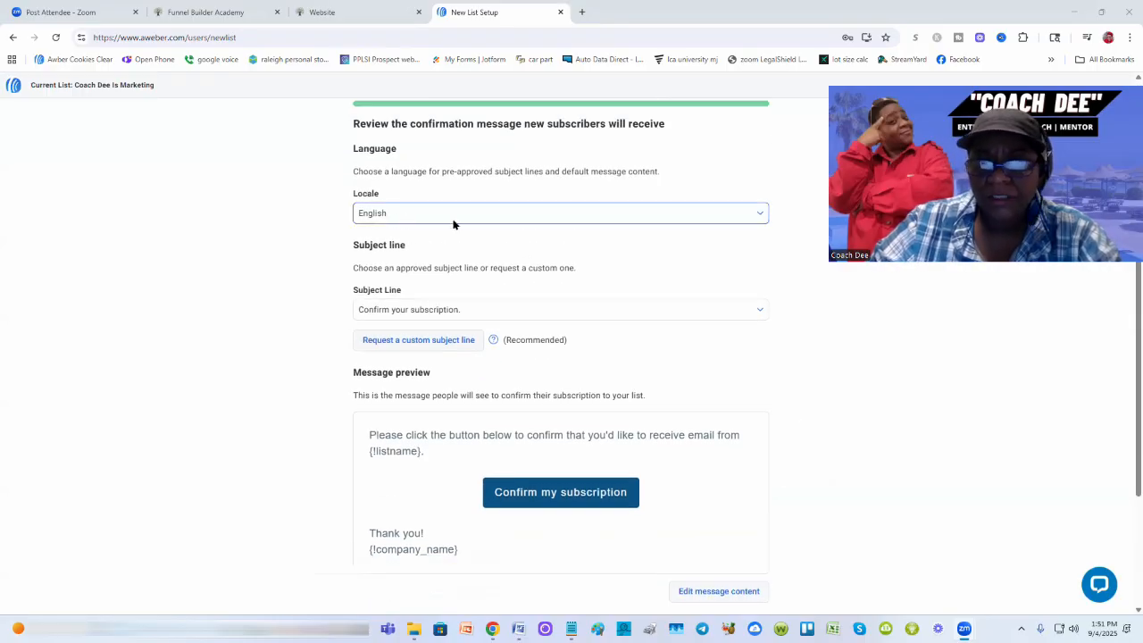
pyautogui.scroll(-1, 473, 294)
pyautogui.scroll(-1, 475, 302)
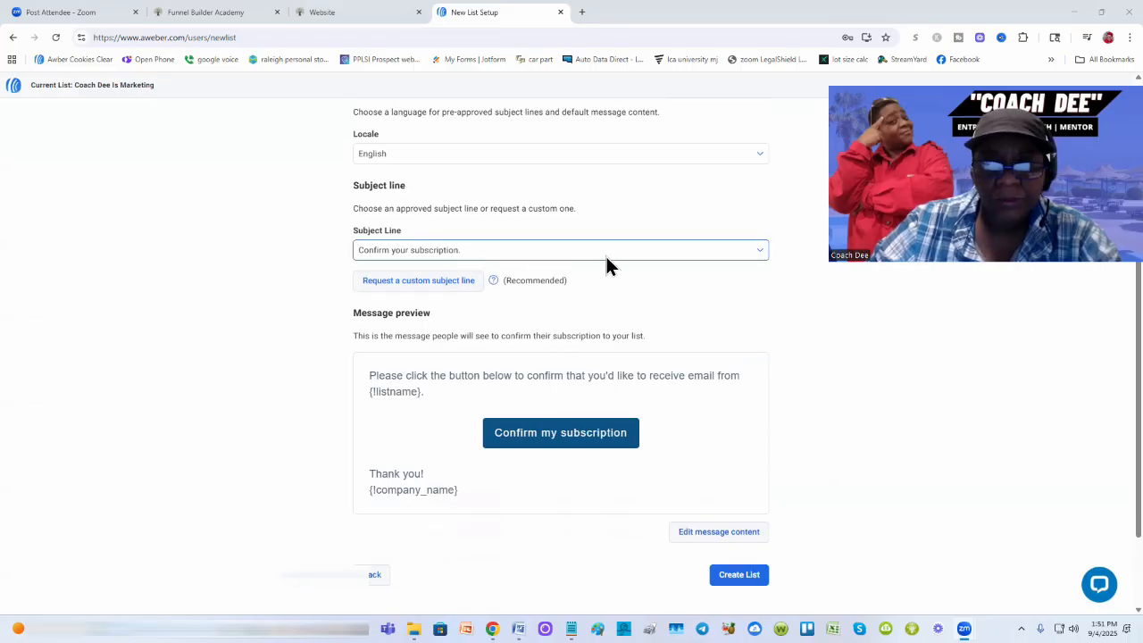
pyautogui.scroll(-3, 411, 253)
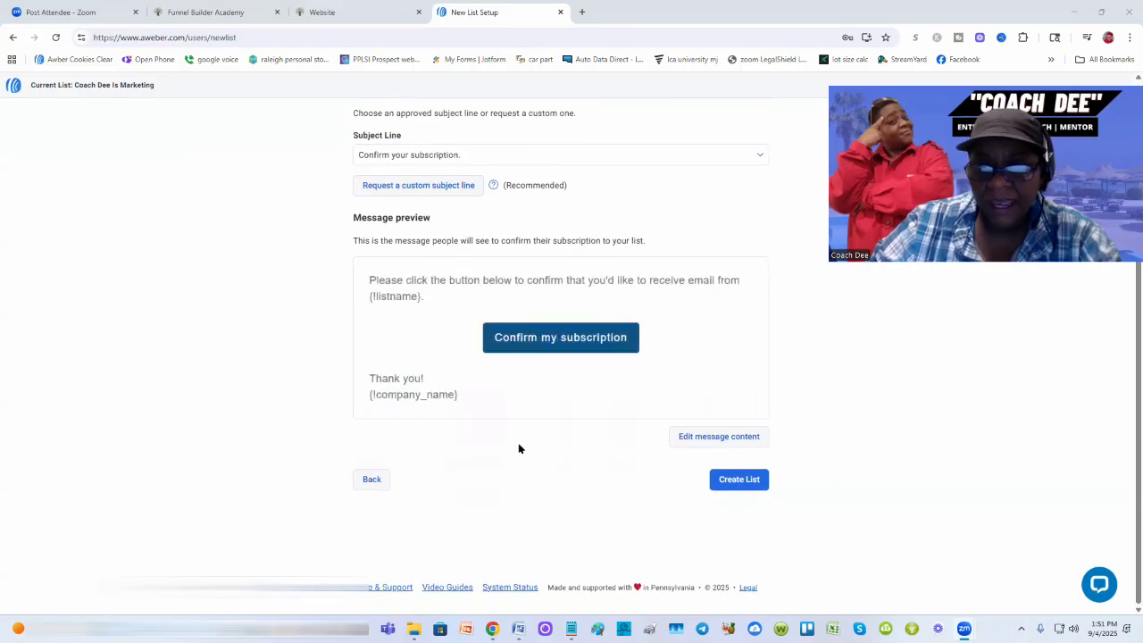
# Step: Create the Travel industry list and check it in the list picker
pyautogui.click(741, 483)
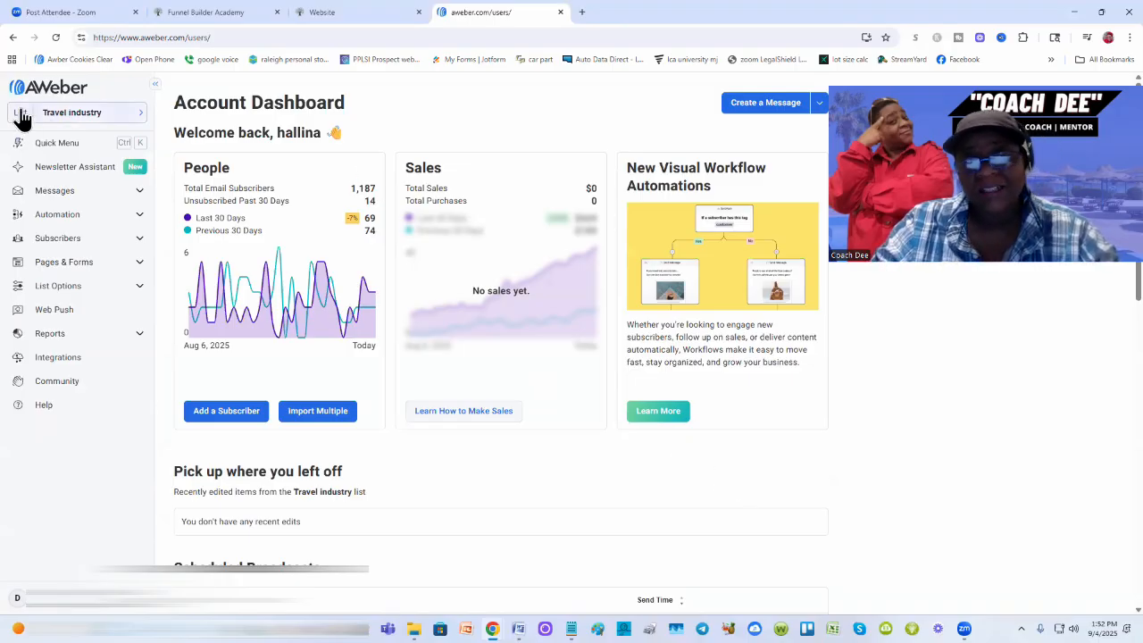
pyautogui.click(98, 121)
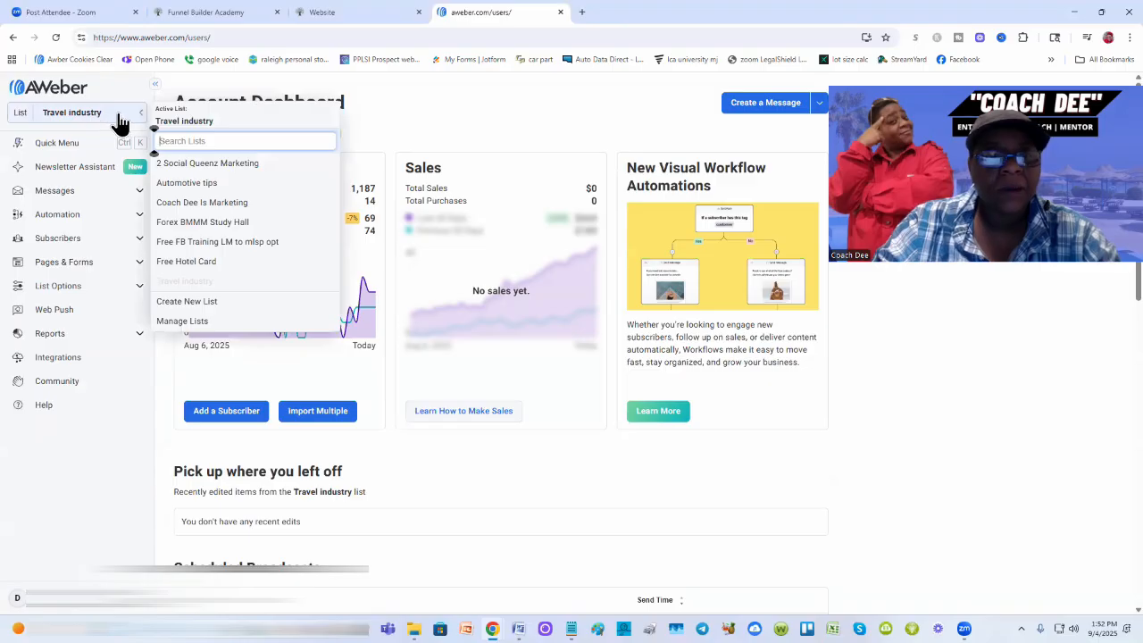
pyautogui.click(85, 120)
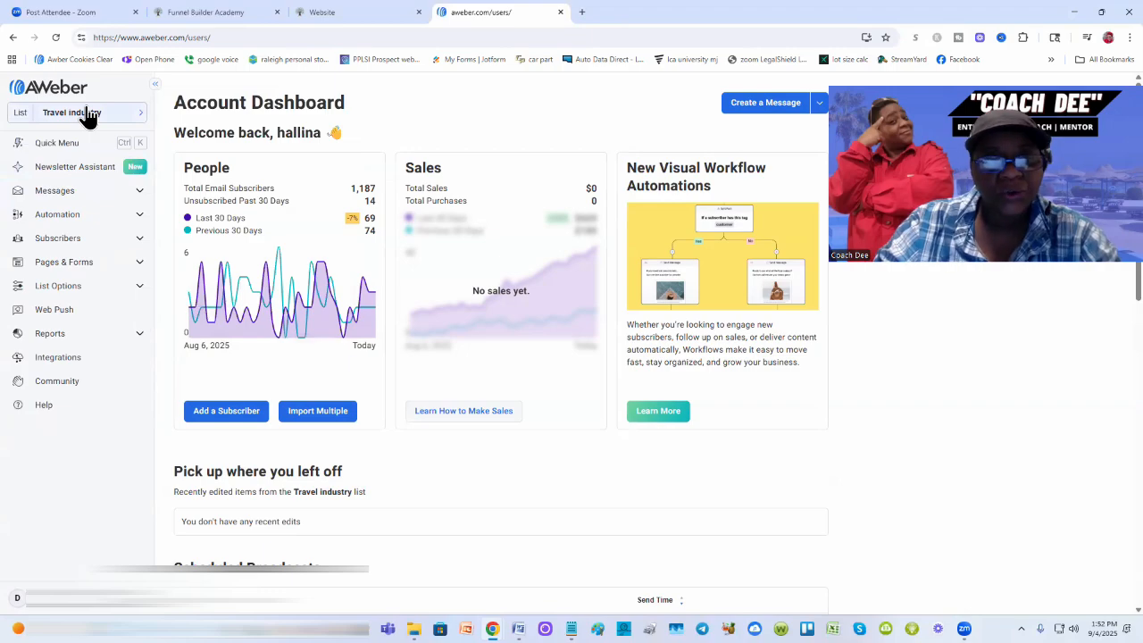
# Step: Open List Settings for Travel industry from the sidebar's List Options
pyautogui.click(143, 293)
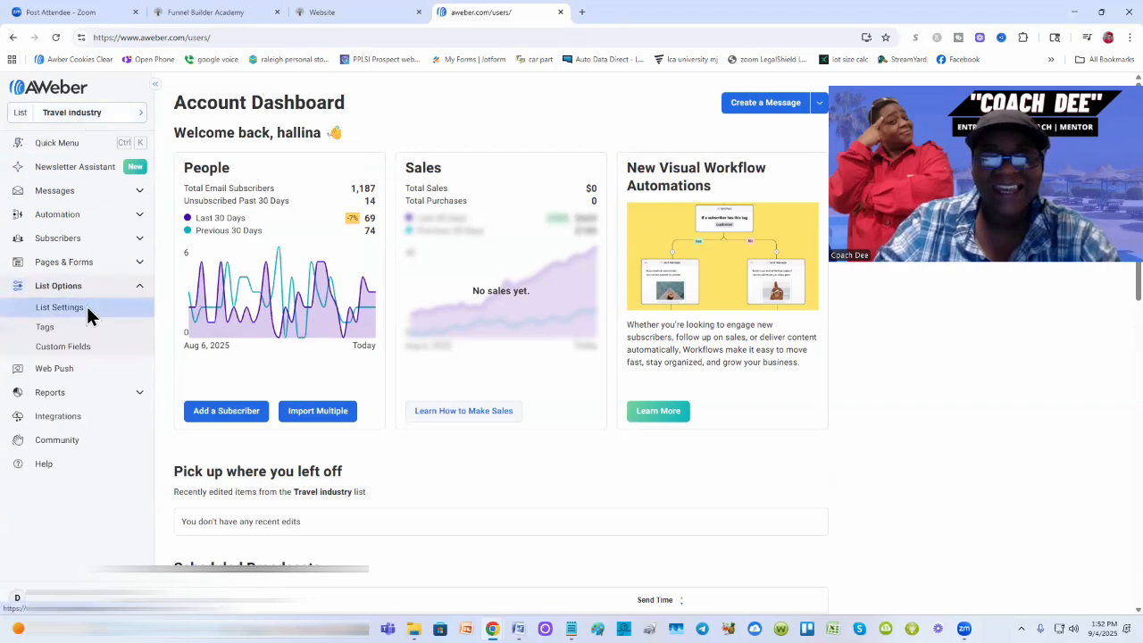
pyautogui.click(140, 288)
pyautogui.click(143, 293)
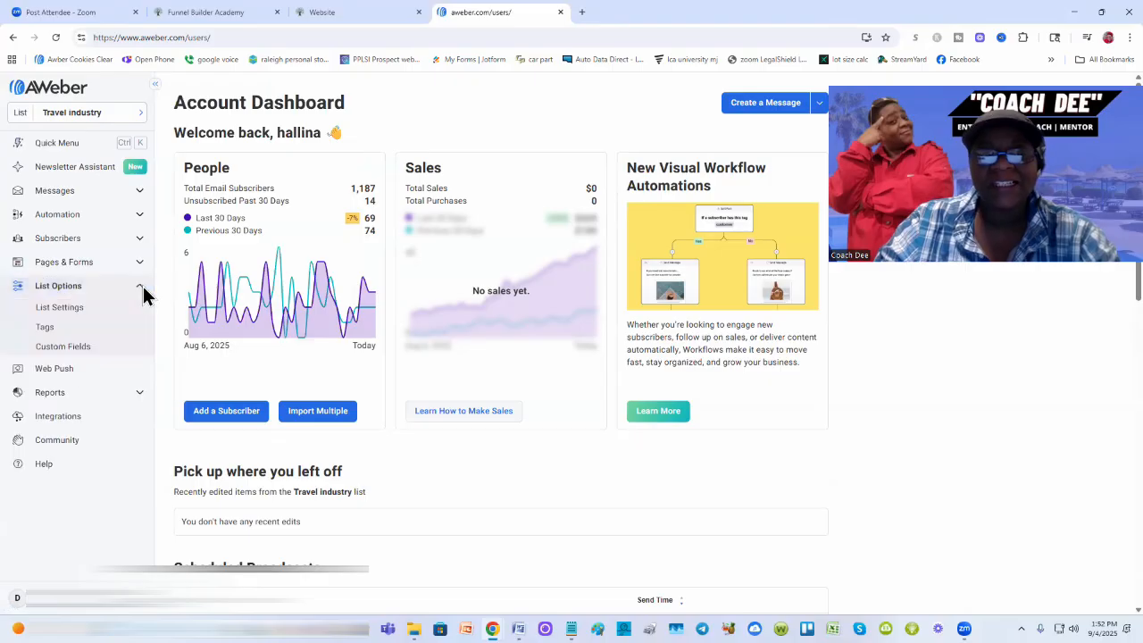
pyautogui.click(54, 311)
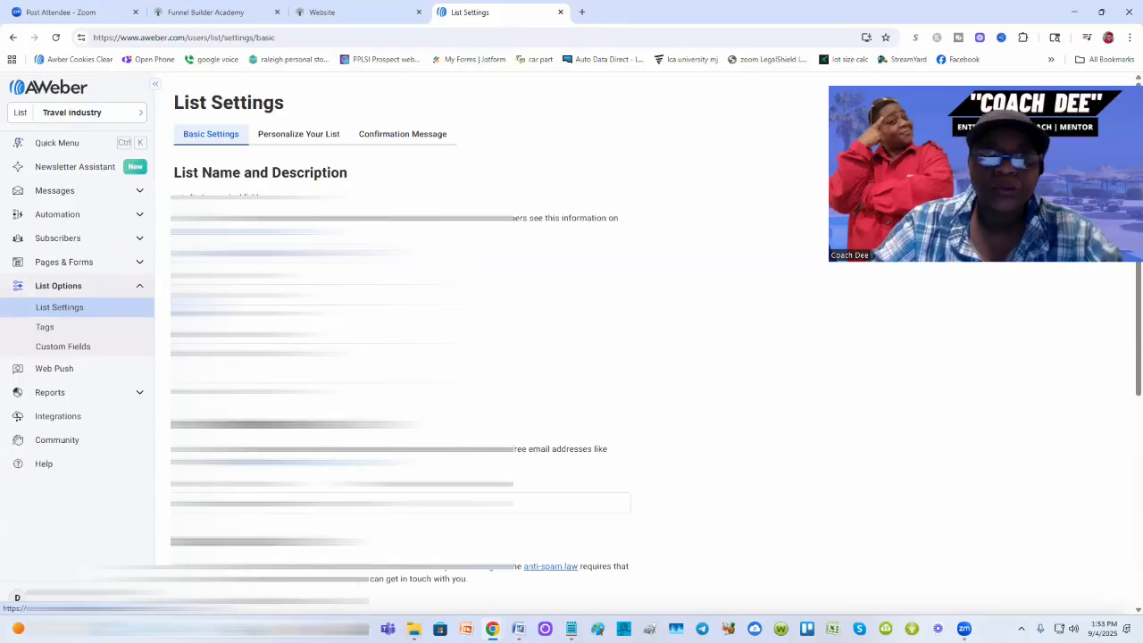
# Step: Switch off confirmation emails for Sign Up Forms and API subscribers, then save the list settings
pyautogui.click(406, 136)
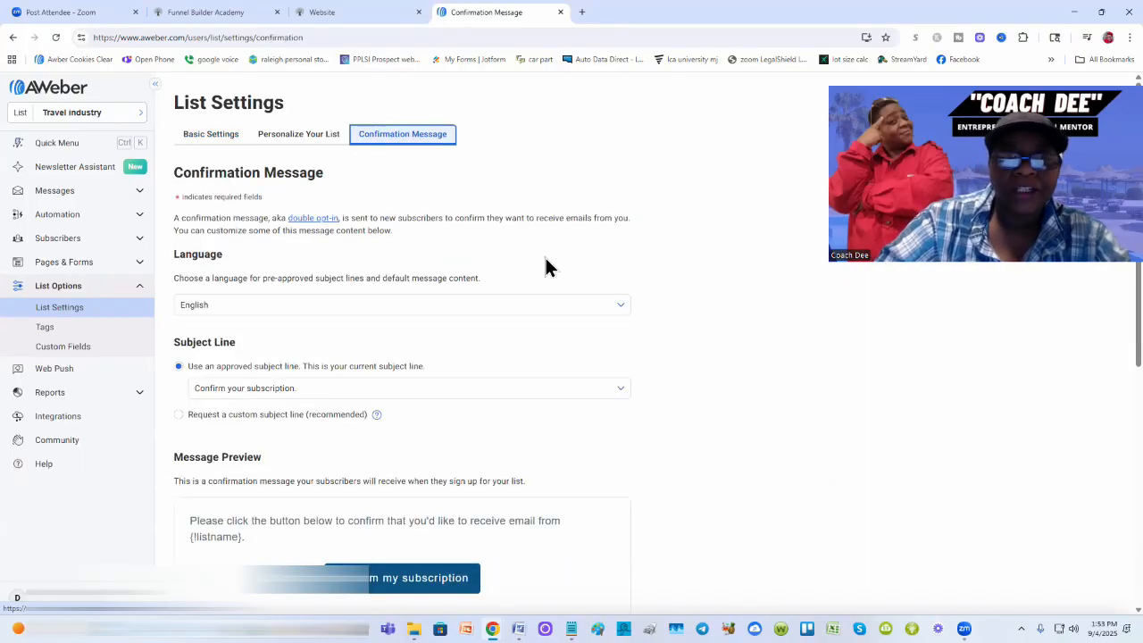
pyautogui.scroll(-5, 546, 259)
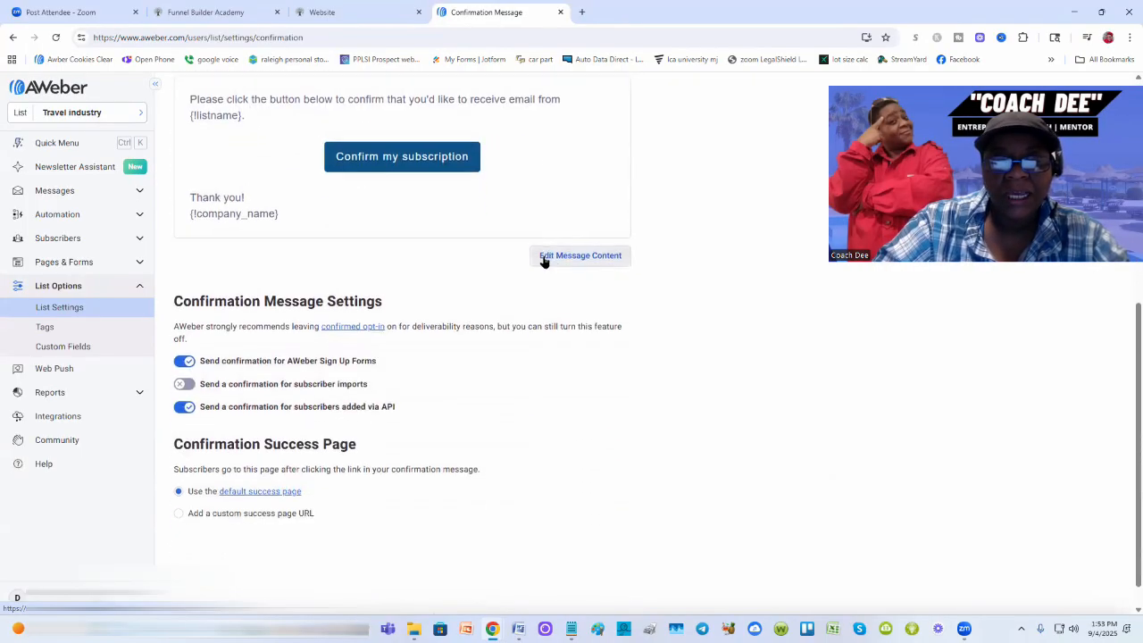
pyautogui.scroll(-1, 545, 260)
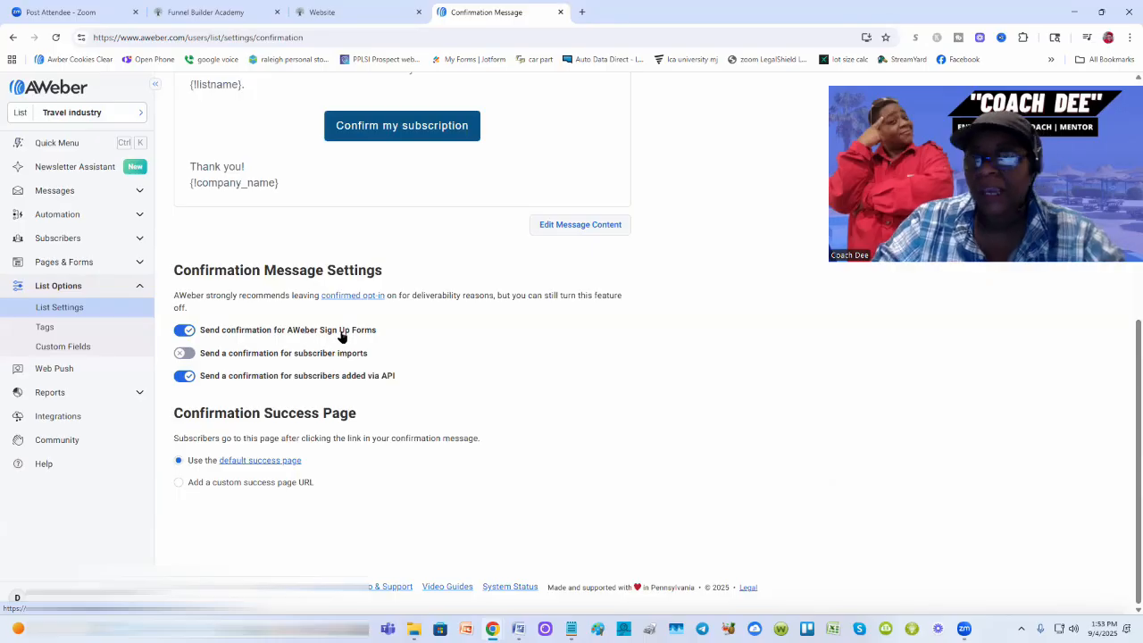
pyautogui.click(189, 332)
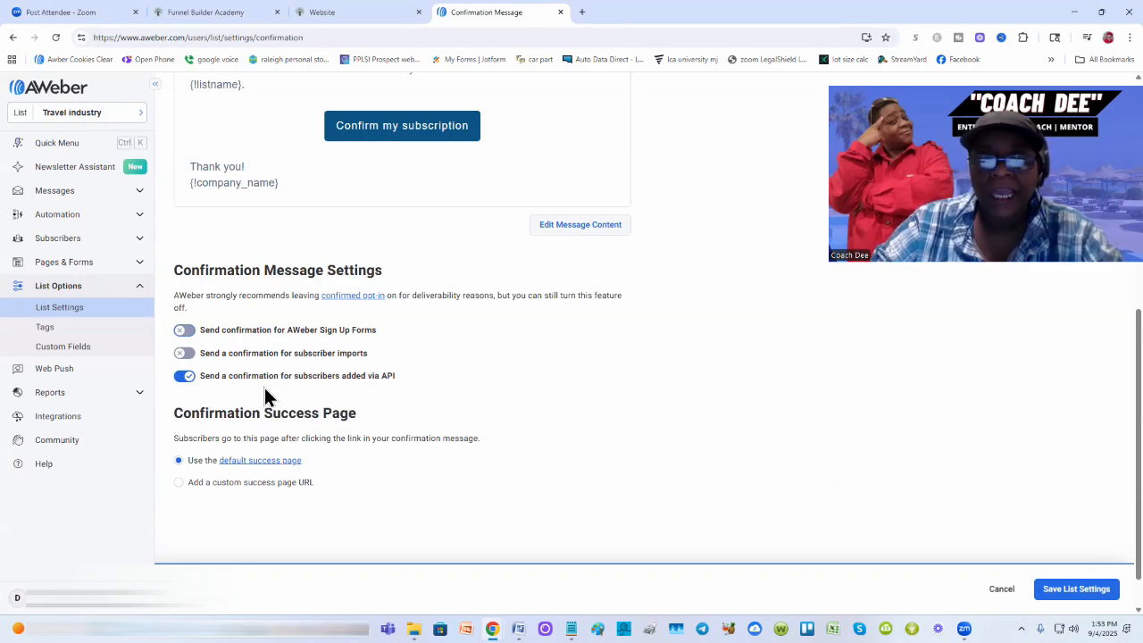
pyautogui.click(185, 377)
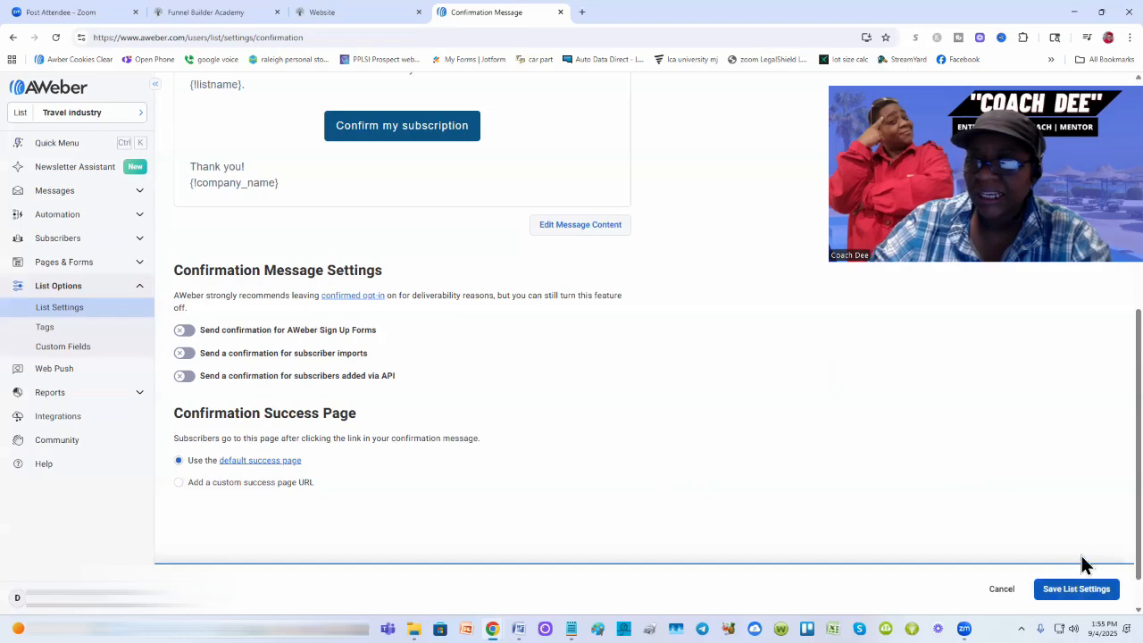
pyautogui.click(1075, 593)
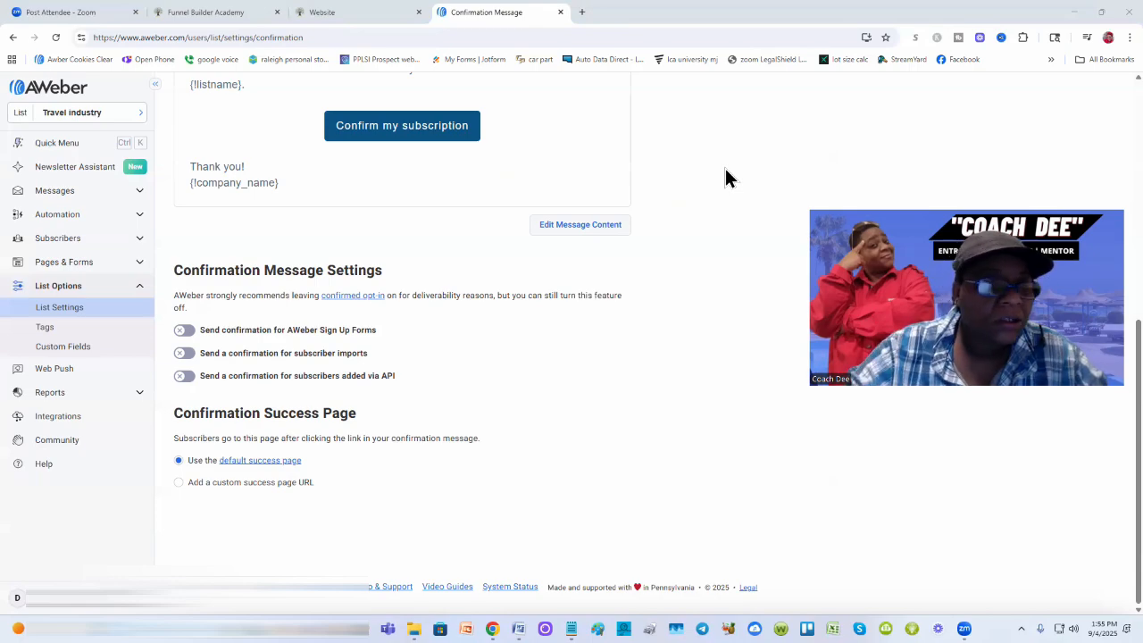
# Step: Open Workflows under Automation in the left sidebar for the Travel industry list
pyautogui.click(136, 217)
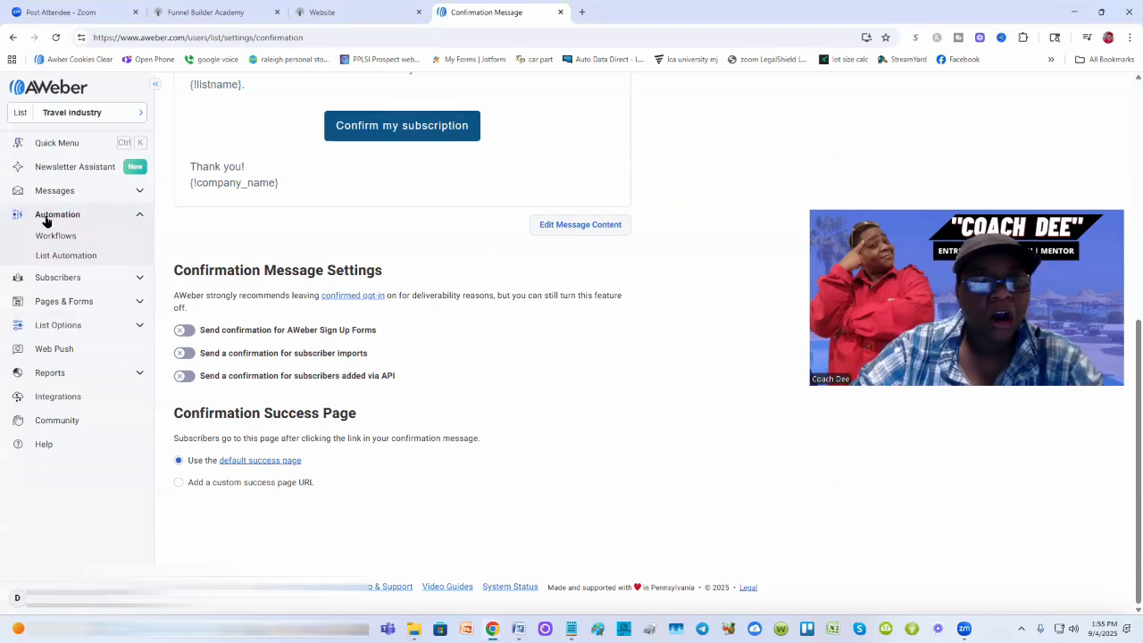
pyautogui.click(139, 215)
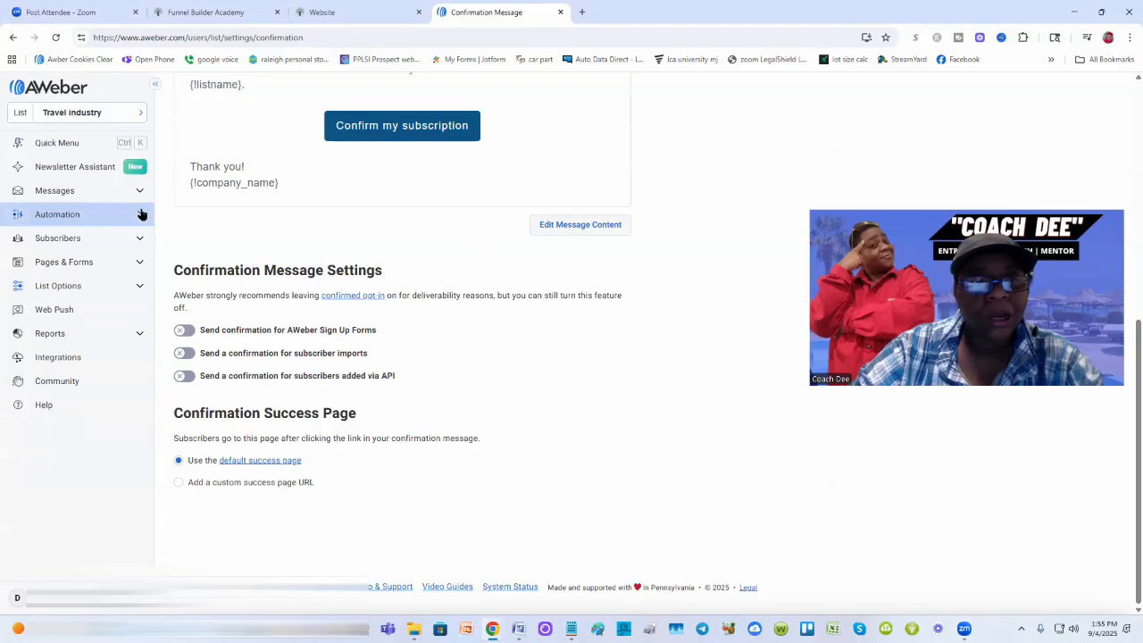
pyautogui.click(140, 215)
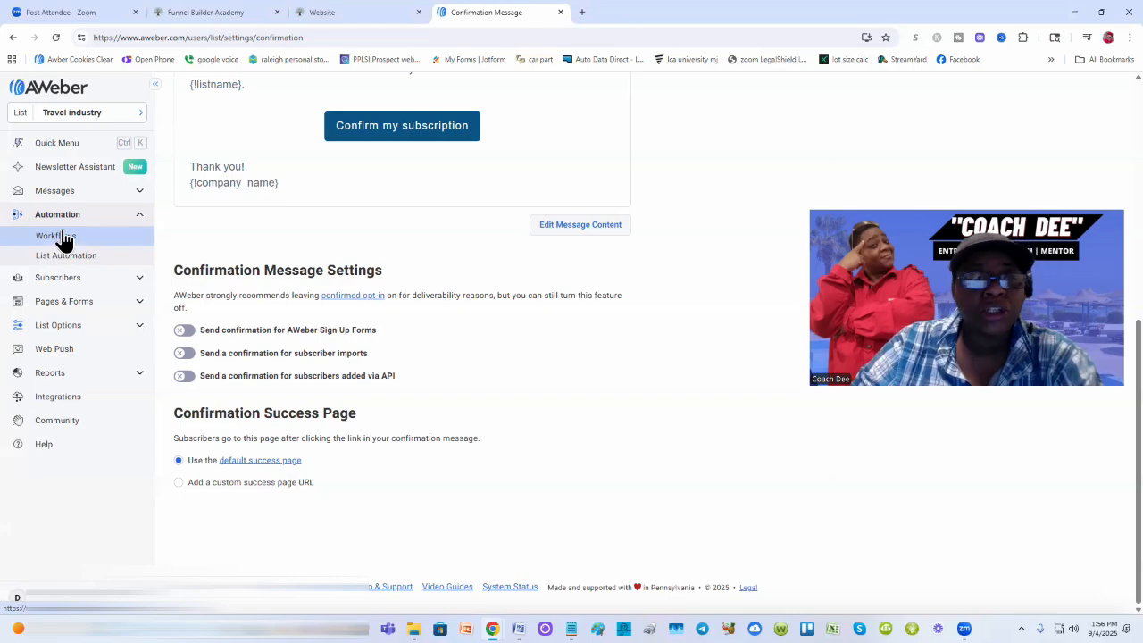
pyautogui.click(68, 245)
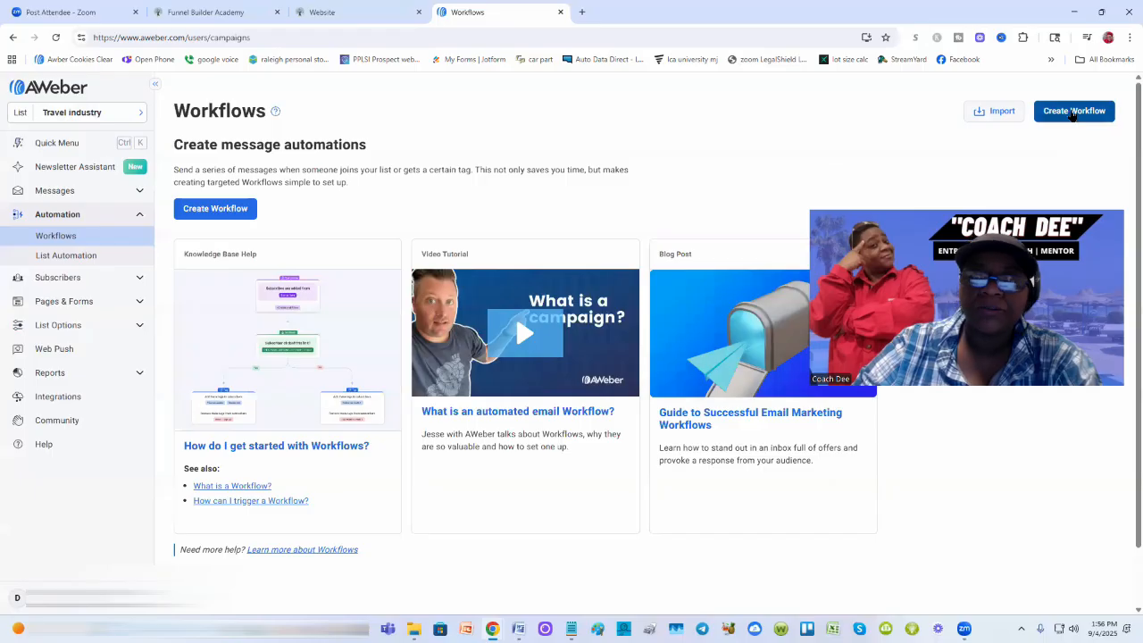
# Step: Create a new workflow using the 'Start from scratch' template
pyautogui.click(1073, 112)
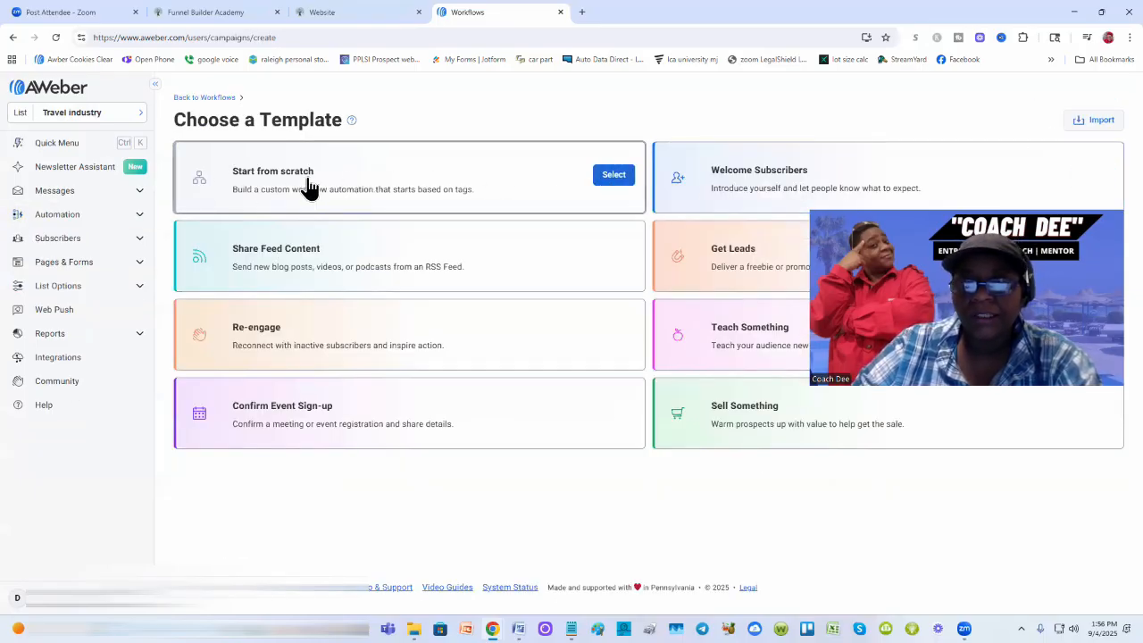
pyautogui.click(612, 177)
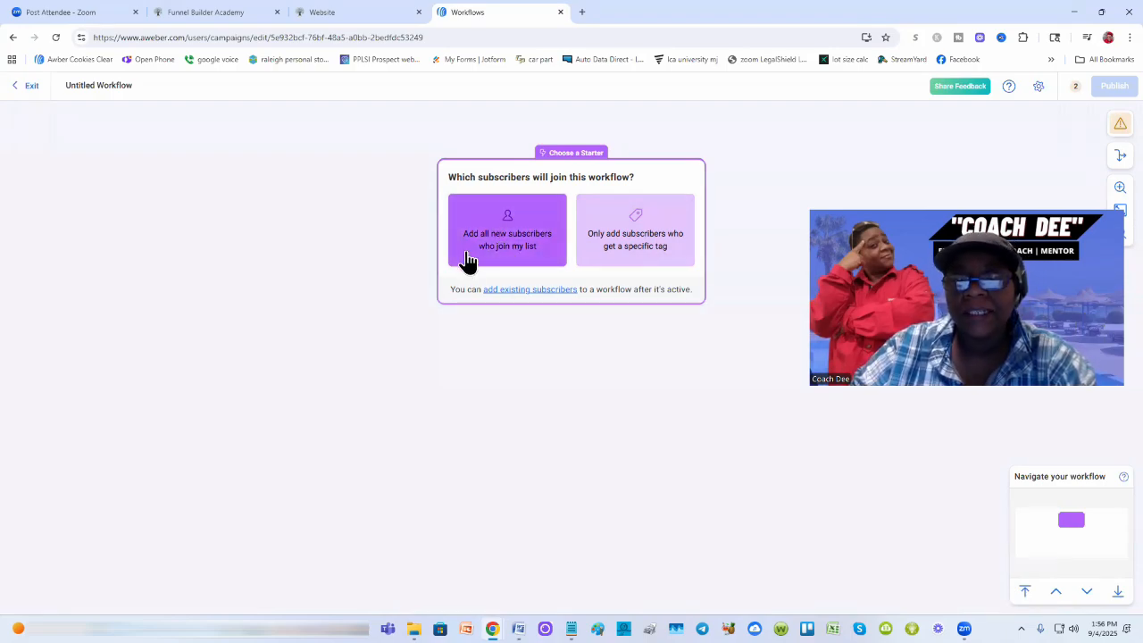
# Step: Set the starter to add all new list subscribers, regardless of how they join
pyautogui.click(512, 239)
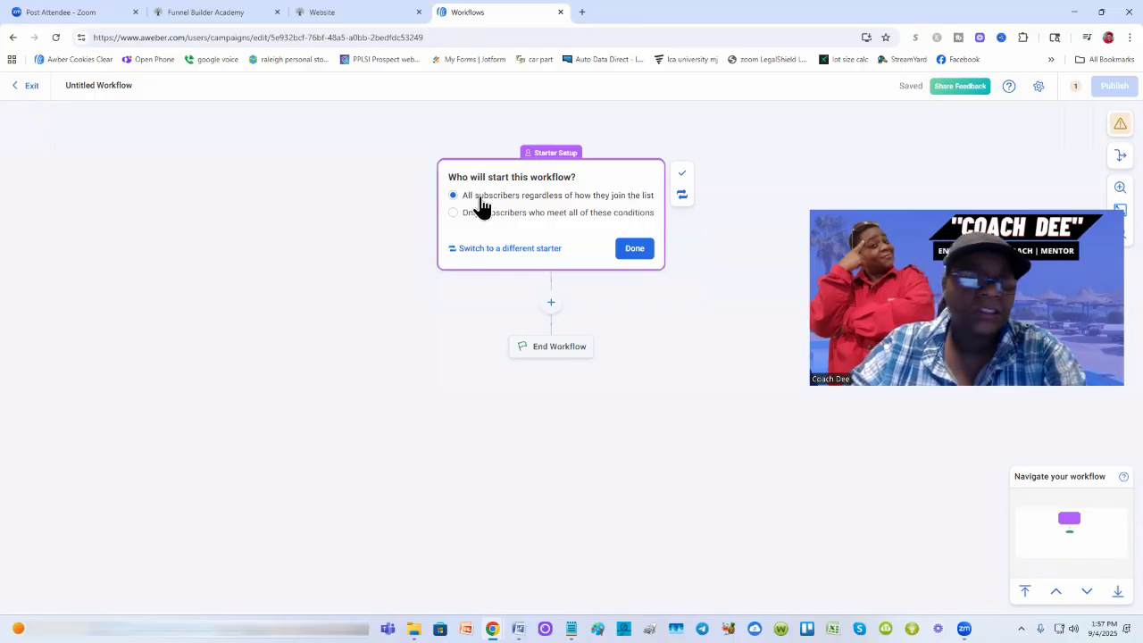
pyautogui.click(635, 251)
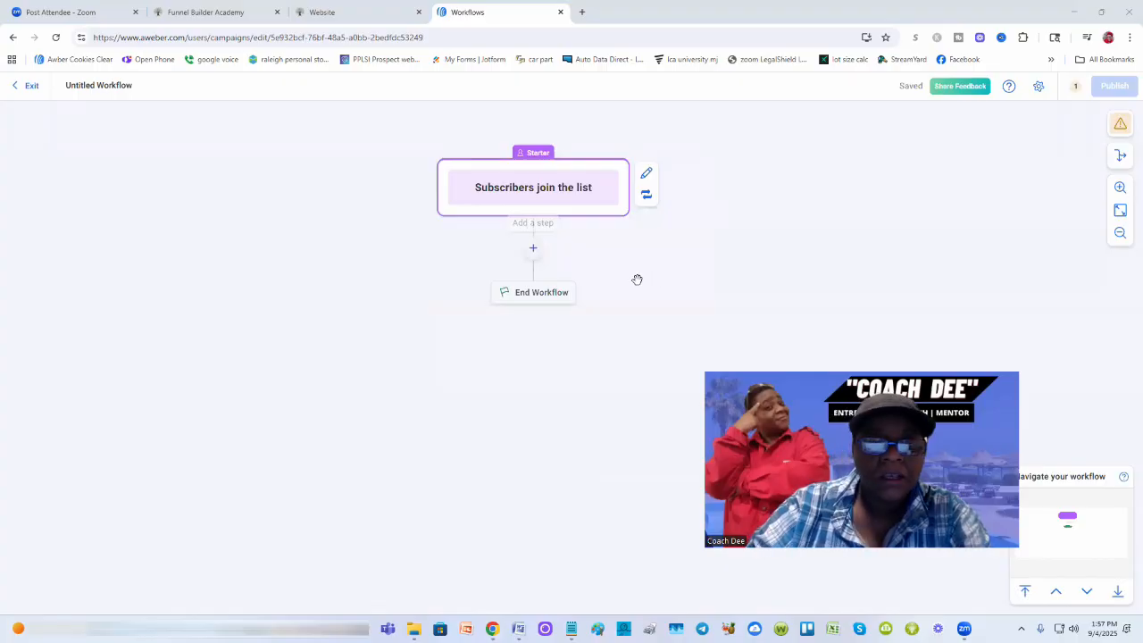
# Step: Add a Message step directly below the workflow's starter node
pyautogui.click(531, 251)
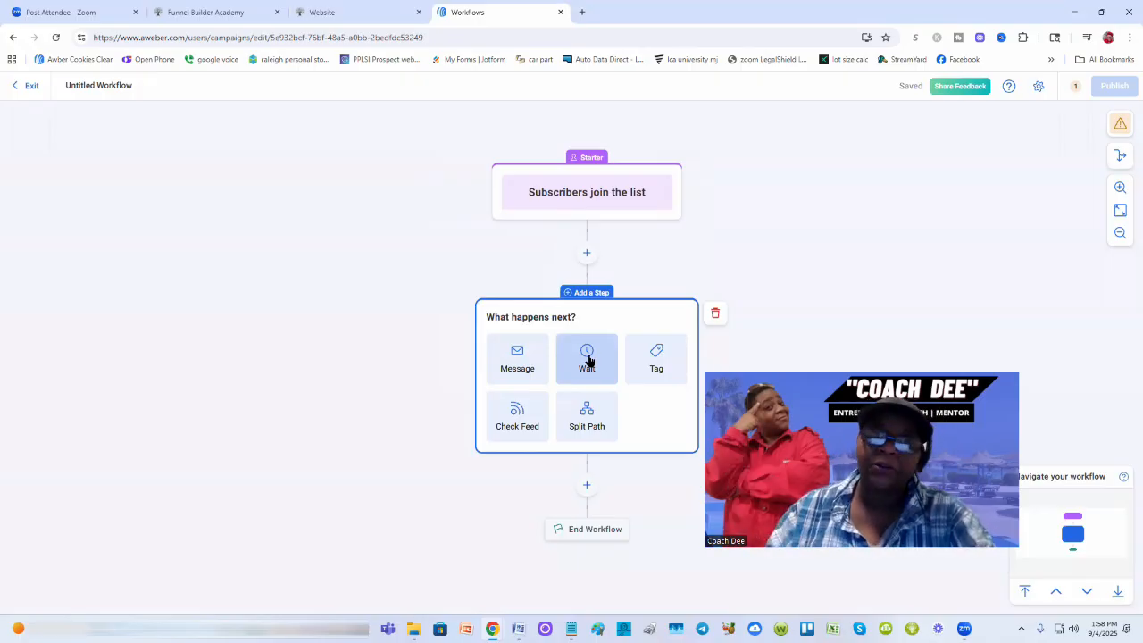
pyautogui.click(517, 355)
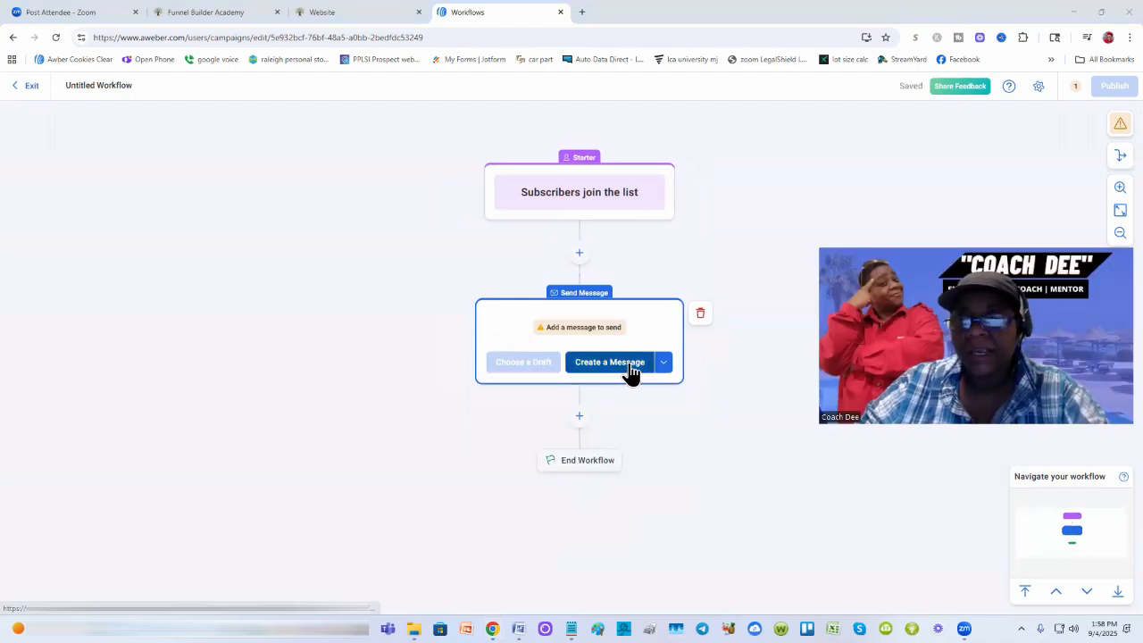
# Step: Create a new message for the step and briefly check the Notepad checklist draft
pyautogui.click(630, 365)
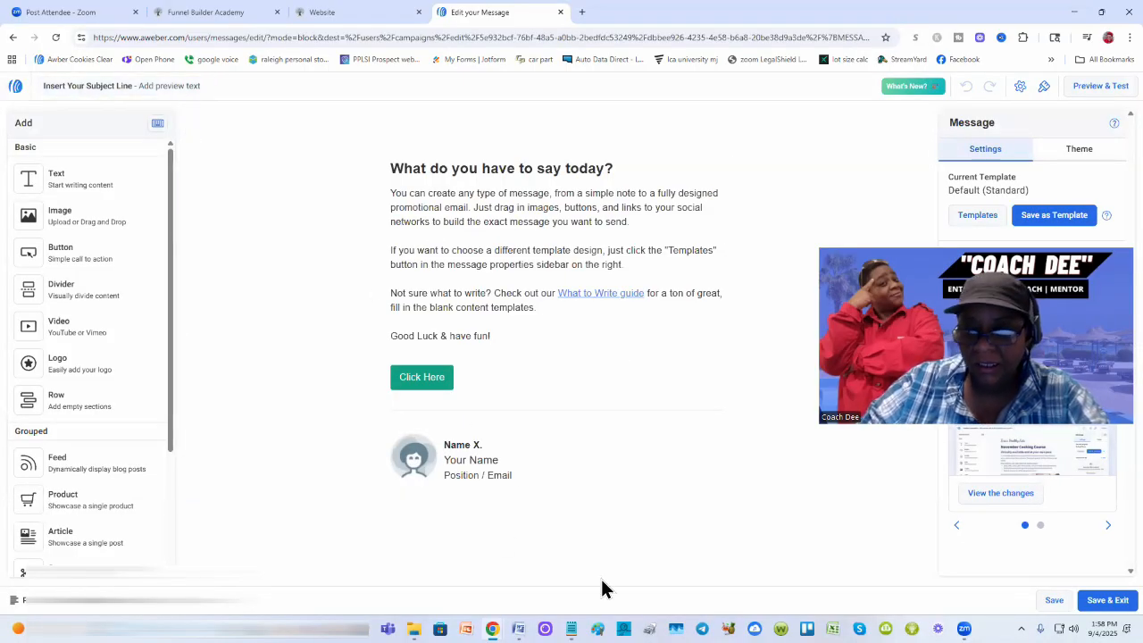
pyautogui.moveTo(572, 628)
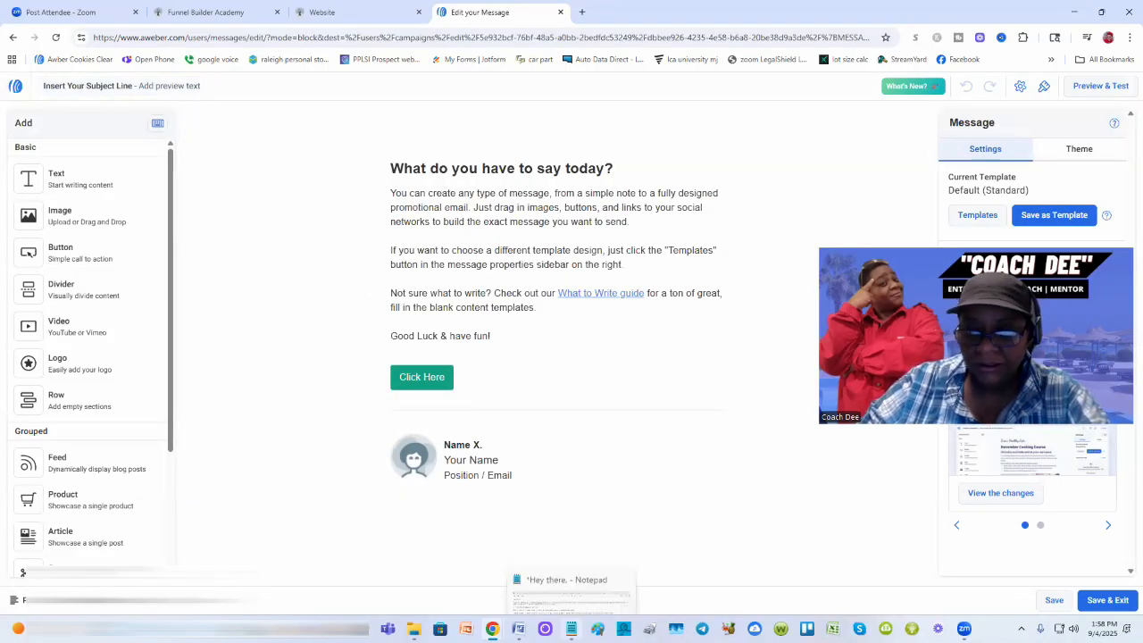
pyautogui.click(575, 603)
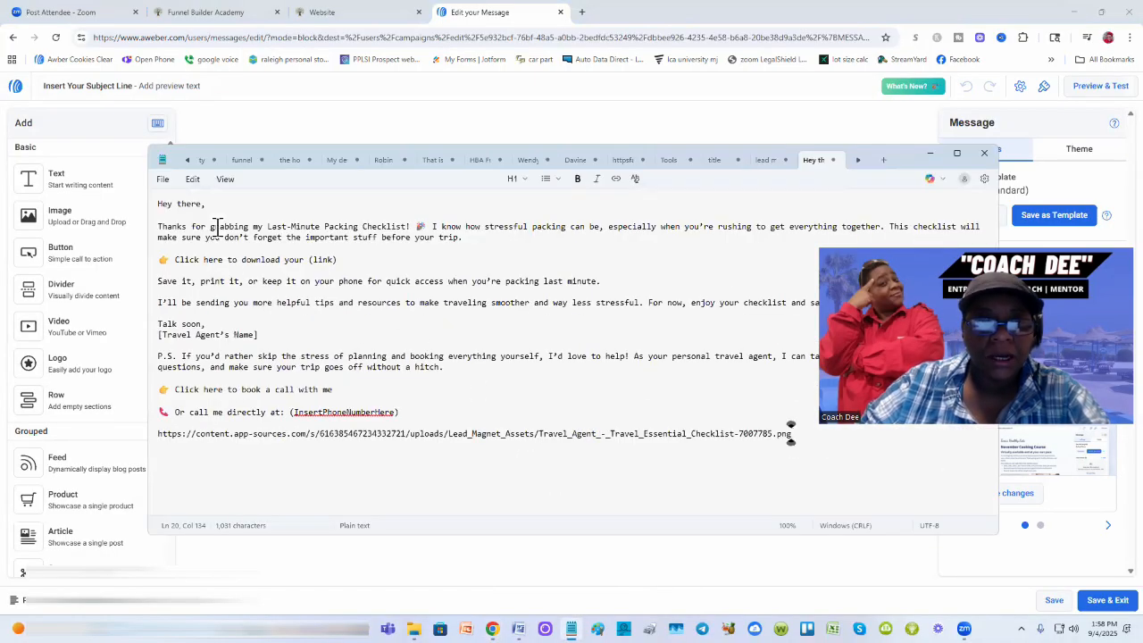
pyautogui.click(931, 161)
# Step: Set subject 'Your Packing Checklist Awaits!' and preview text 'No forgetting what to pack. i got you!'
pyautogui.click(103, 86)
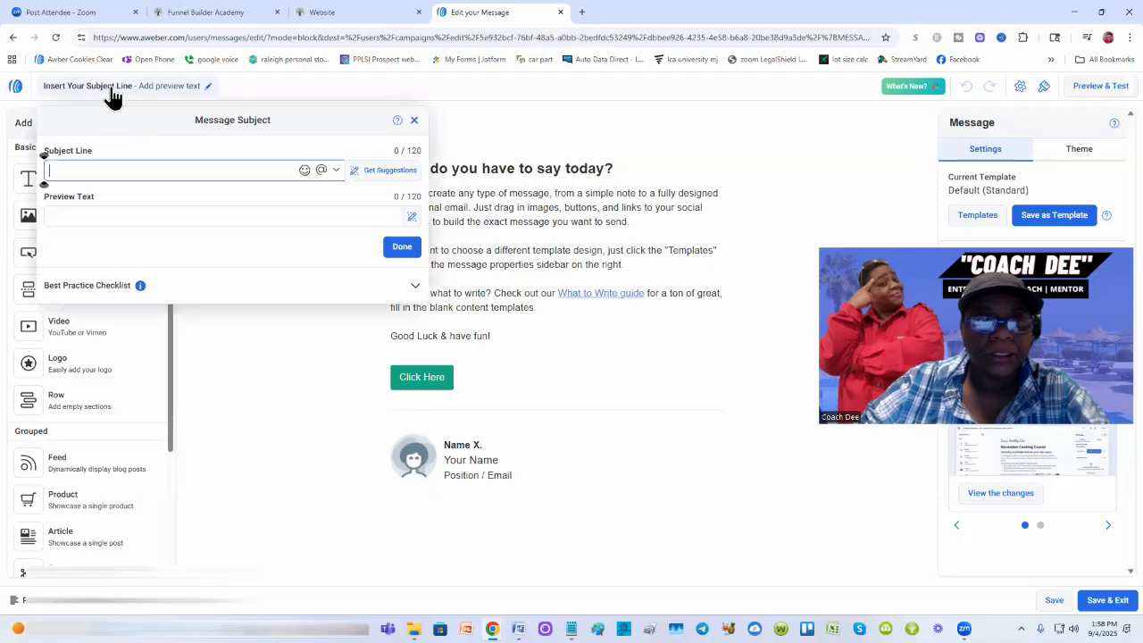
pyautogui.write('Your')
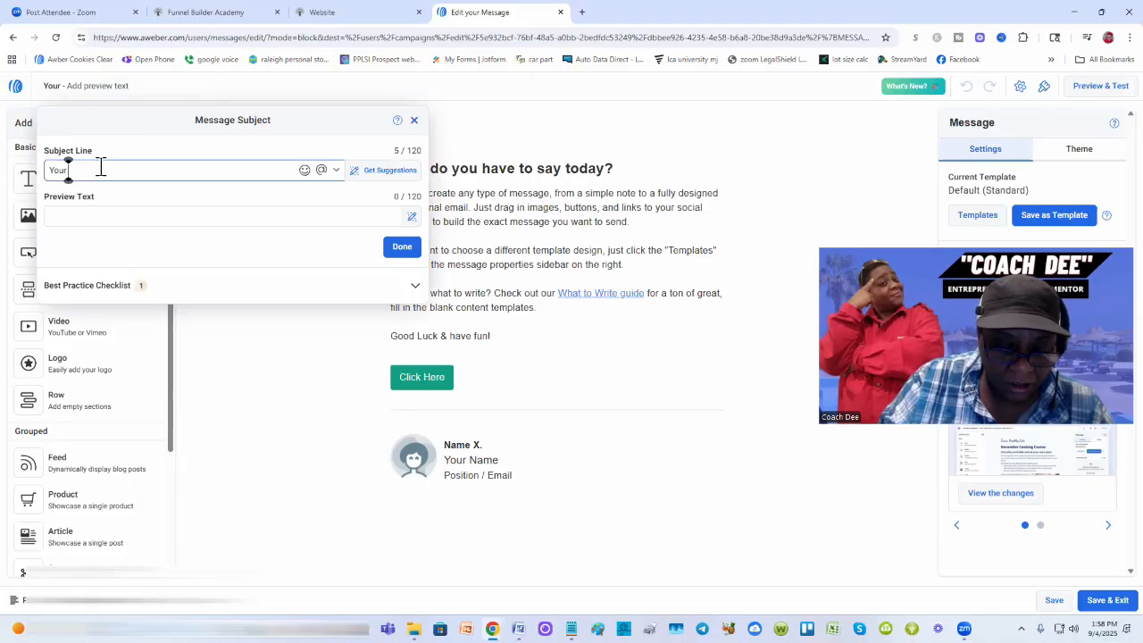
pyautogui.write('Checkli')
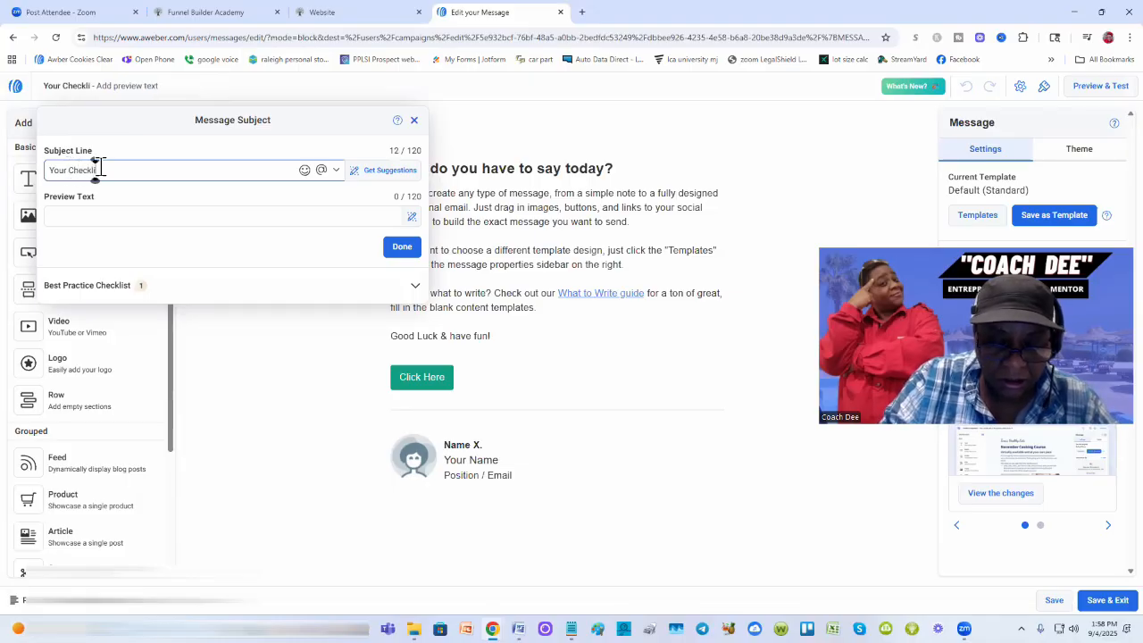
pyautogui.write('st Awa')
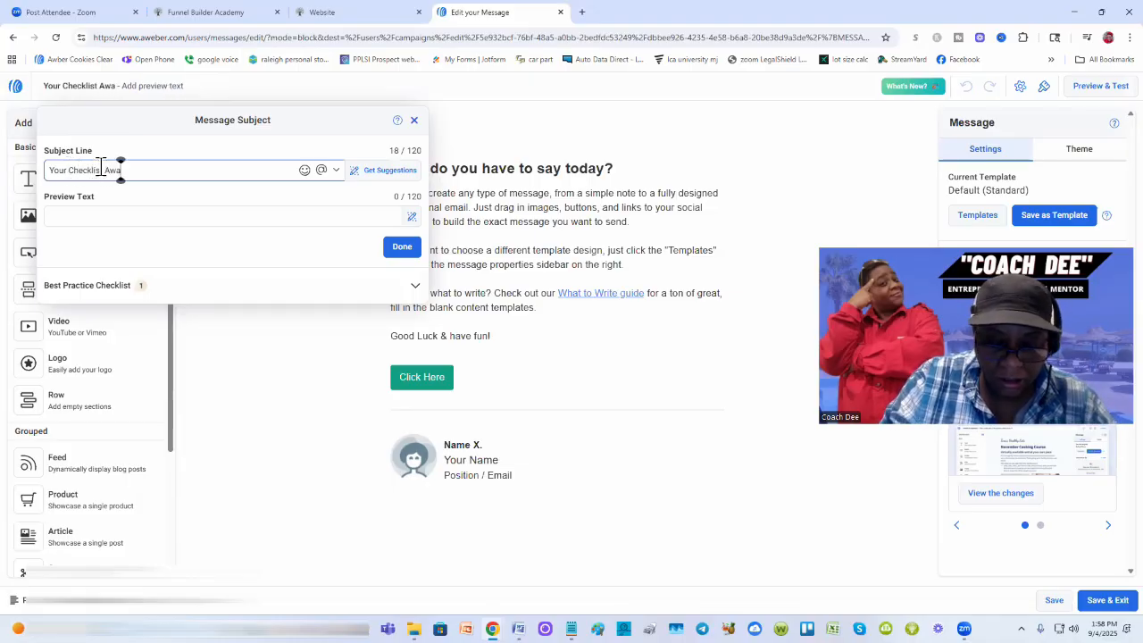
pyautogui.write('its!')
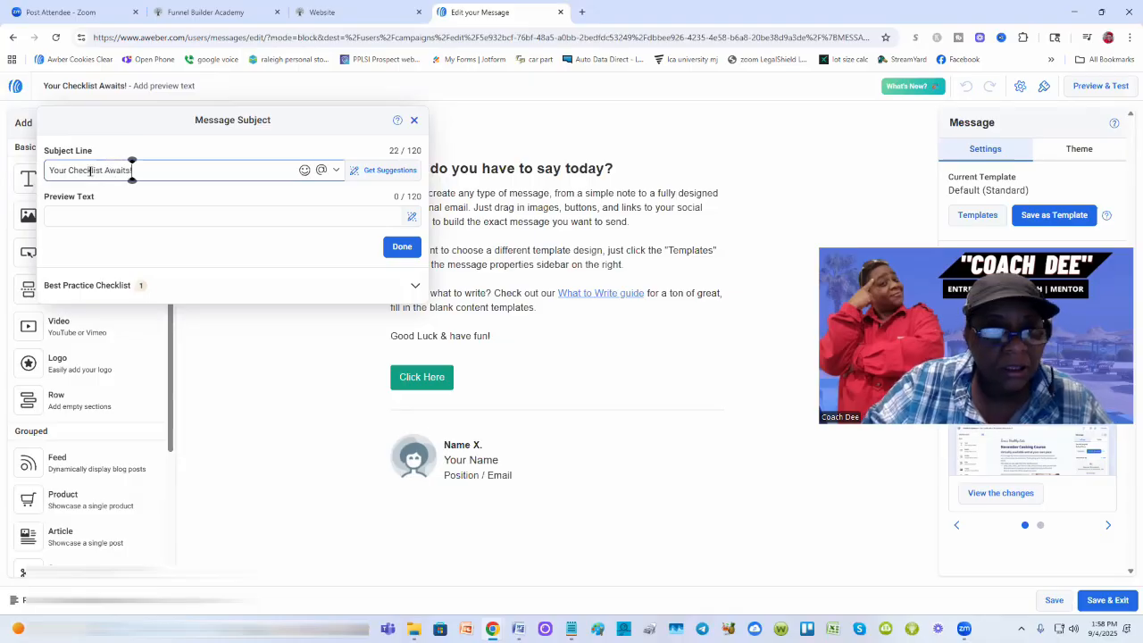
pyautogui.click(68, 169)
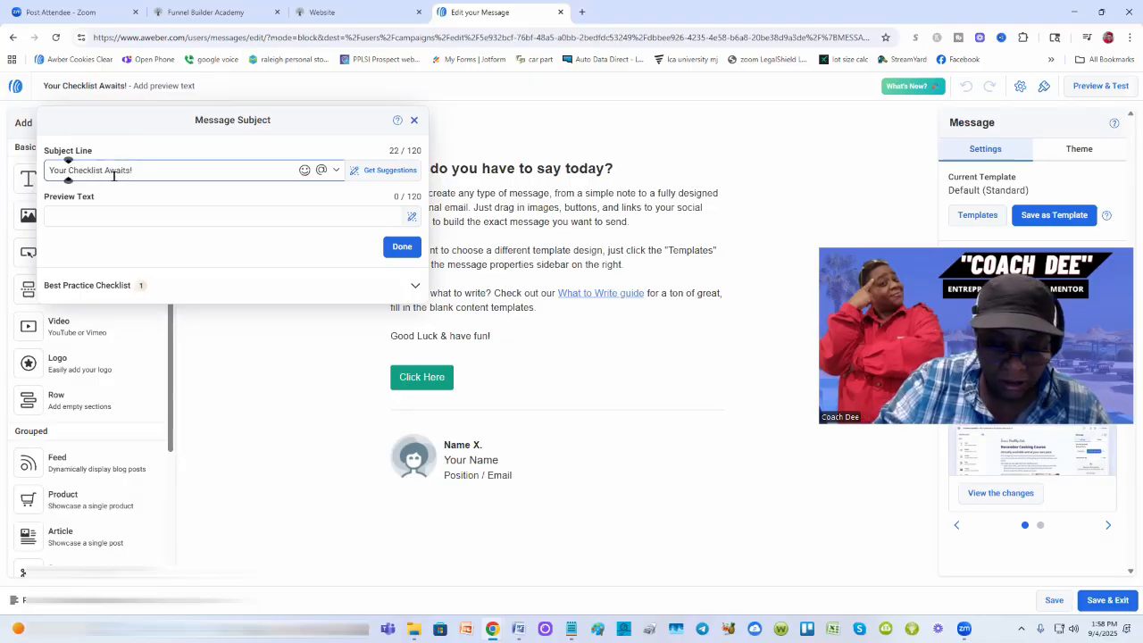
pyautogui.write('Packing')
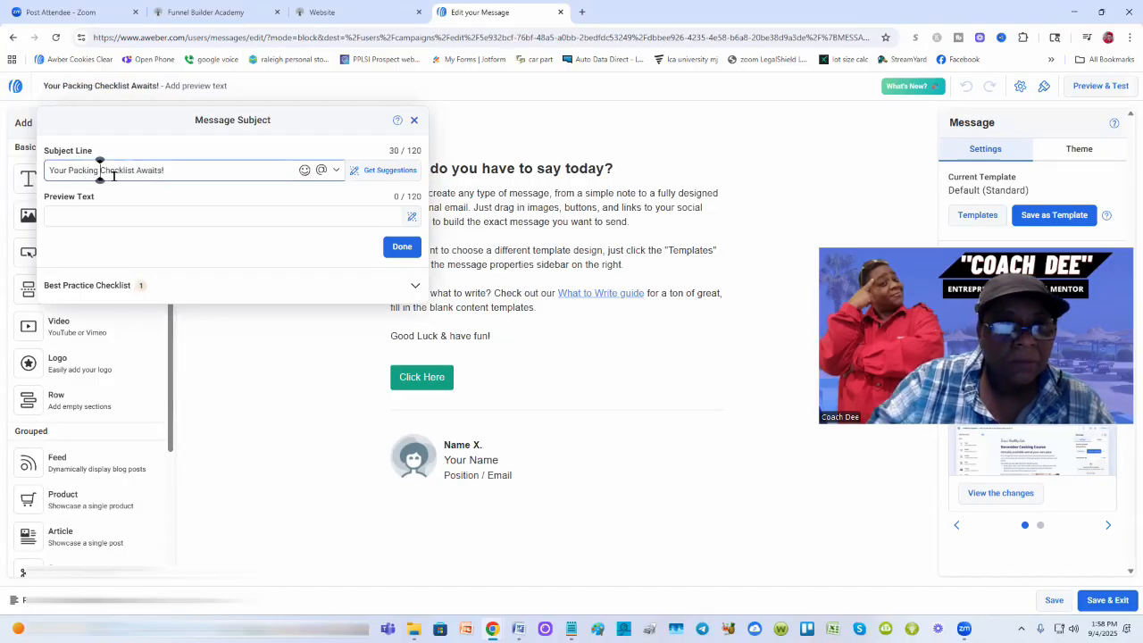
pyautogui.click(103, 215)
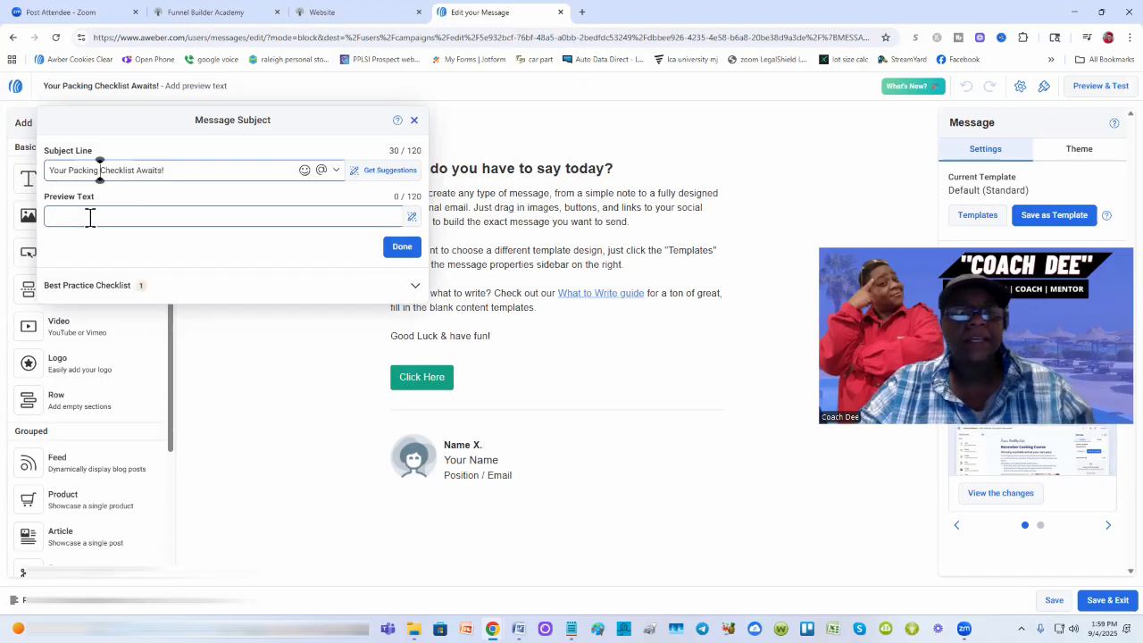
pyautogui.click(88, 213)
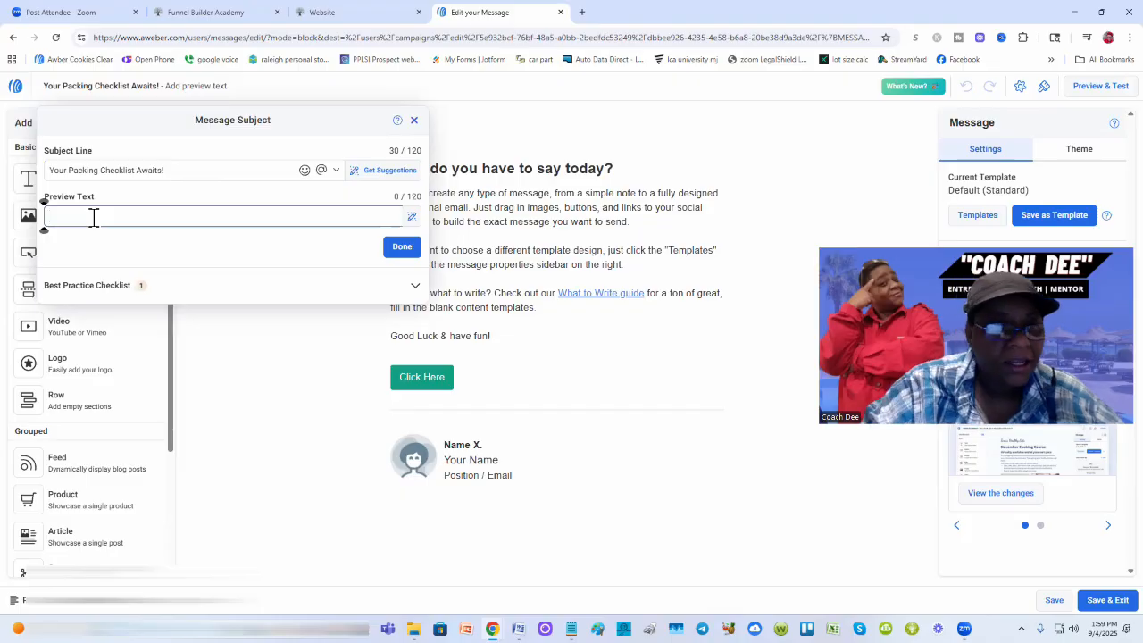
pyautogui.write('No lo')
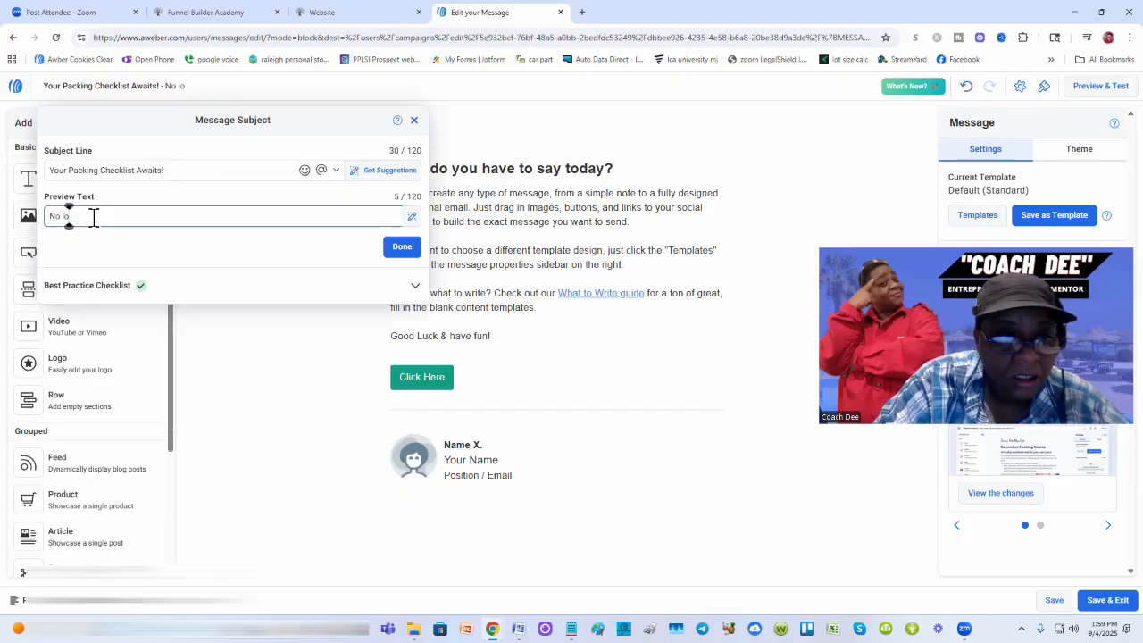
pyautogui.press('BackSpace')
pyautogui.press('BackSpace')
pyautogui.write('f')
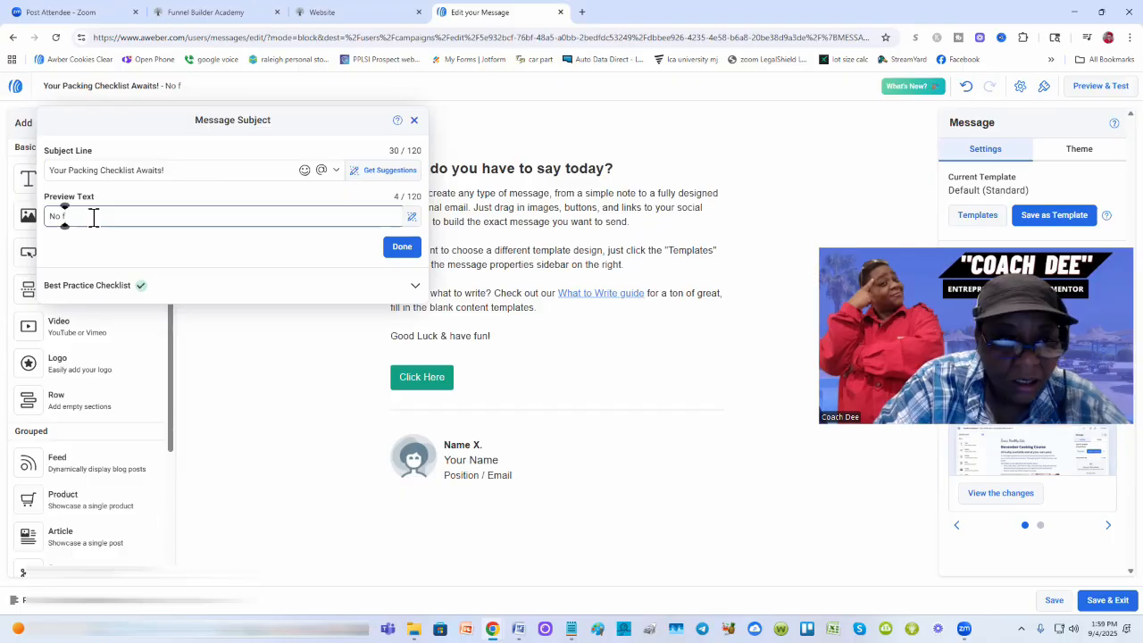
pyautogui.write('orgetting')
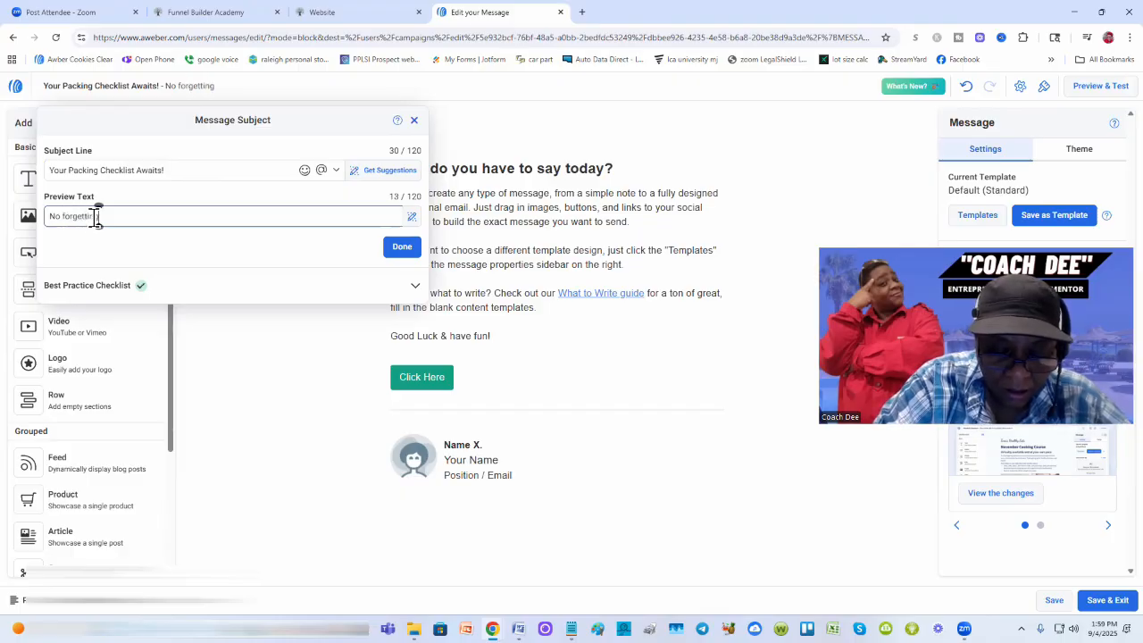
pyautogui.write(' what to pa')
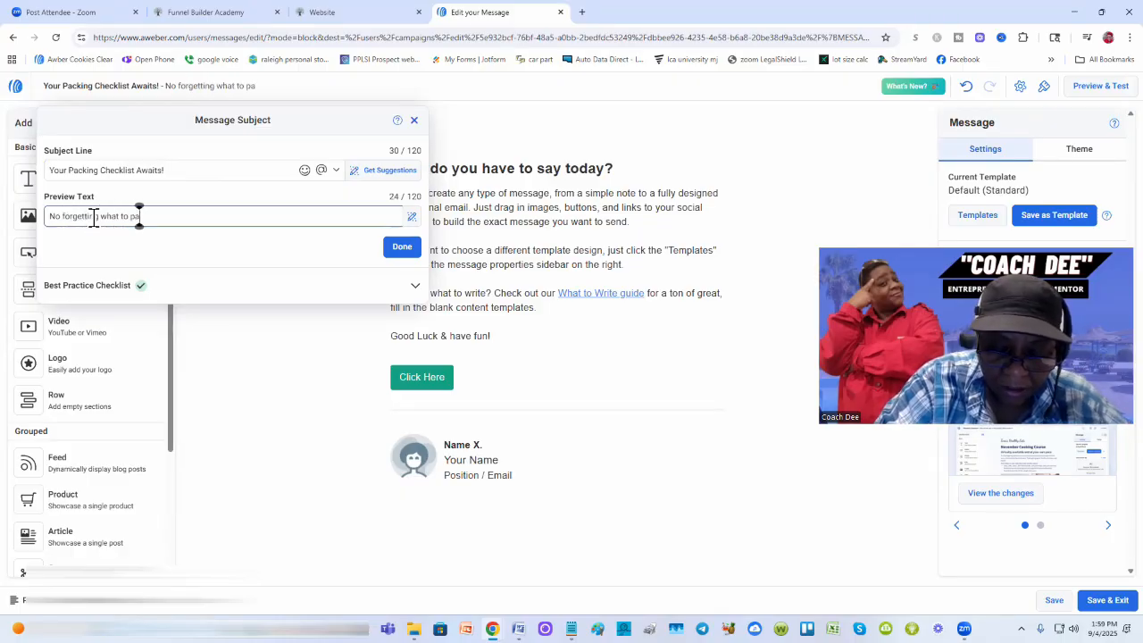
pyautogui.write('ck. i got you!')
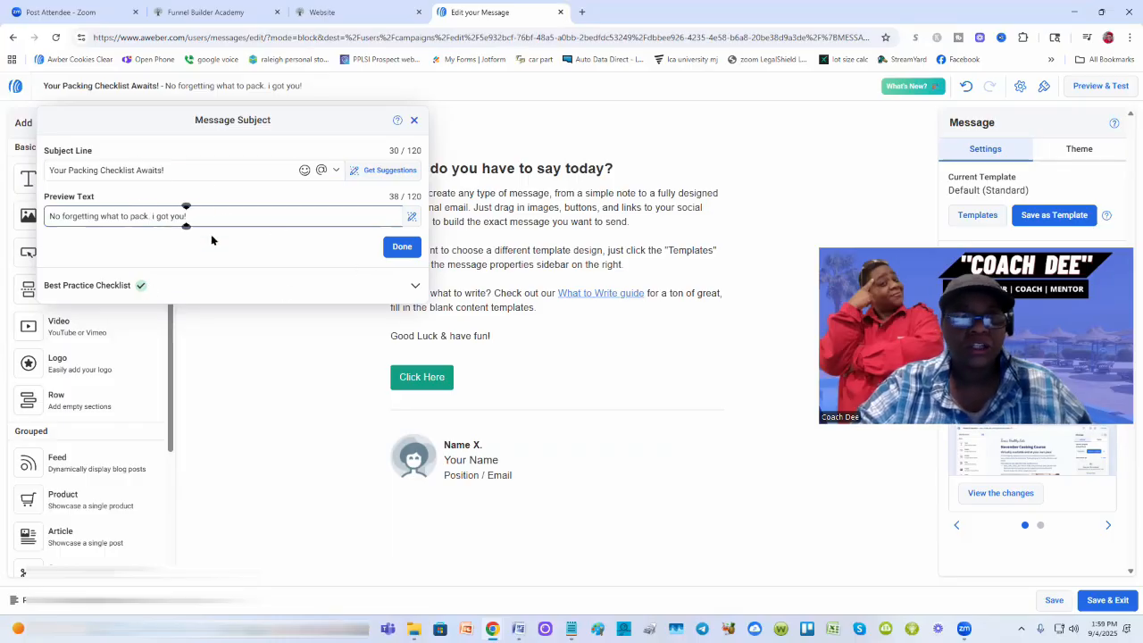
# Step: Save the subject settings and copy the Notepad email draft from 'Hey there,' onward
pyautogui.click(404, 250)
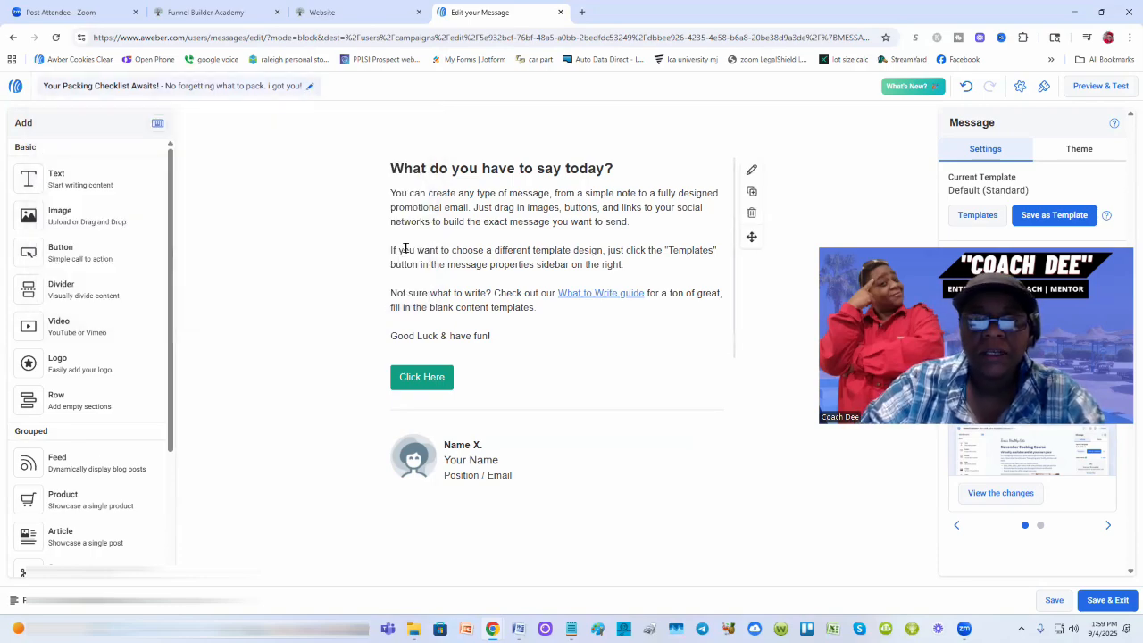
pyautogui.moveTo(571, 628)
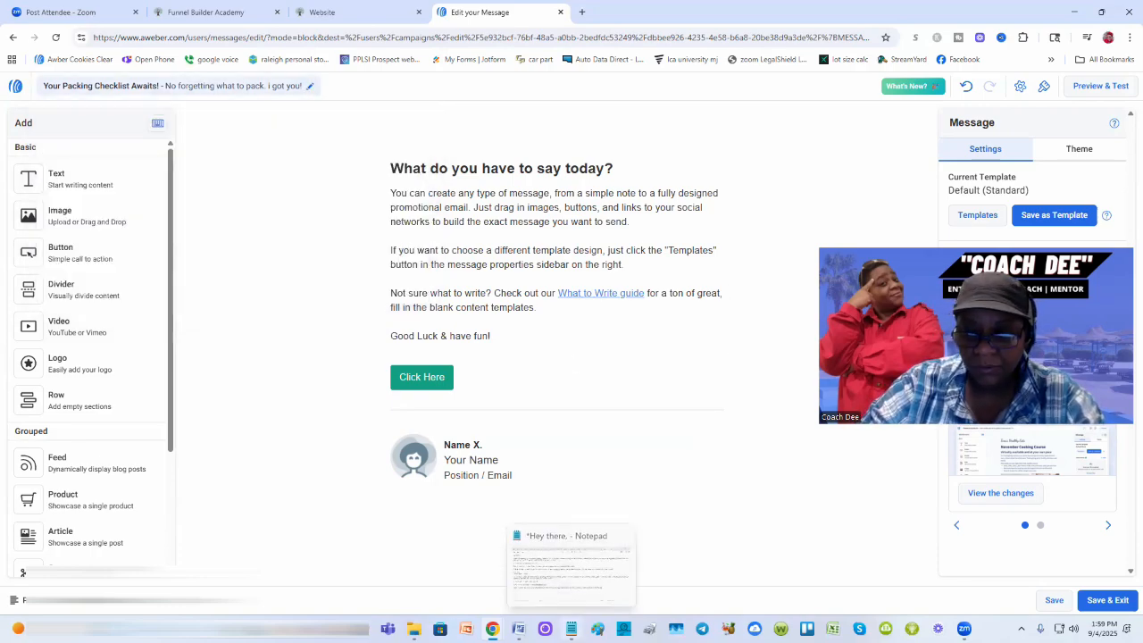
pyautogui.click(566, 582)
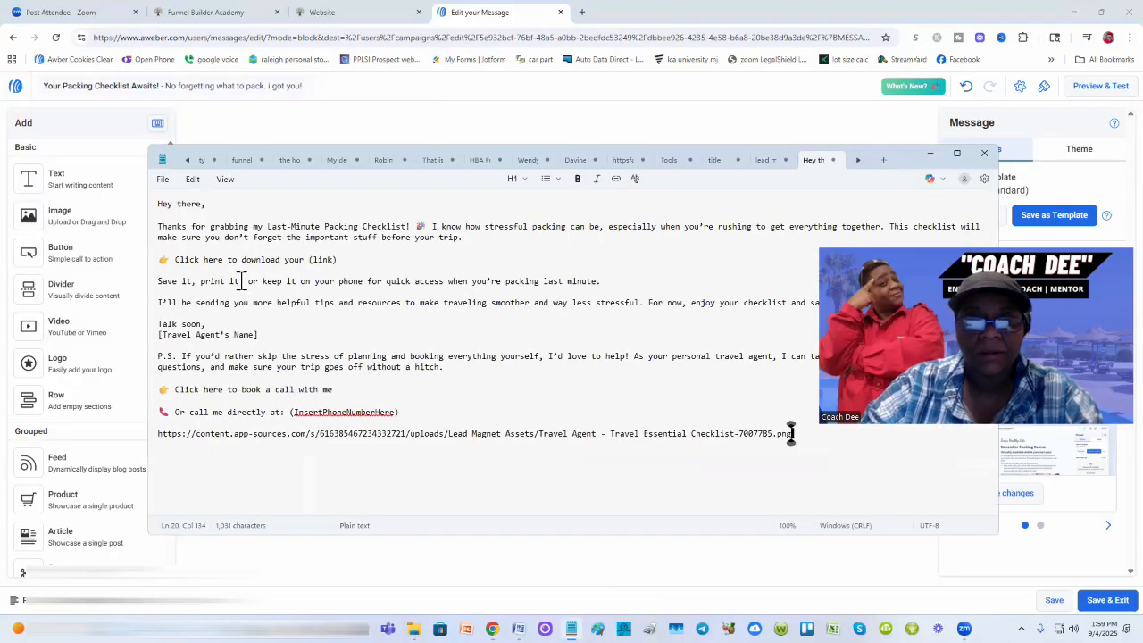
pyautogui.moveTo(158, 203); pyautogui.dragTo(399, 411)
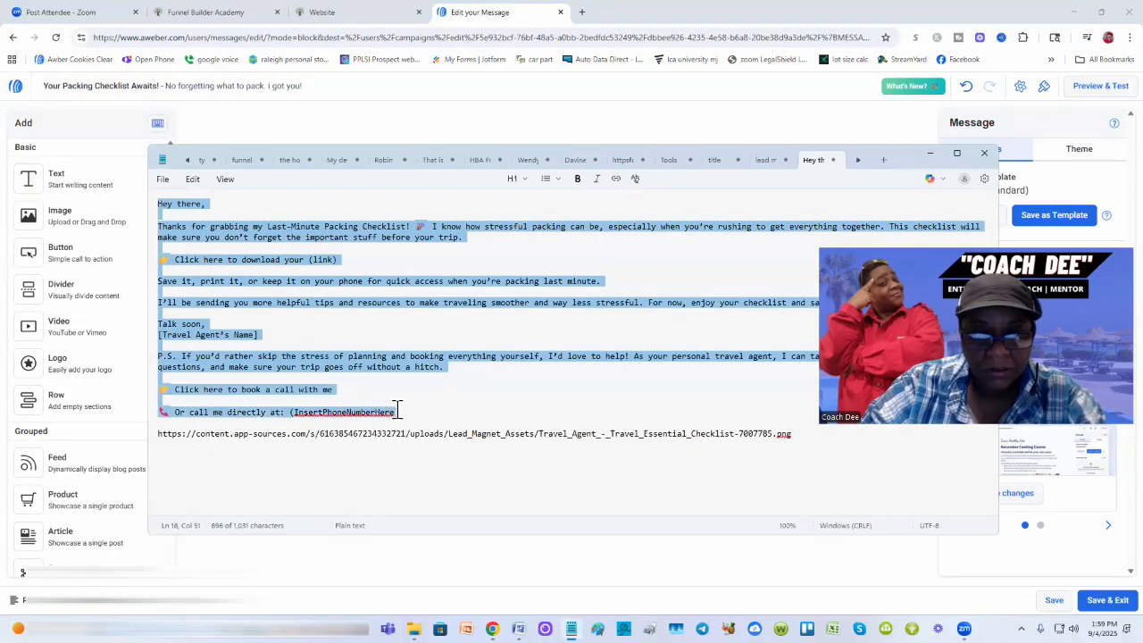
pyautogui.rightClick(317, 313)
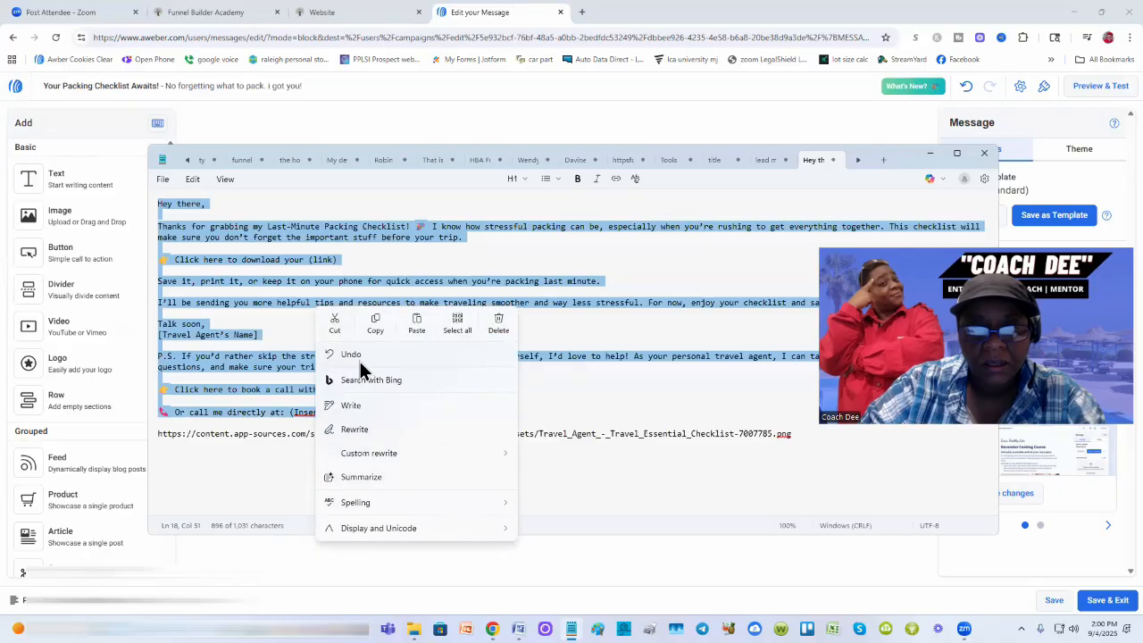
pyautogui.click(375, 324)
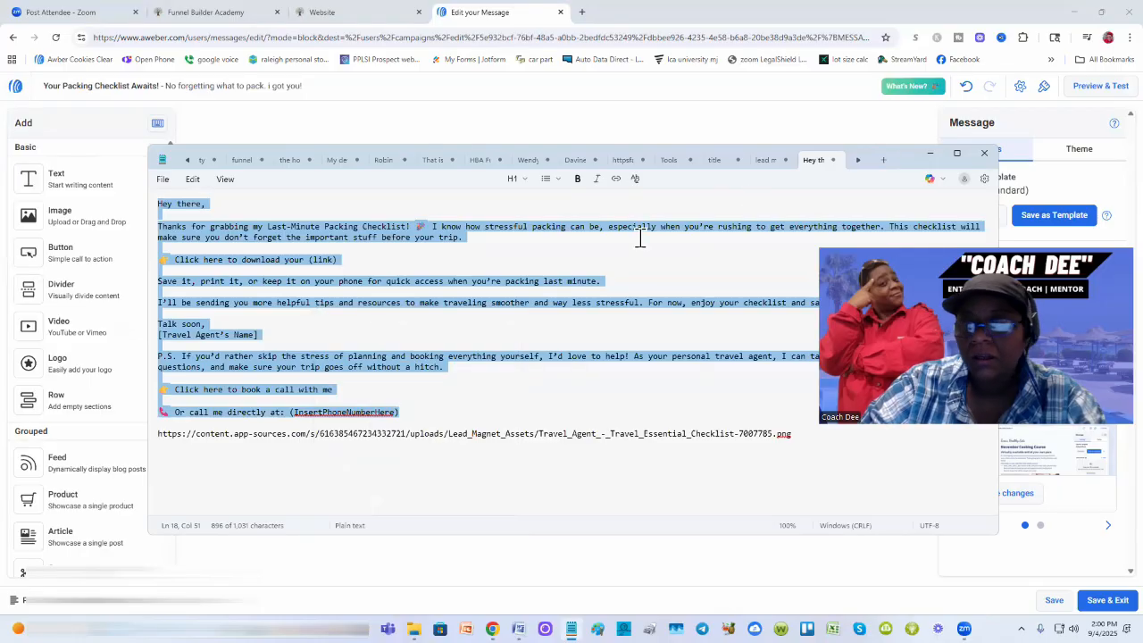
pyautogui.click(929, 161)
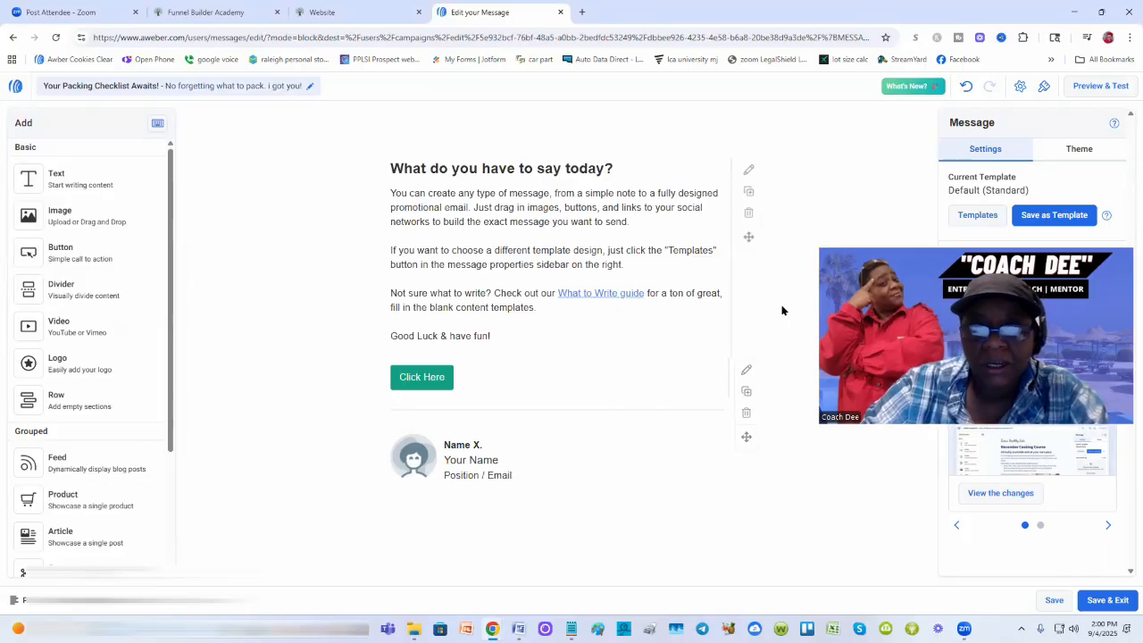
# Step: Paste the travel-checklist email over the template's four placeholder paragraphs
pyautogui.click(395, 191)
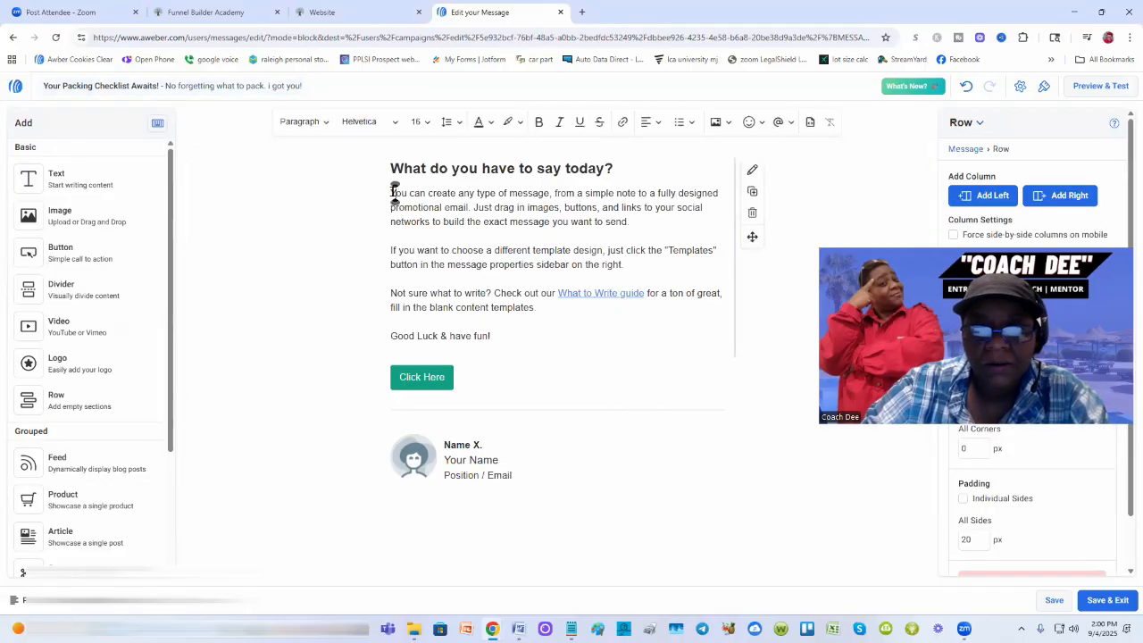
pyautogui.moveTo(394, 192); pyautogui.dragTo(534, 338)
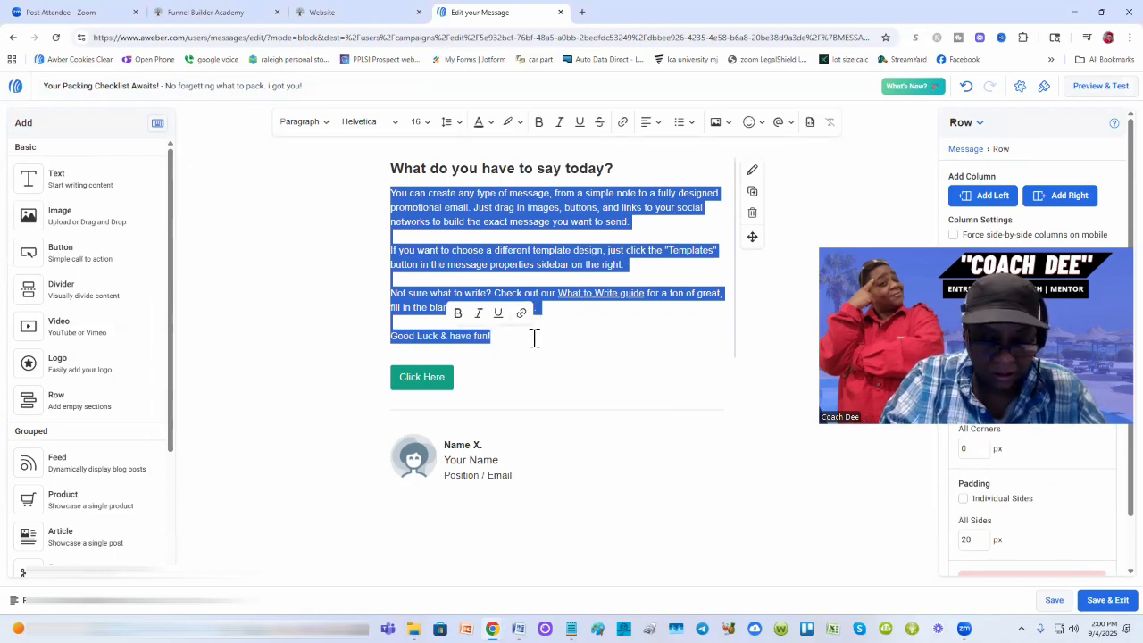
pyautogui.hotkey('ctrl', 'v')
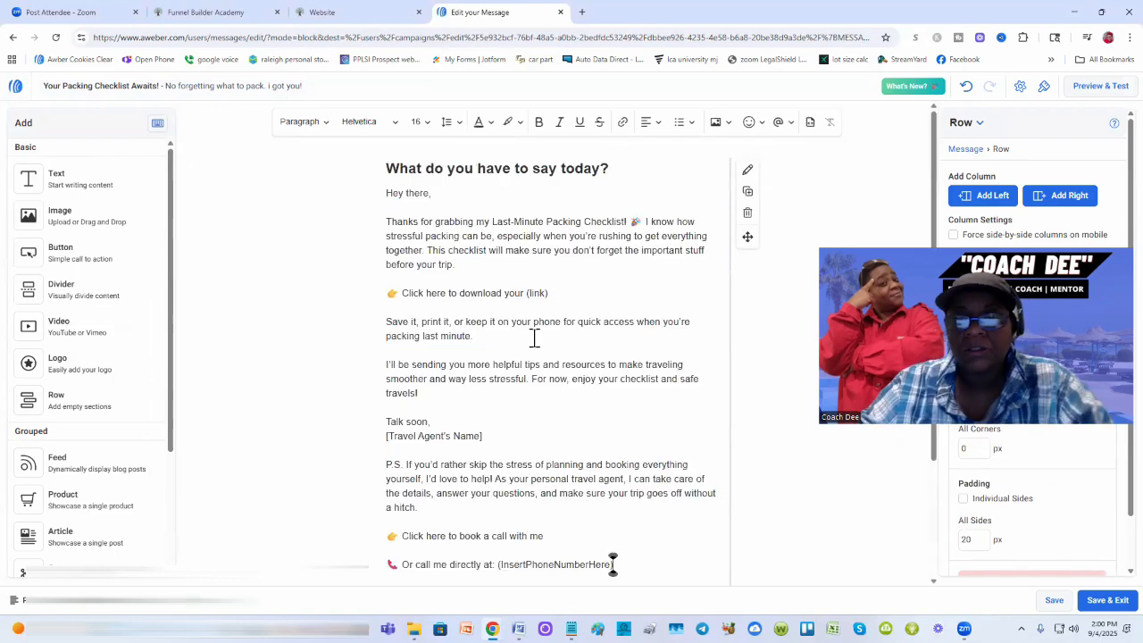
pyautogui.middleClick(609, 168)
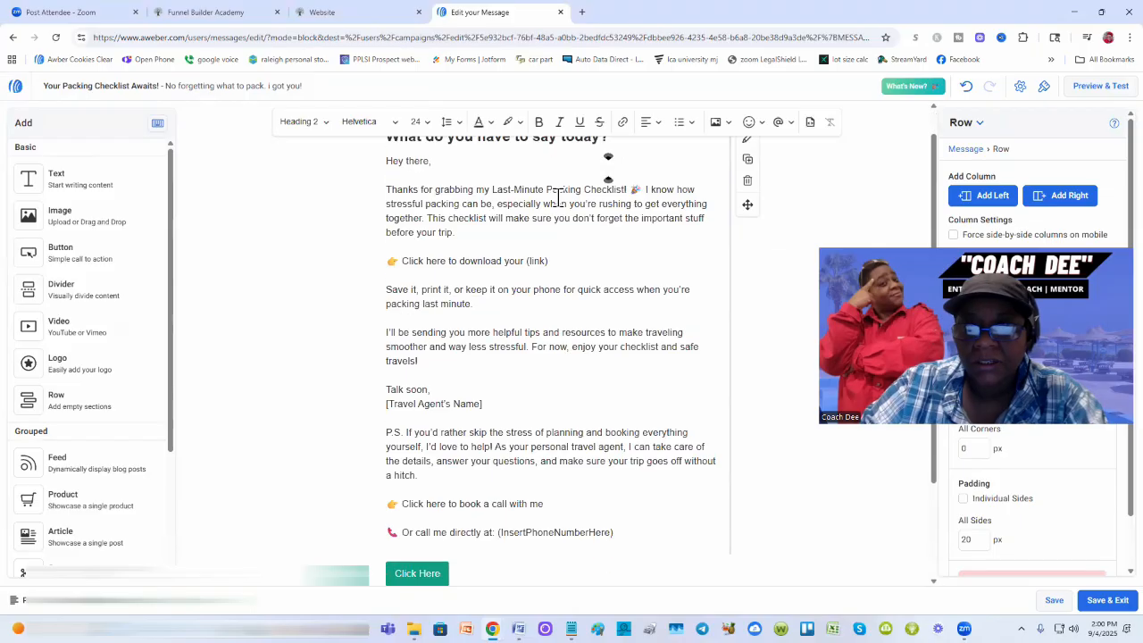
pyautogui.click(666, 276)
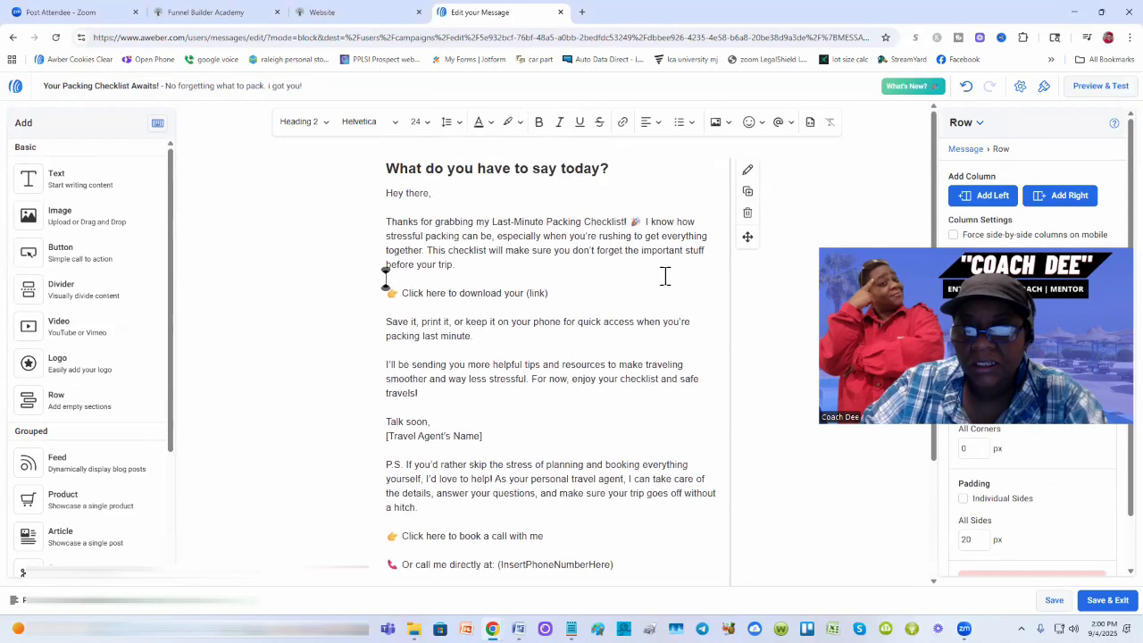
# Step: Delete the 'What do you have to say today?' heading and its leftover empty line
pyautogui.click(556, 169)
pyautogui.moveTo(611, 169); pyautogui.dragTo(354, 182)
pyautogui.tripleClick(423, 169)
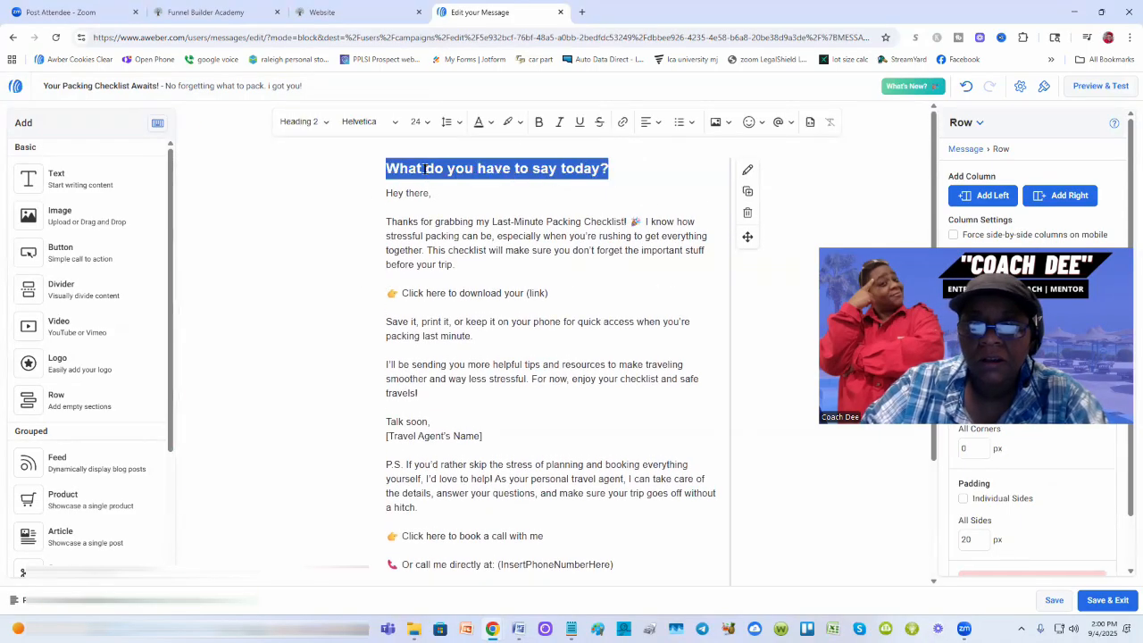
pyautogui.press('BackSpace')
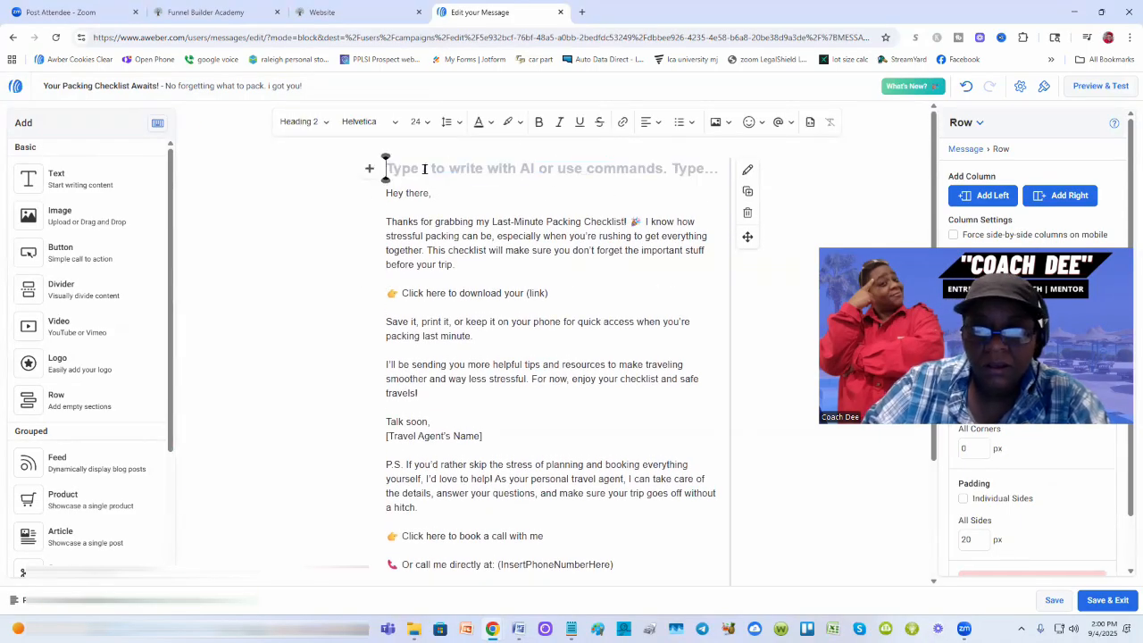
pyautogui.click(387, 194)
pyautogui.press('BackSpace')
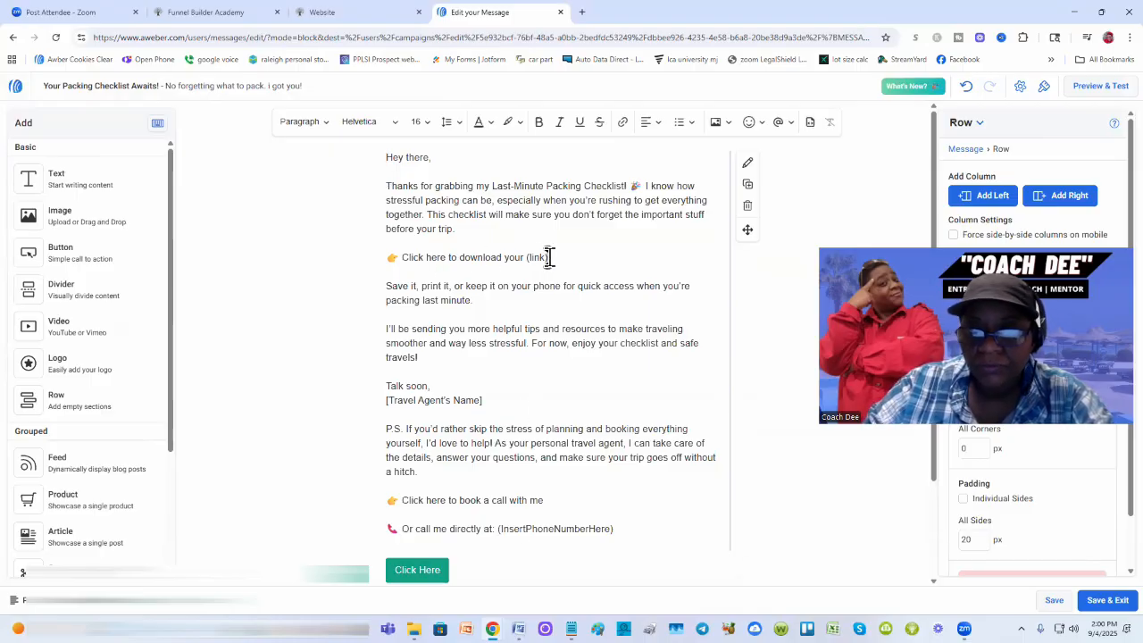
# Step: Replace '(link)' at the end of the download line with the word 'Checklist'
pyautogui.moveTo(549, 258); pyautogui.dragTo(525, 258)
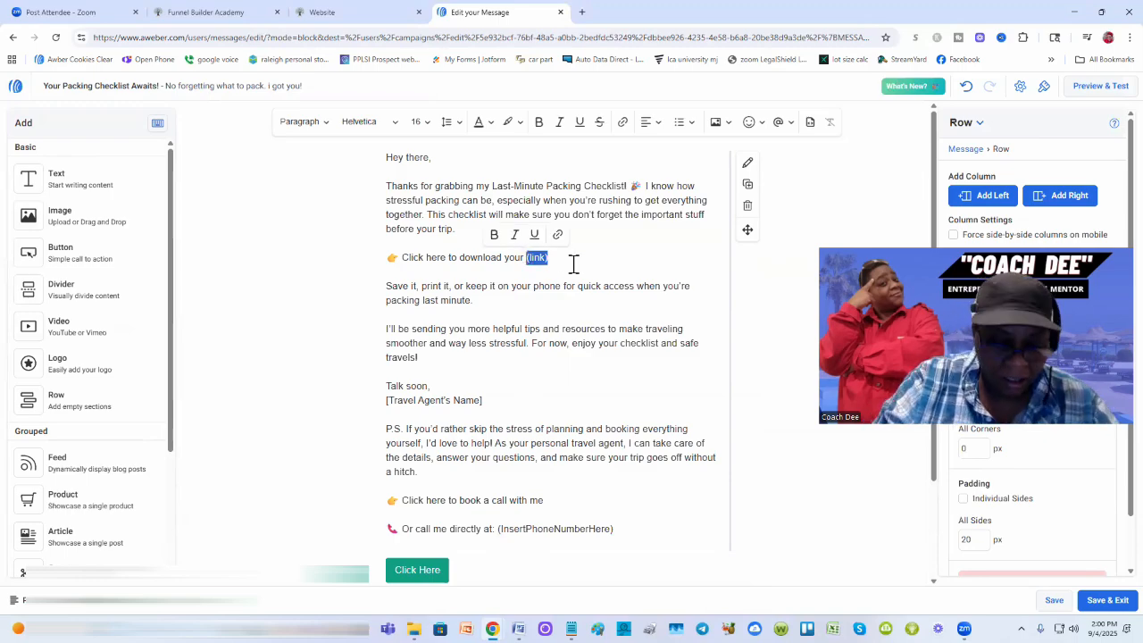
pyautogui.write('Checkl')
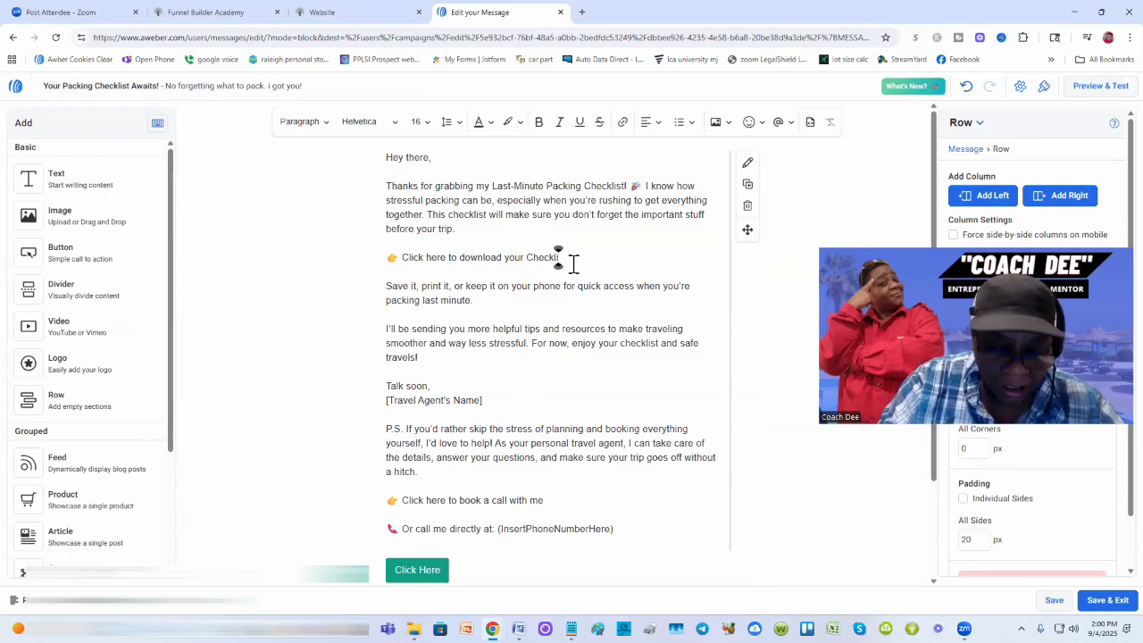
pyautogui.write('ist')
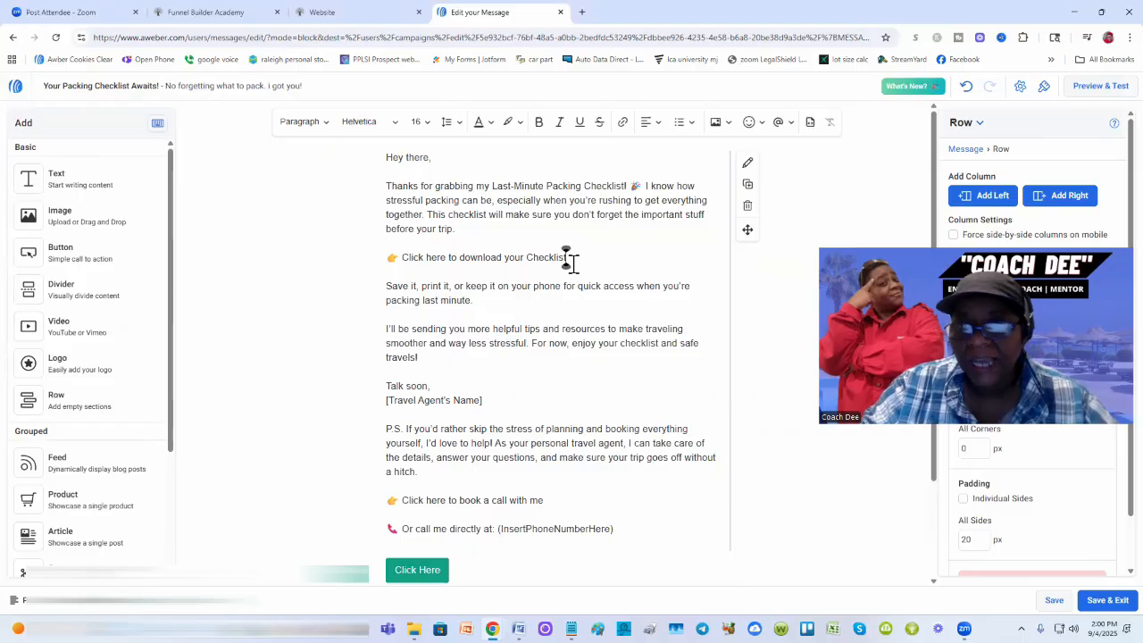
# Step: Copy the travel checklist's download URL from the Notepad draft
pyautogui.moveTo(571, 629)
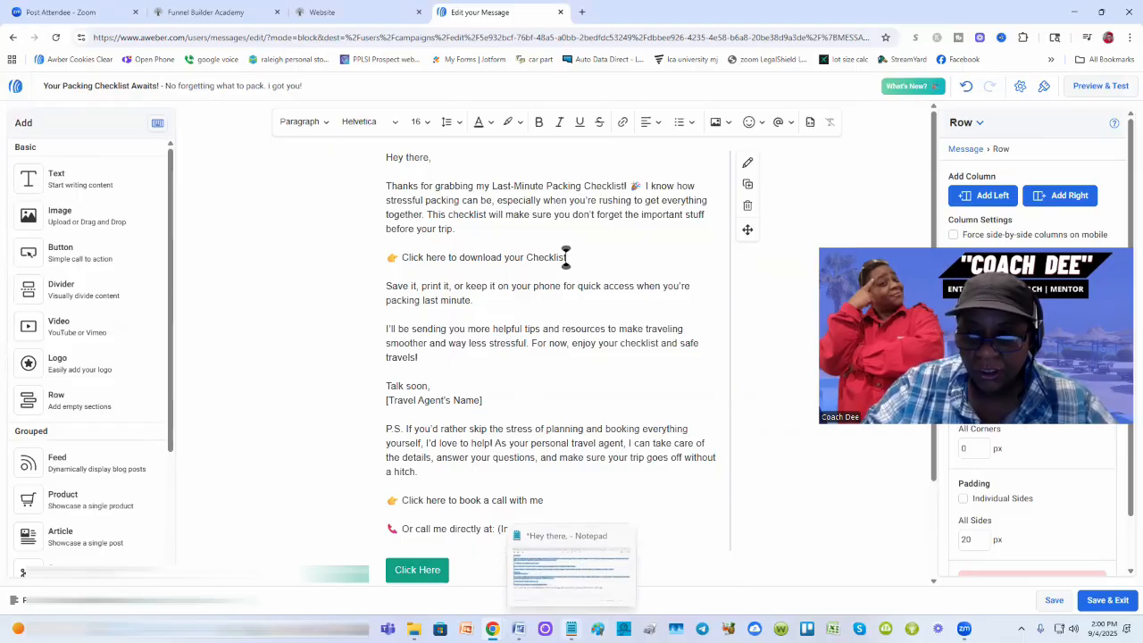
pyautogui.click(569, 545)
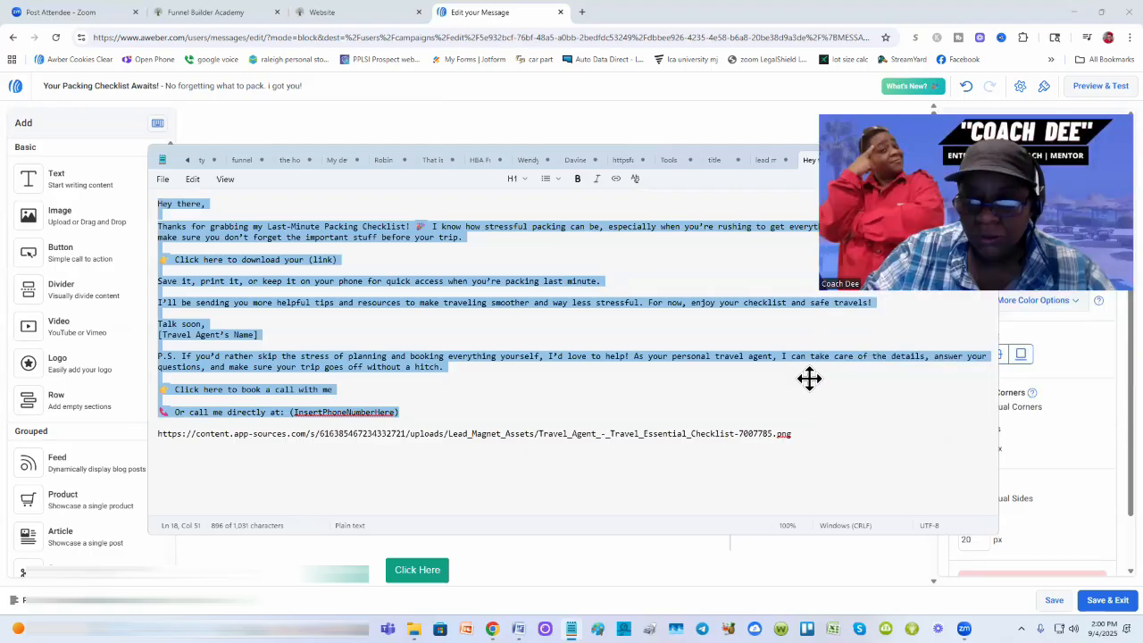
pyautogui.moveTo(792, 434)
pyautogui.mouseDown()
pyautogui.moveTo(164, 435)
pyautogui.moveTo(792, 434)
pyautogui.mouseUp()
pyautogui.click(158, 435)
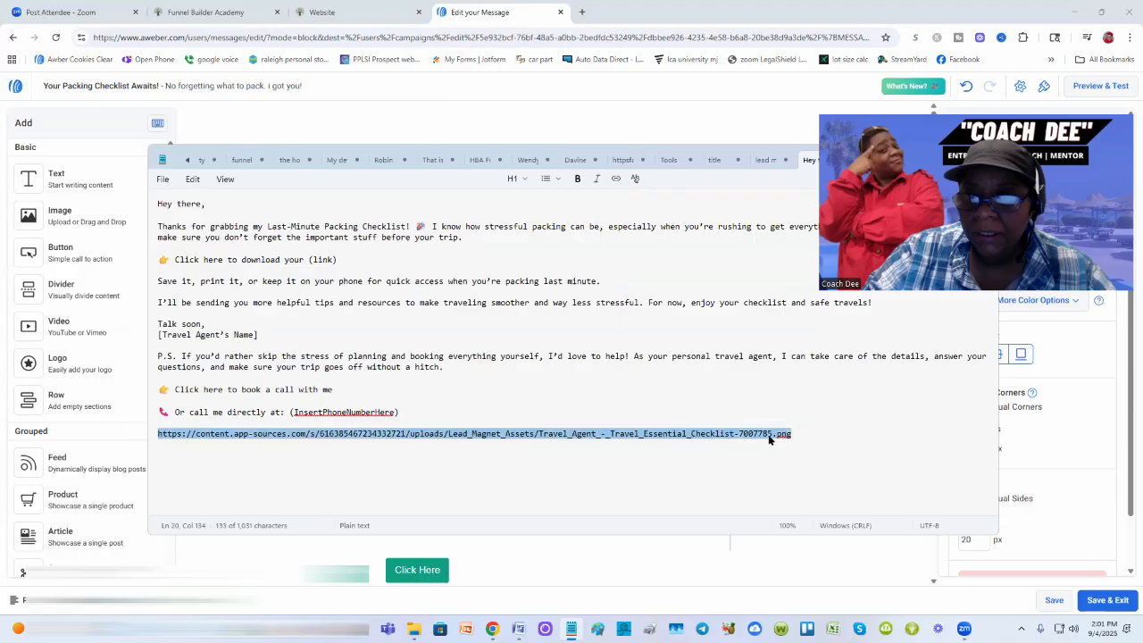
pyautogui.rightClick(770, 435)
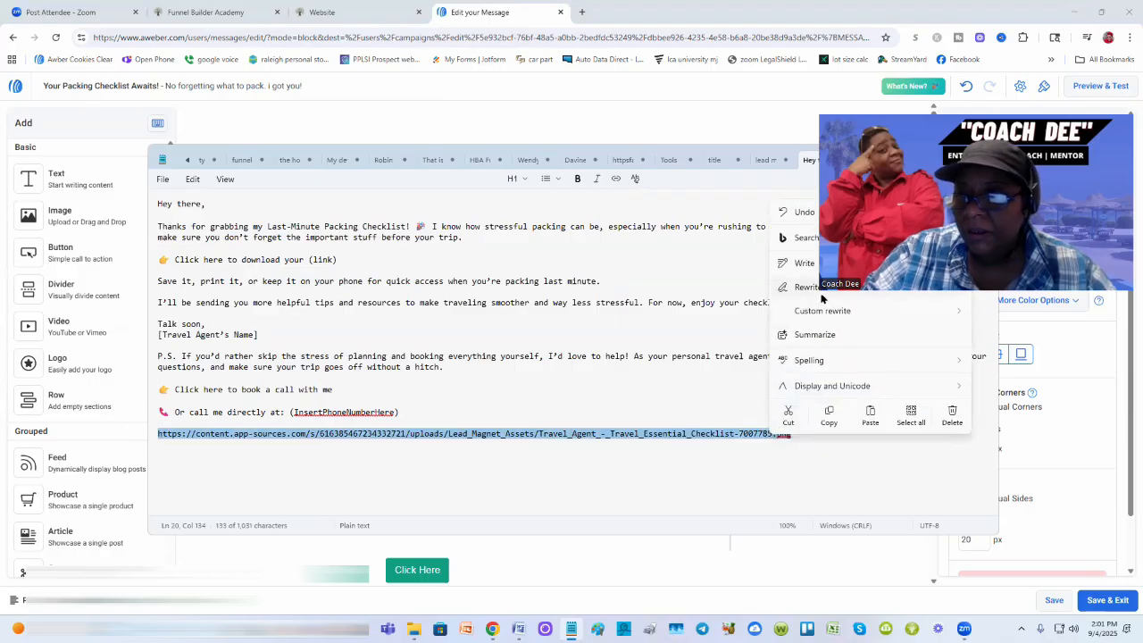
pyautogui.click(815, 415)
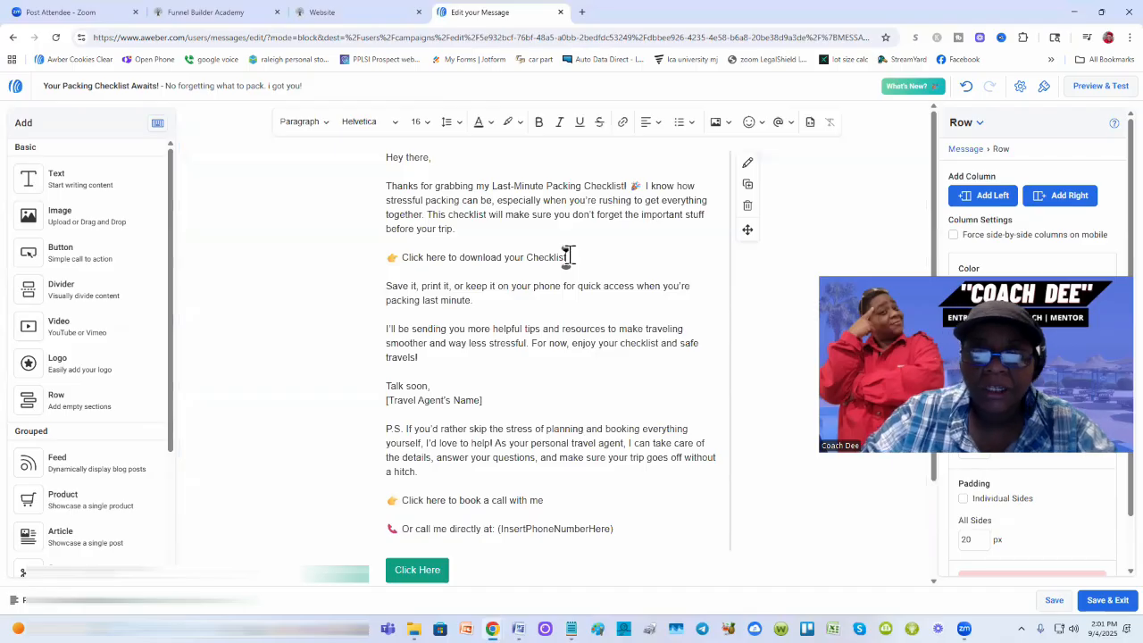
# Step: Hyperlink the word 'Checklist' in the download line to the copied checklist file URL
pyautogui.moveTo(569, 257); pyautogui.dragTo(526, 257)
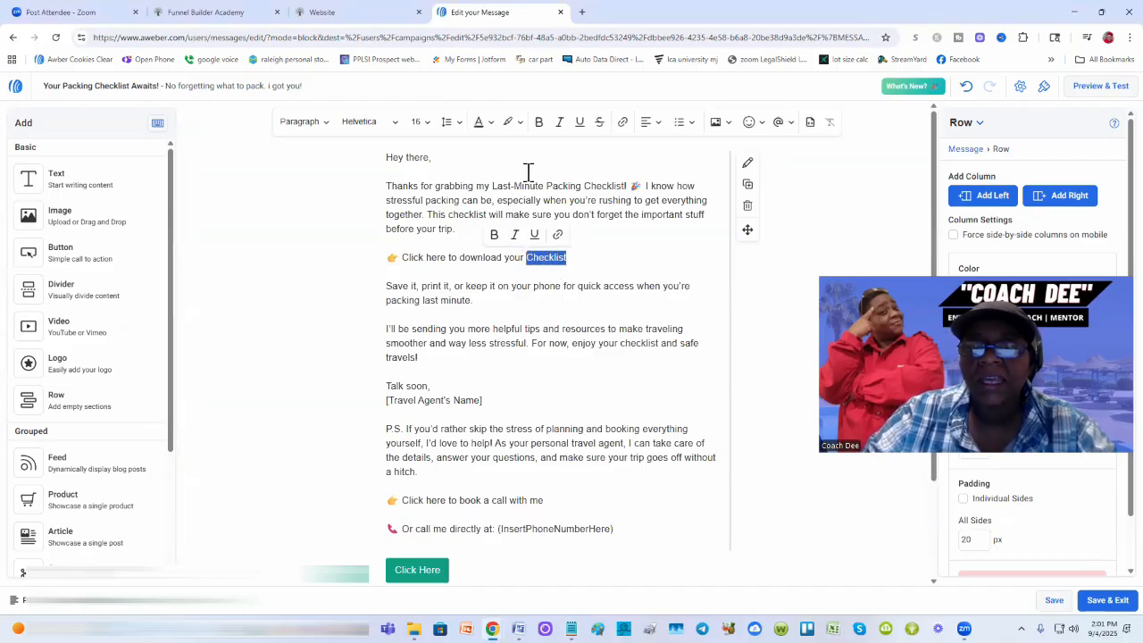
pyautogui.click(557, 235)
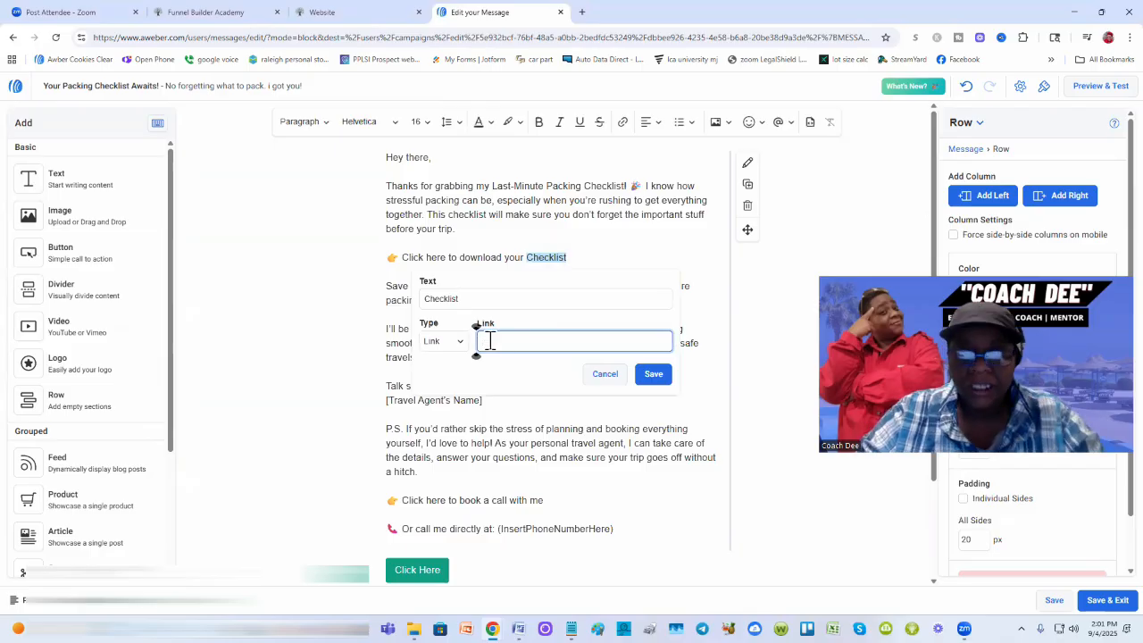
pyautogui.hotkey('ctrl', 'v')
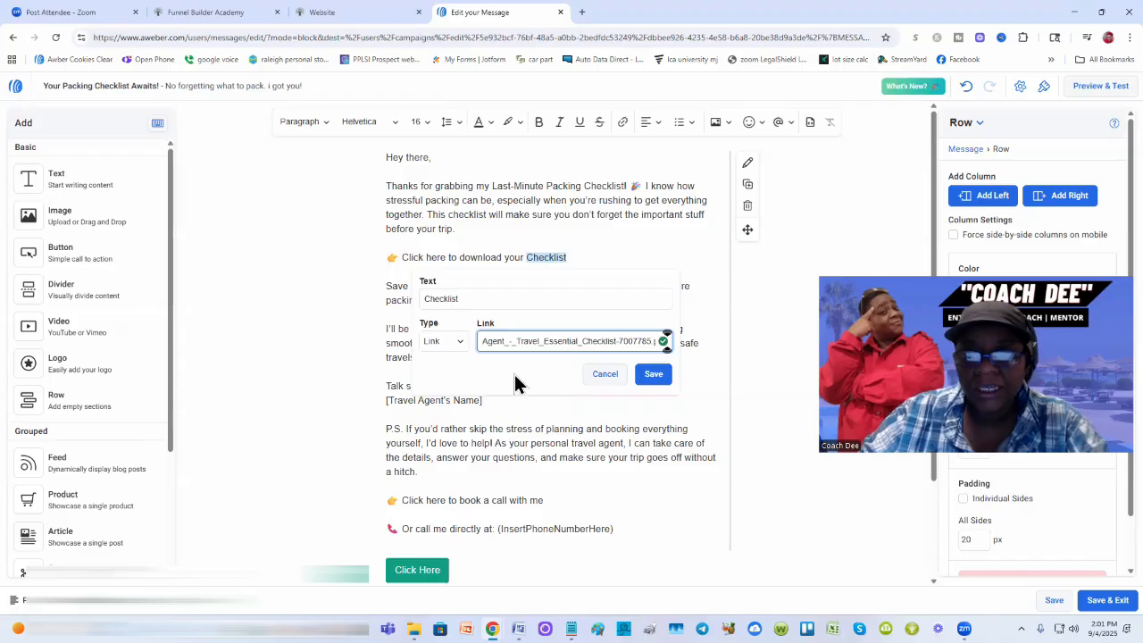
pyautogui.click(654, 375)
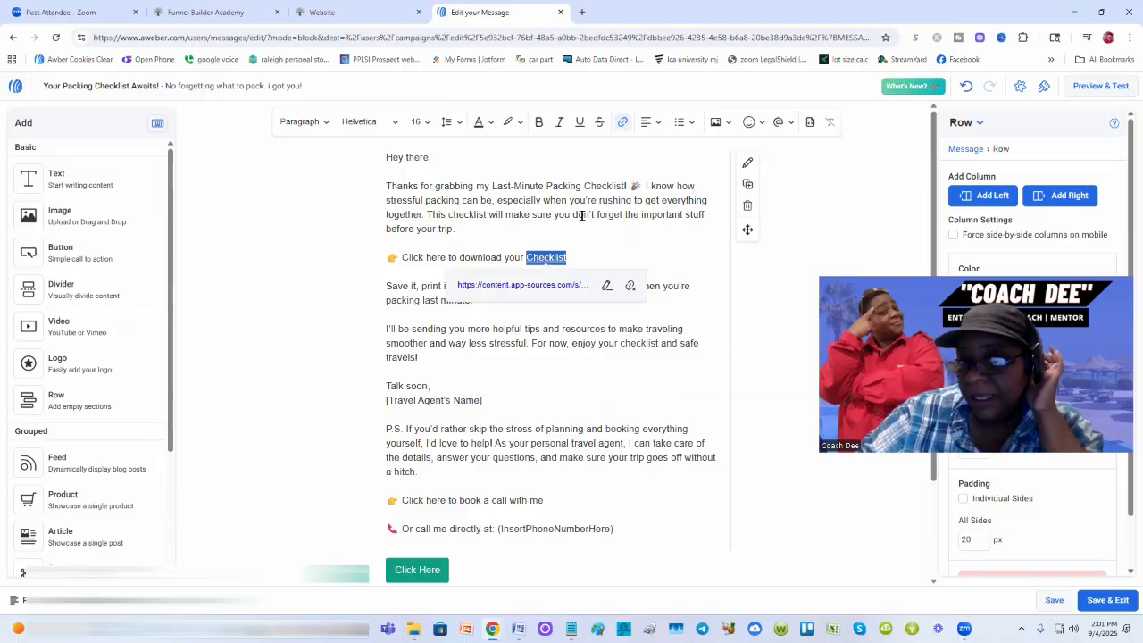
pyautogui.click(518, 124)
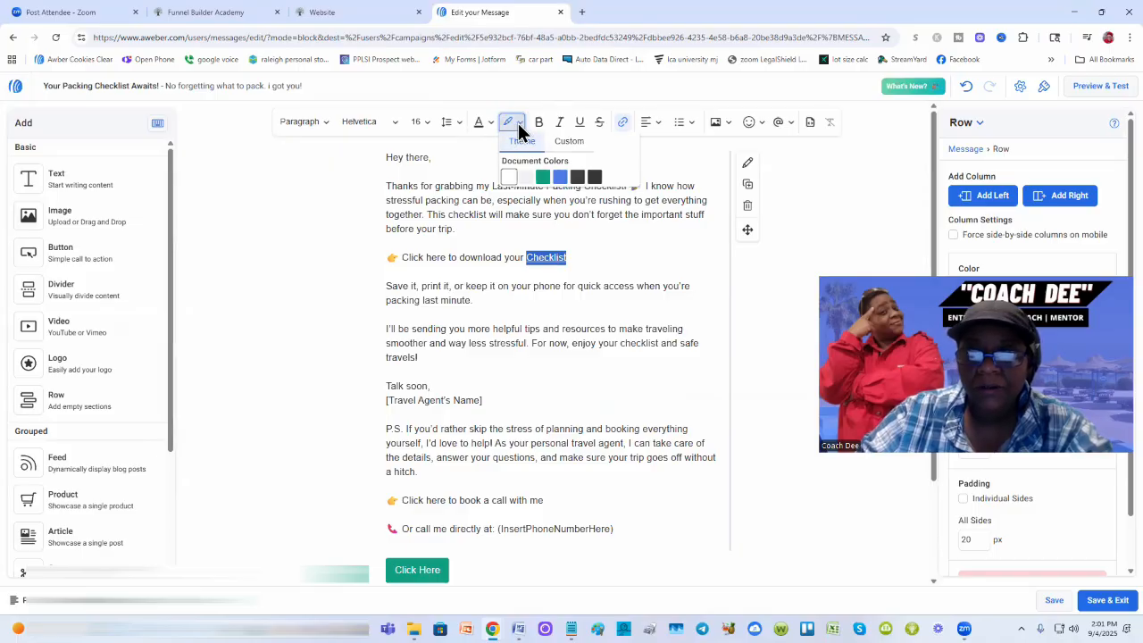
pyautogui.click(518, 123)
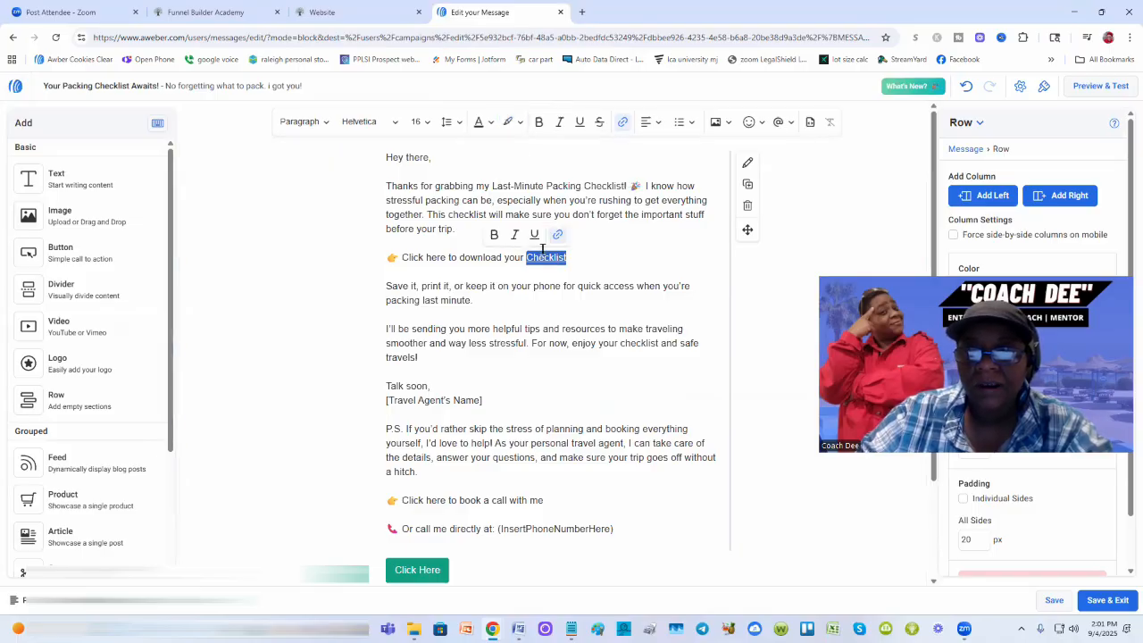
# Step: Highlight the linked word 'Checklist' in custom yellow (#EBED51)
pyautogui.click(517, 121)
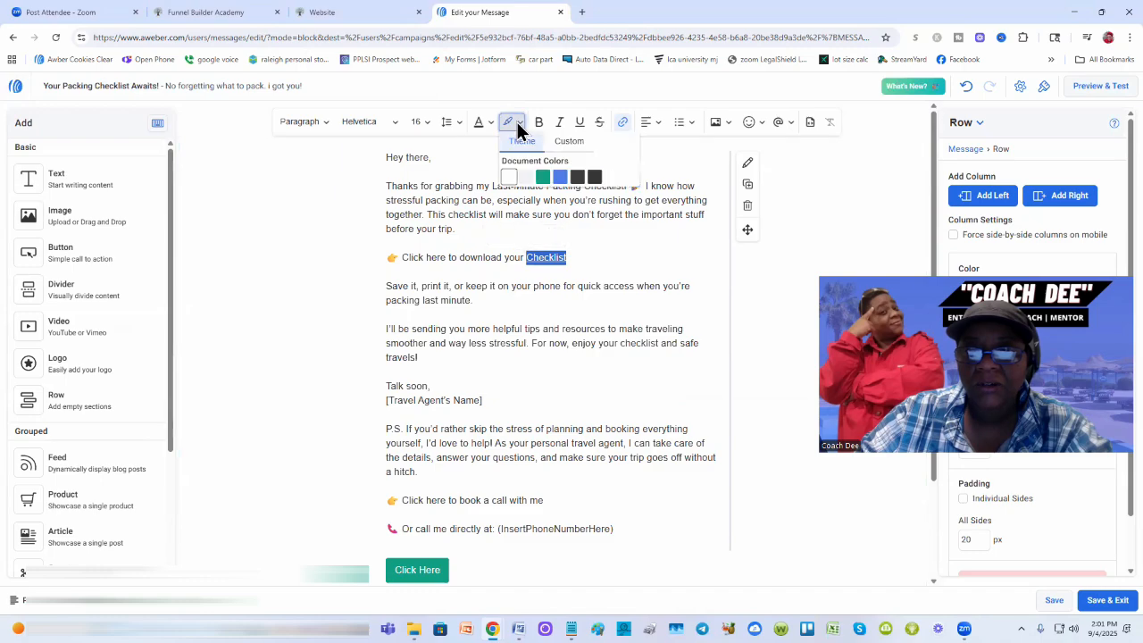
pyautogui.click(572, 141)
pyautogui.click(560, 389)
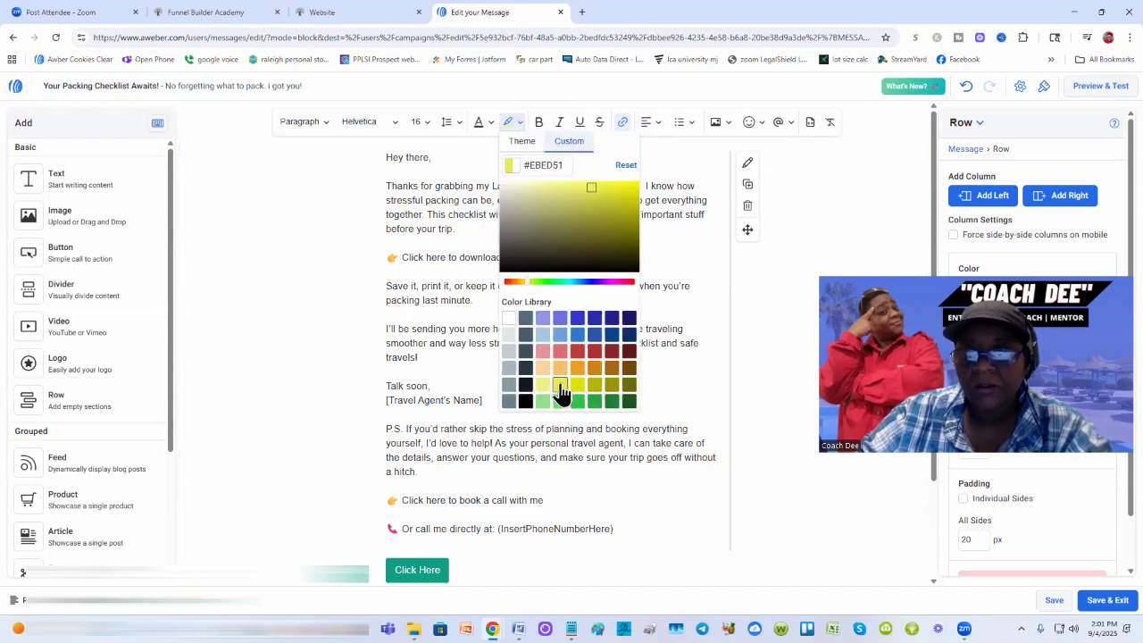
pyautogui.click(678, 312)
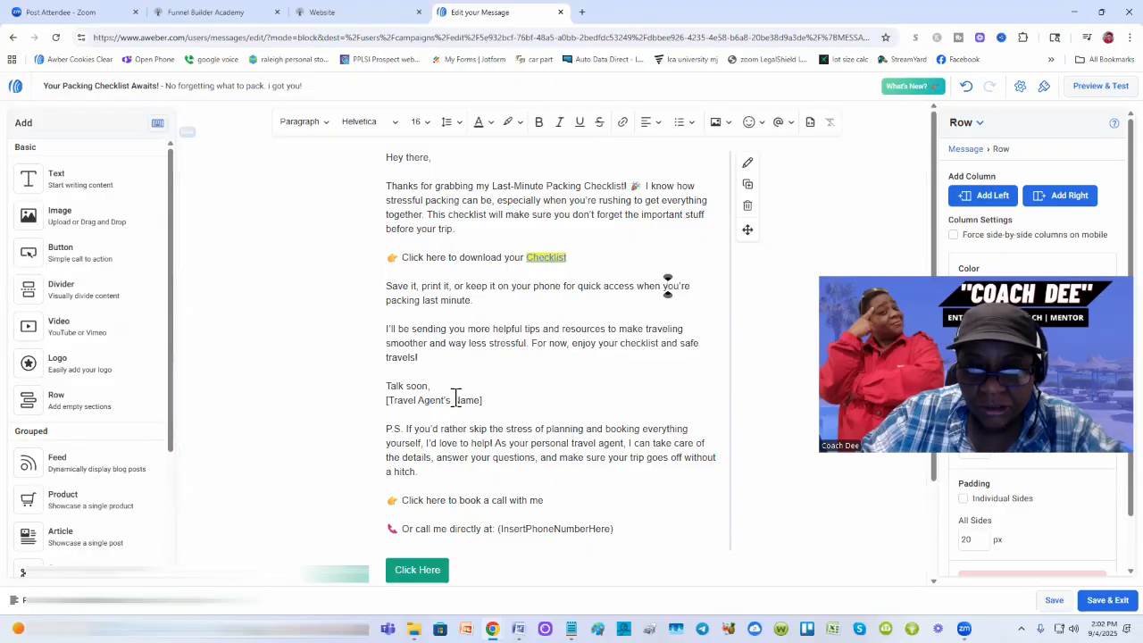
# Step: Replace the [Travel Agent's Name] placeholder with the agent's name and add the phone number to the book-a-call line
pyautogui.moveTo(487, 402); pyautogui.dragTo(385, 401)
pyautogui.write('Coach Dee')
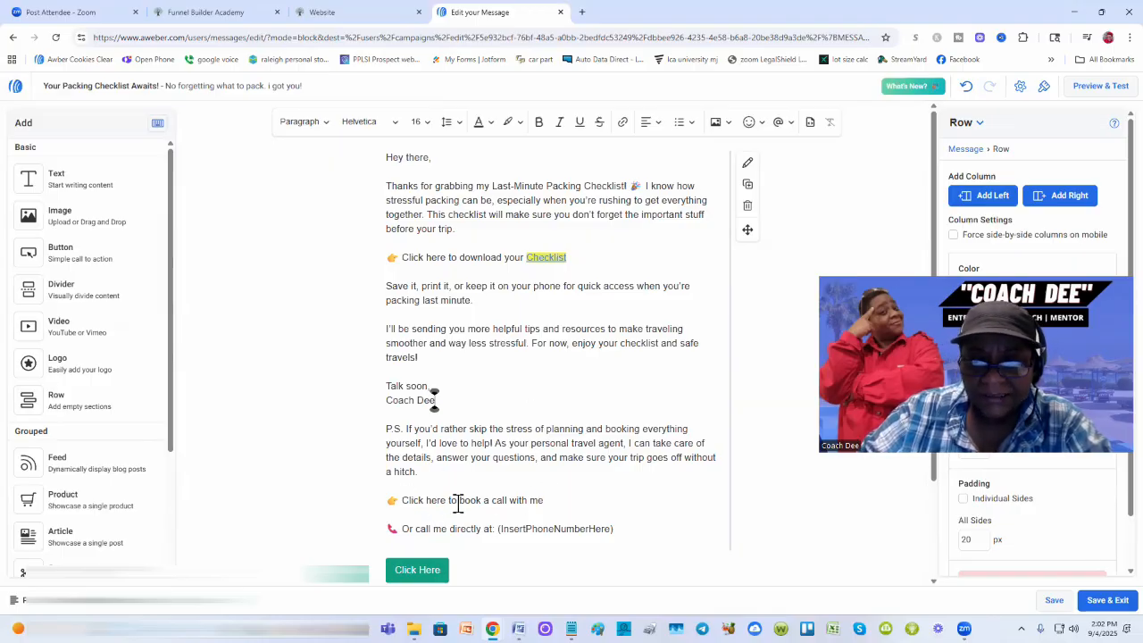
pyautogui.click(554, 501)
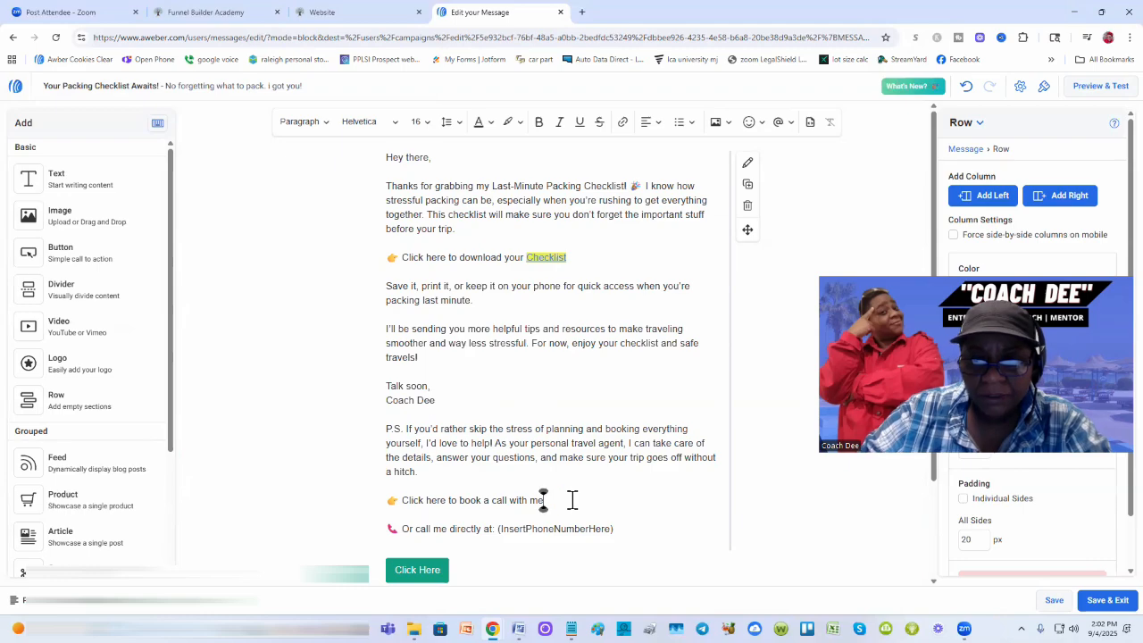
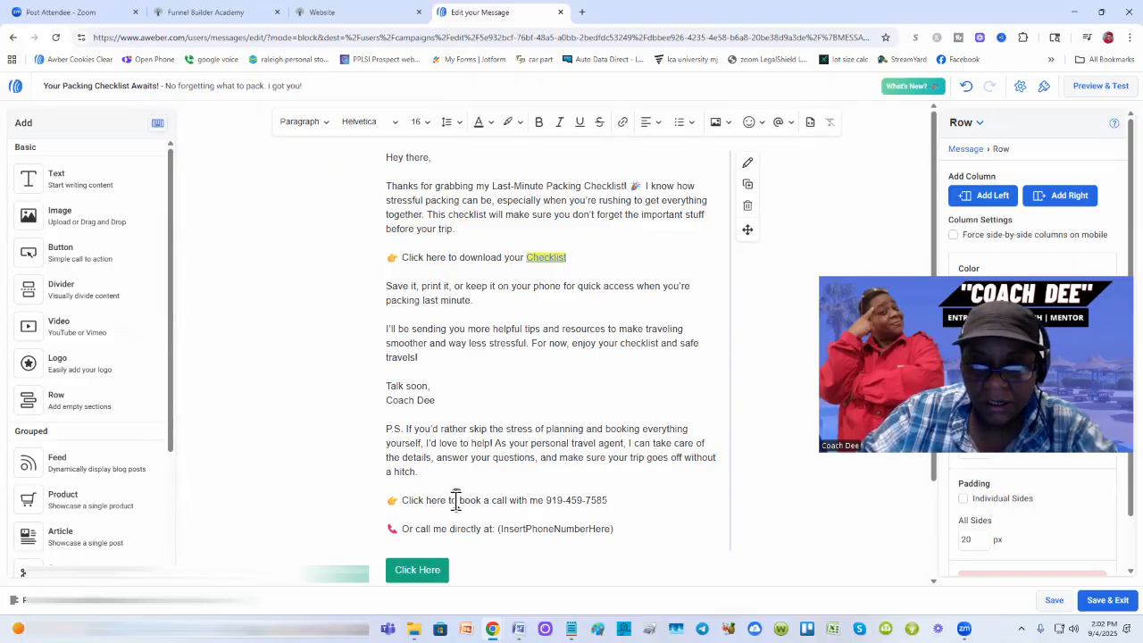
# Step: Try rewording the call line, then restore it to 'Click here to book a call with me'
pyautogui.moveTo(456, 501); pyautogui.dragTo(402, 501)
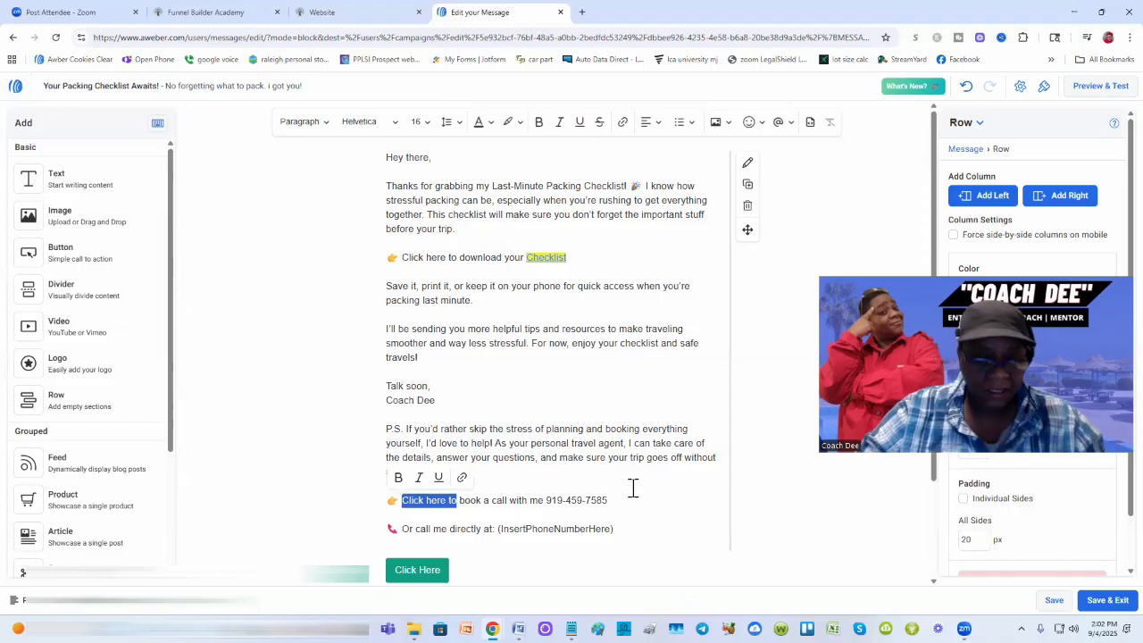
pyautogui.write('You can')
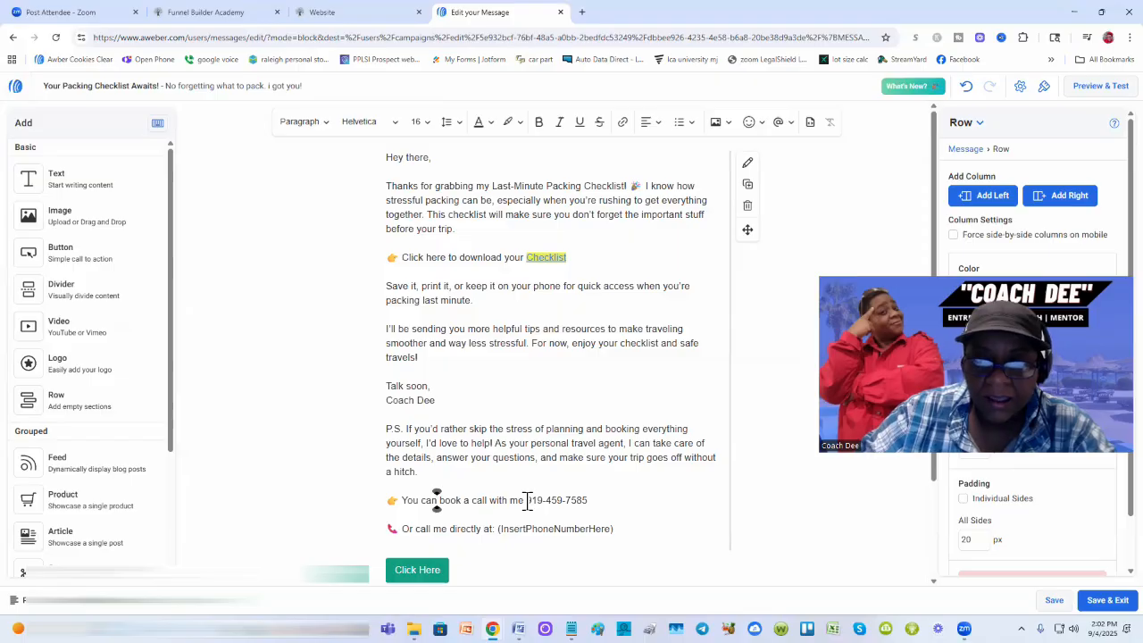
pyautogui.write('here')
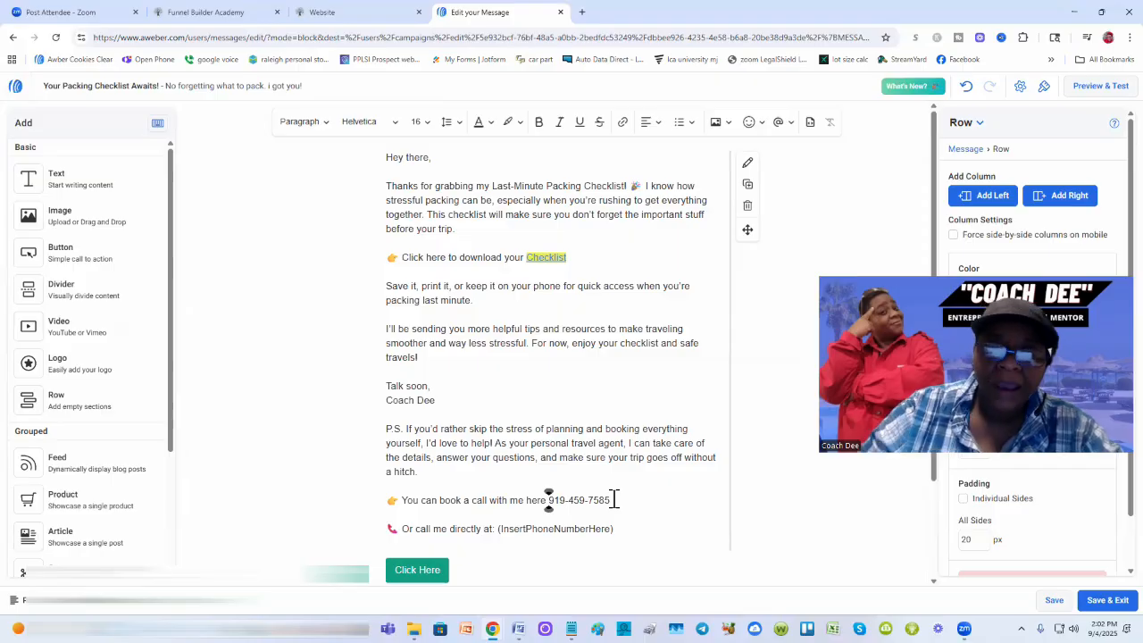
pyautogui.moveTo(614, 500); pyautogui.dragTo(399, 502)
pyautogui.write('C')
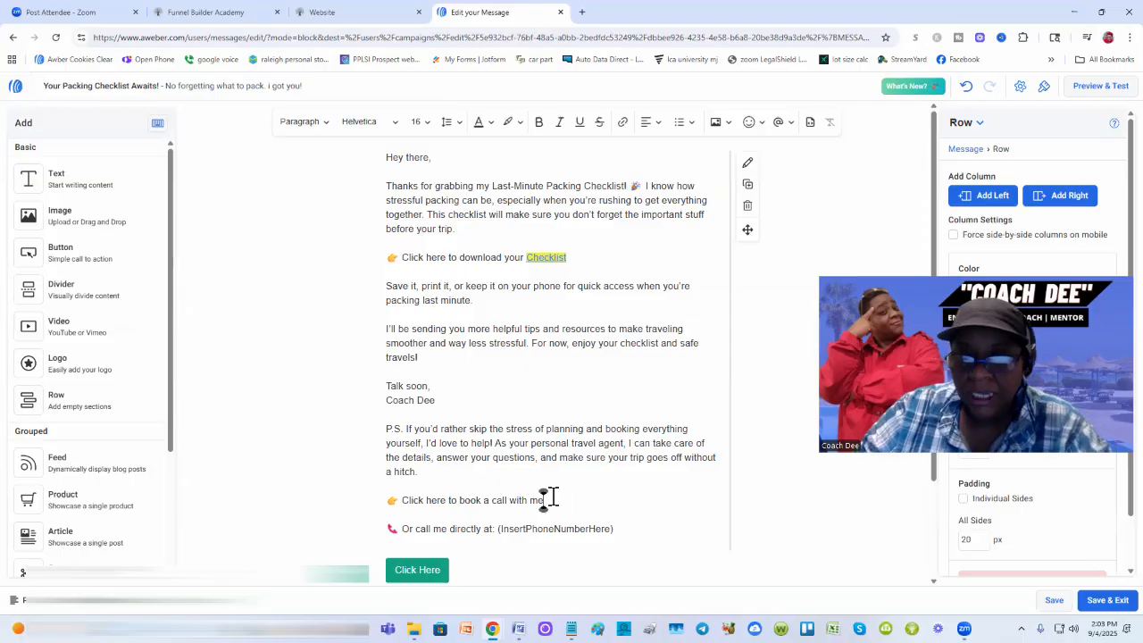
# Step: Try adding a link to the book-a-call line, then cancel and leave it unlinked
pyautogui.moveTo(546, 498); pyautogui.dragTo(403, 502)
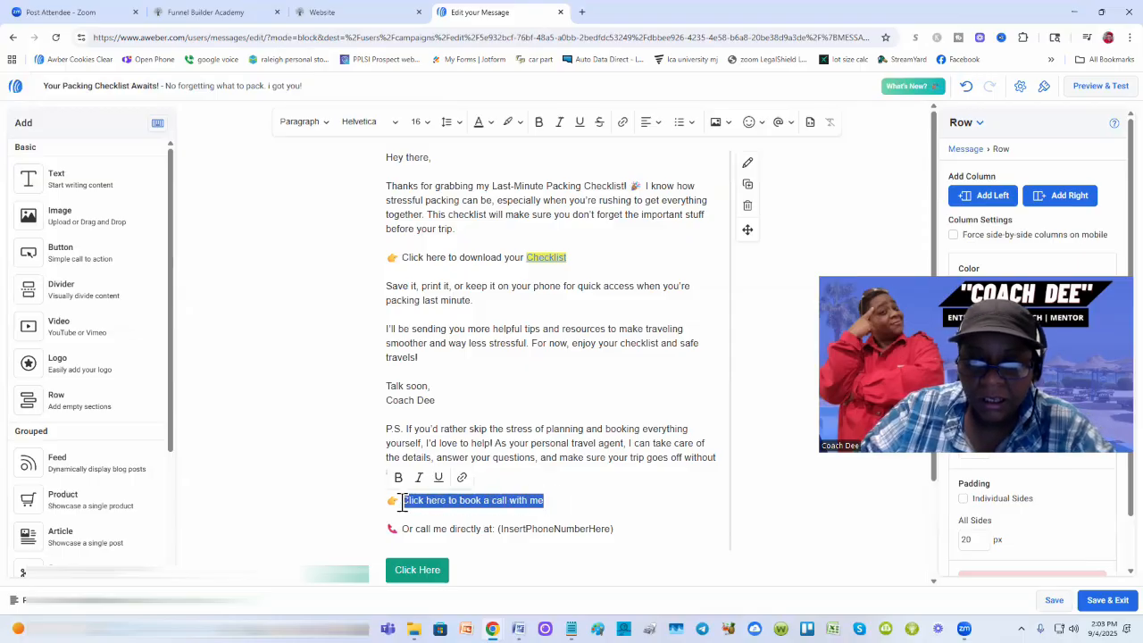
pyautogui.click(461, 479)
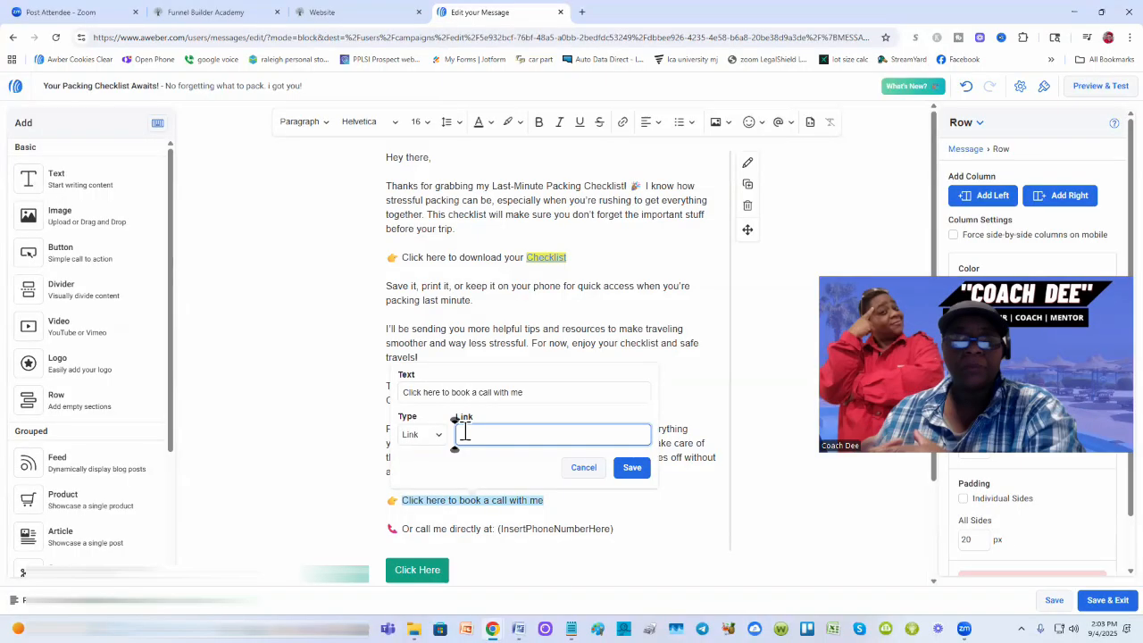
pyautogui.click(583, 468)
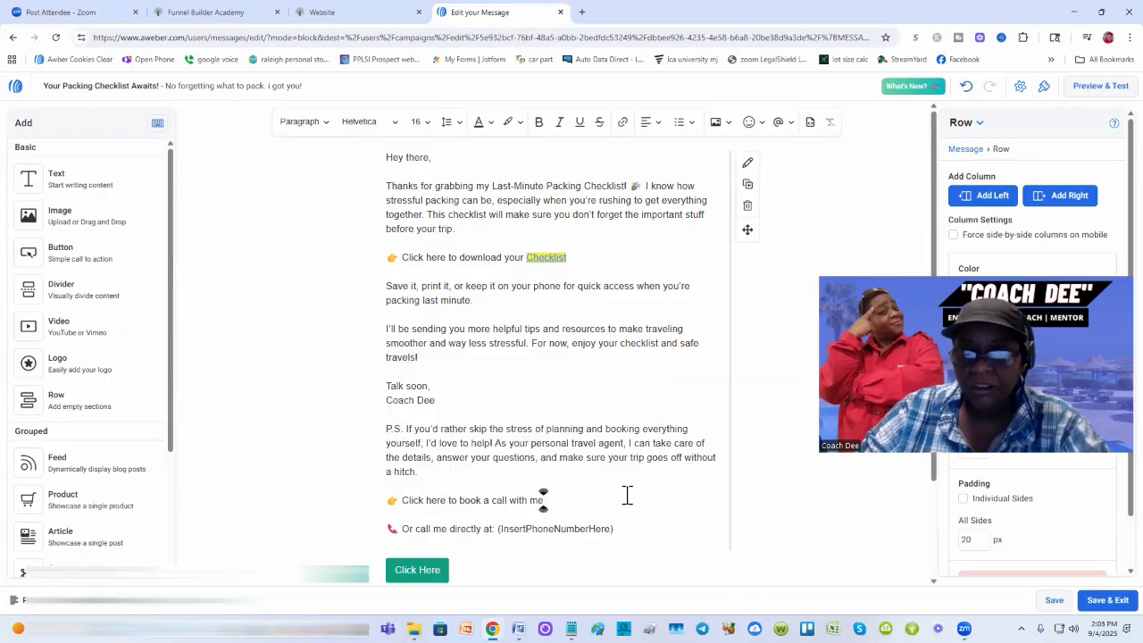
pyautogui.scroll(-1, 628, 495)
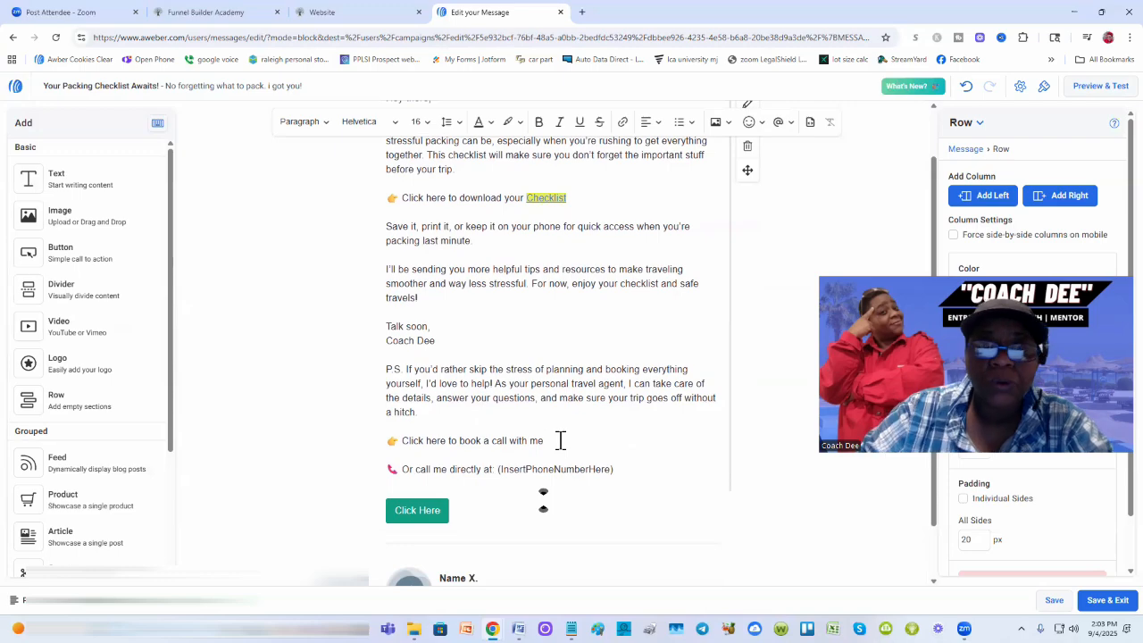
pyautogui.tripleClick(483, 444)
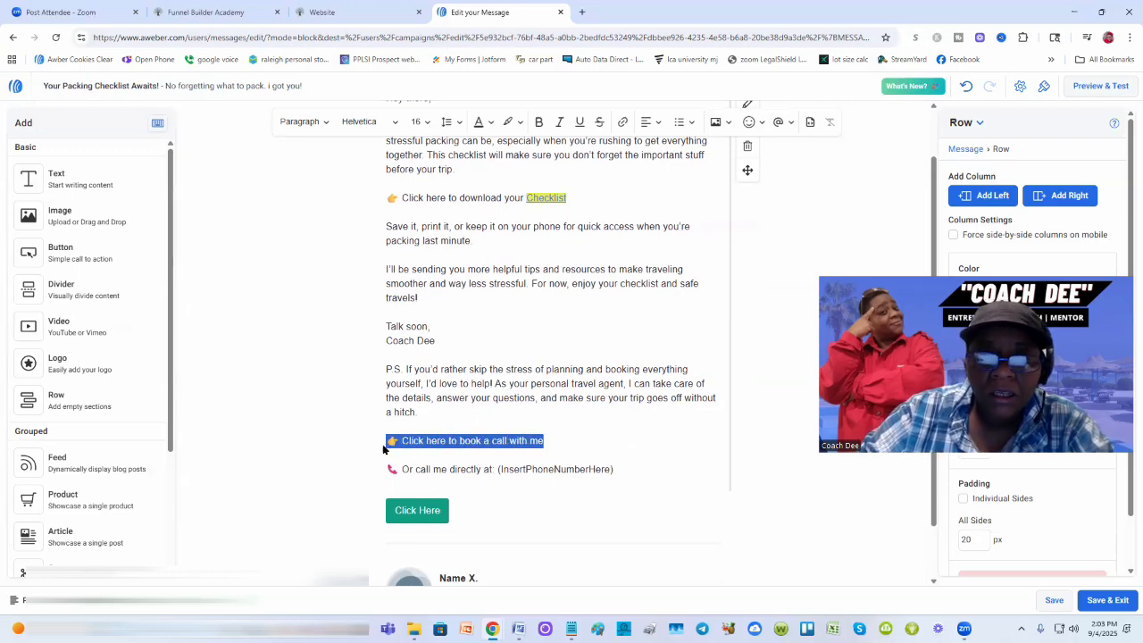
pyautogui.click(618, 439)
# Step: Paste the phone number over the (InsertPhoneNumberHere) placeholder in the call-me line
pyautogui.scroll(-1, 407, 461)
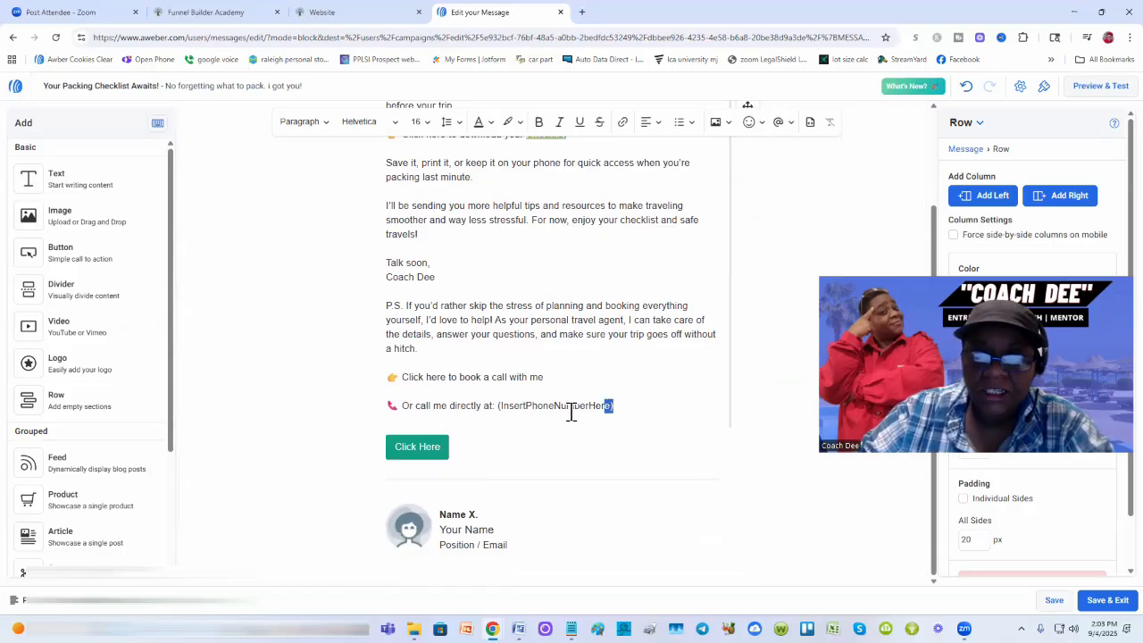
pyautogui.moveTo(572, 413); pyautogui.dragTo(498, 410)
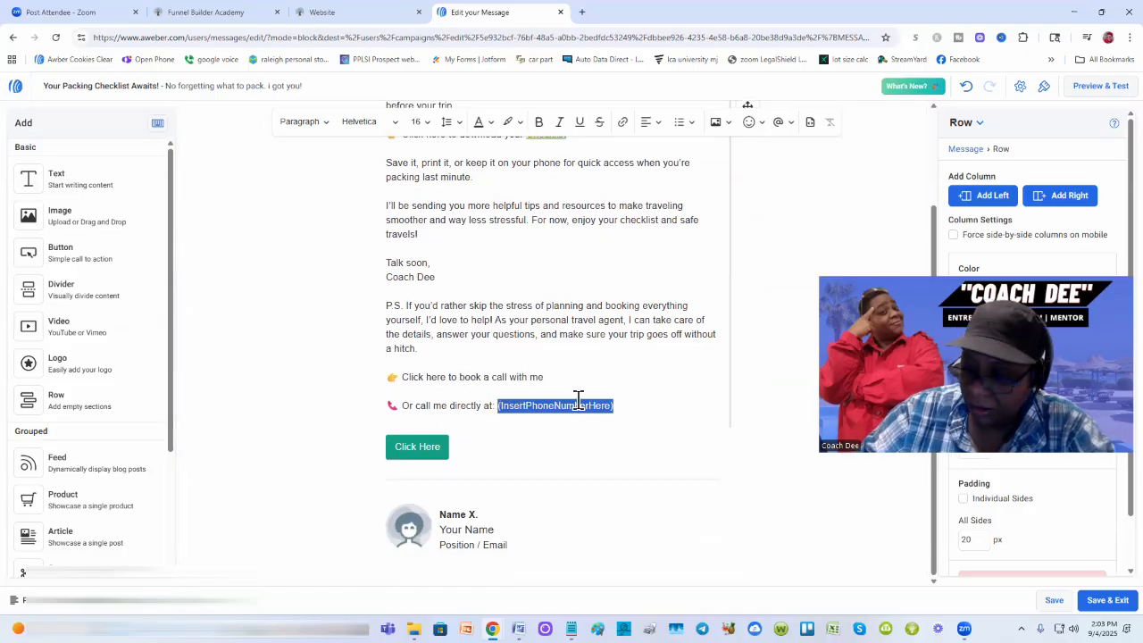
pyautogui.hotkey('ctrl', 'v')
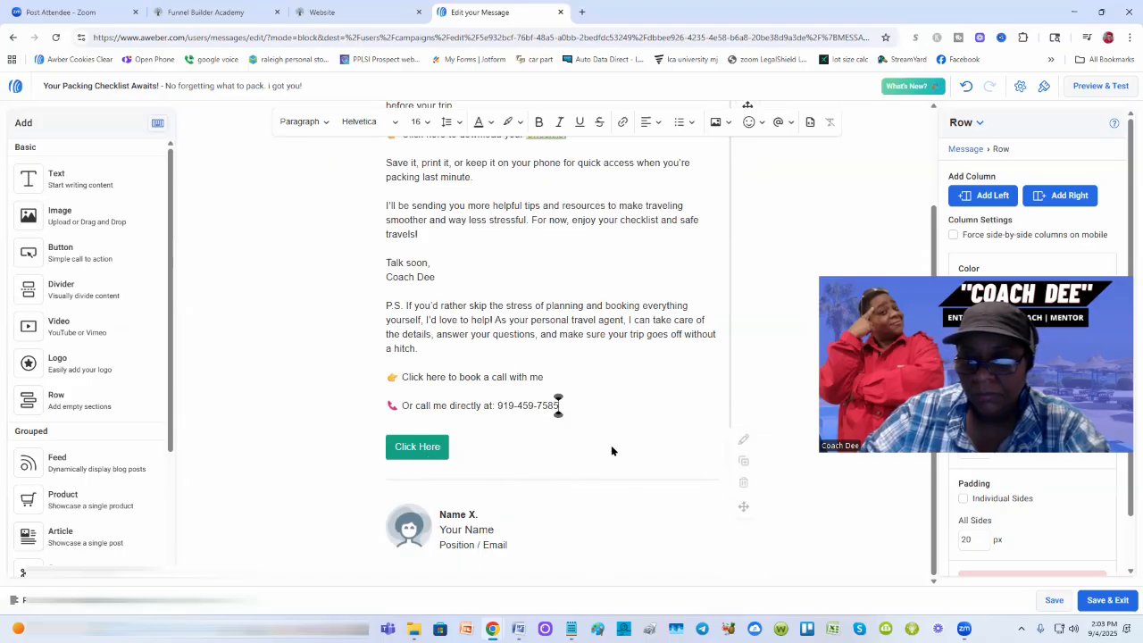
pyautogui.scroll(3, 597, 304)
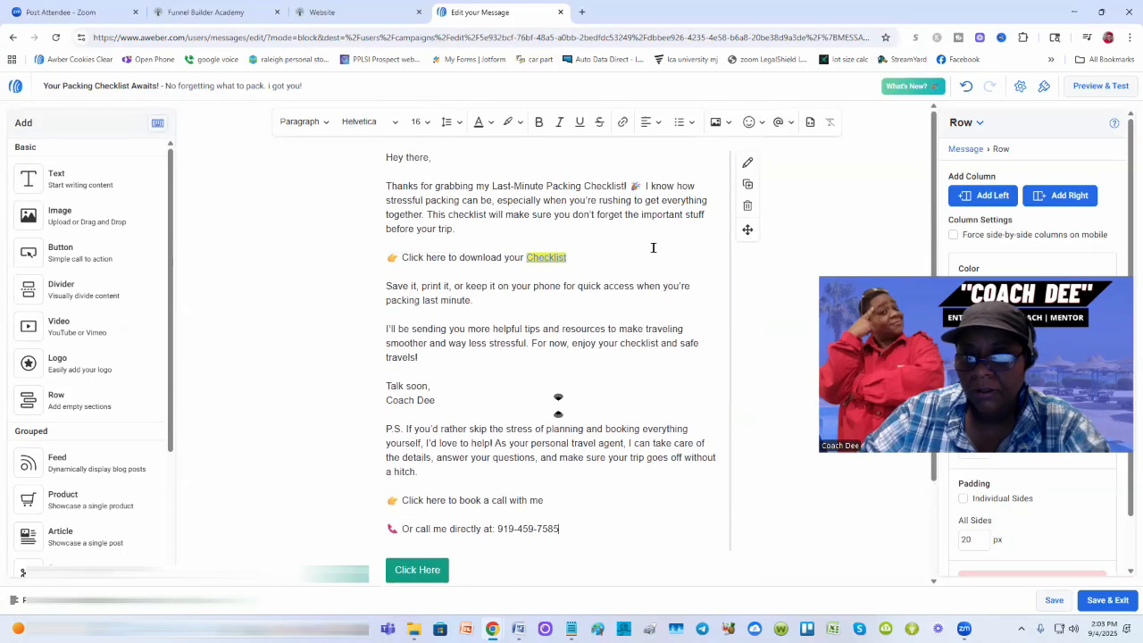
# Step: Delete the Click Here button block and the Name X. signature block at the email's end
pyautogui.scroll(-3, 561, 457)
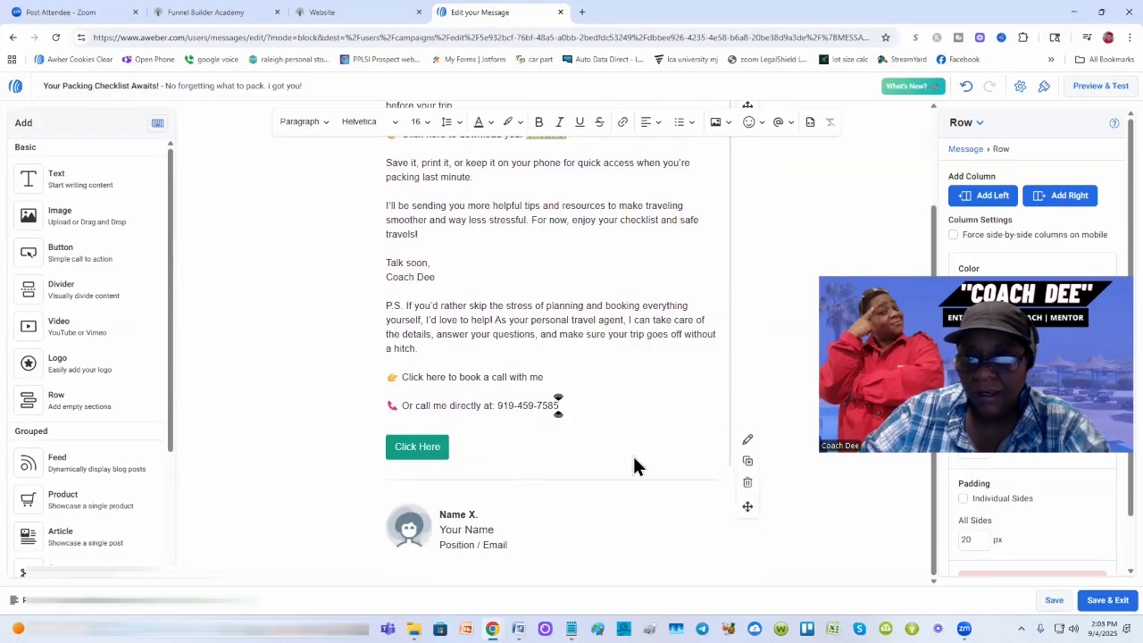
pyautogui.click(747, 484)
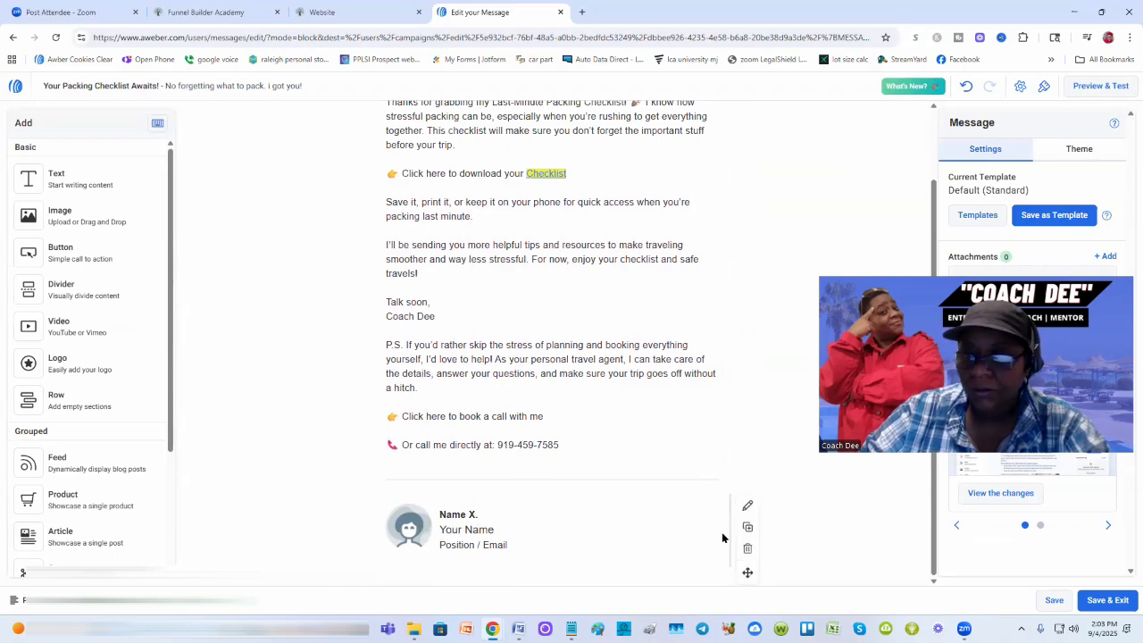
pyautogui.click(748, 551)
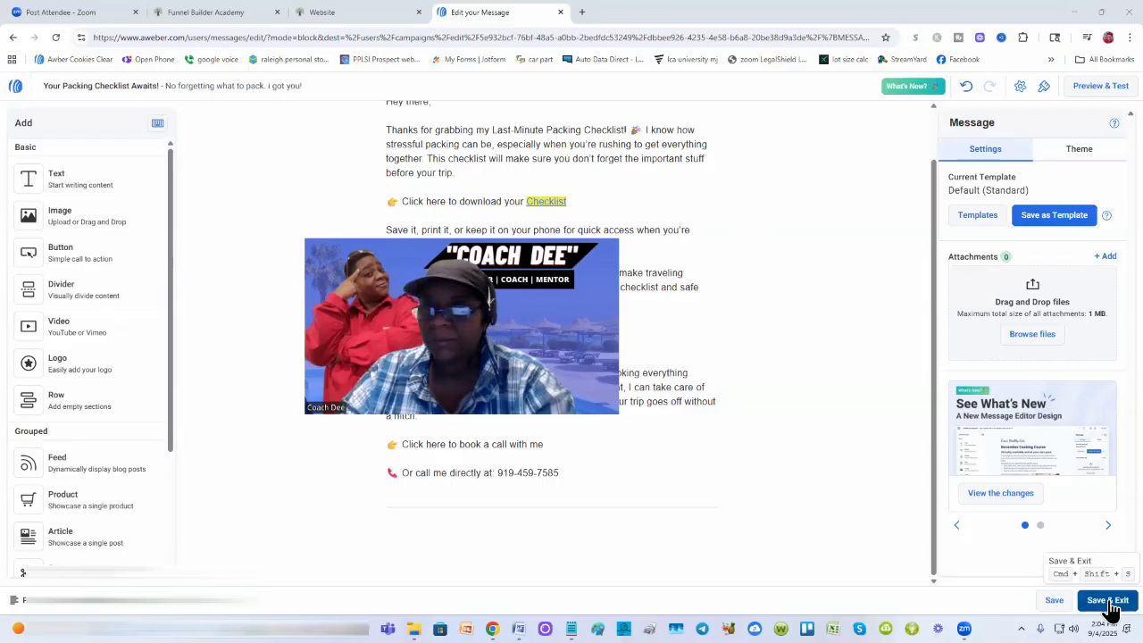
# Step: Open Preview & Test for the checklist email and scroll through it in Mobile preview
pyautogui.click(1101, 86)
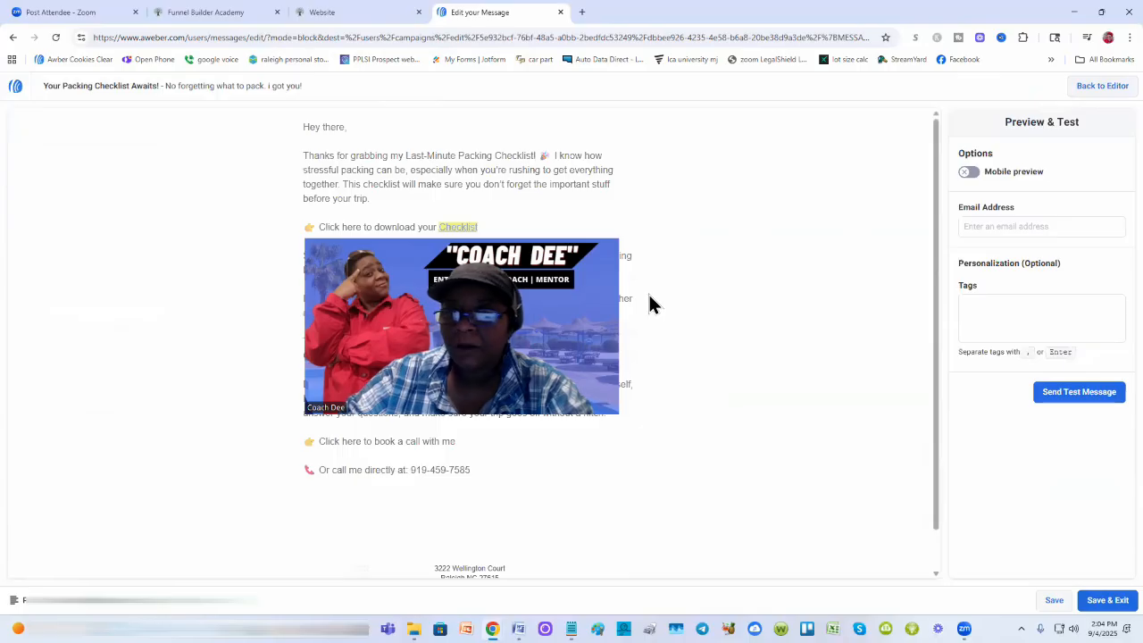
pyautogui.click(1008, 225)
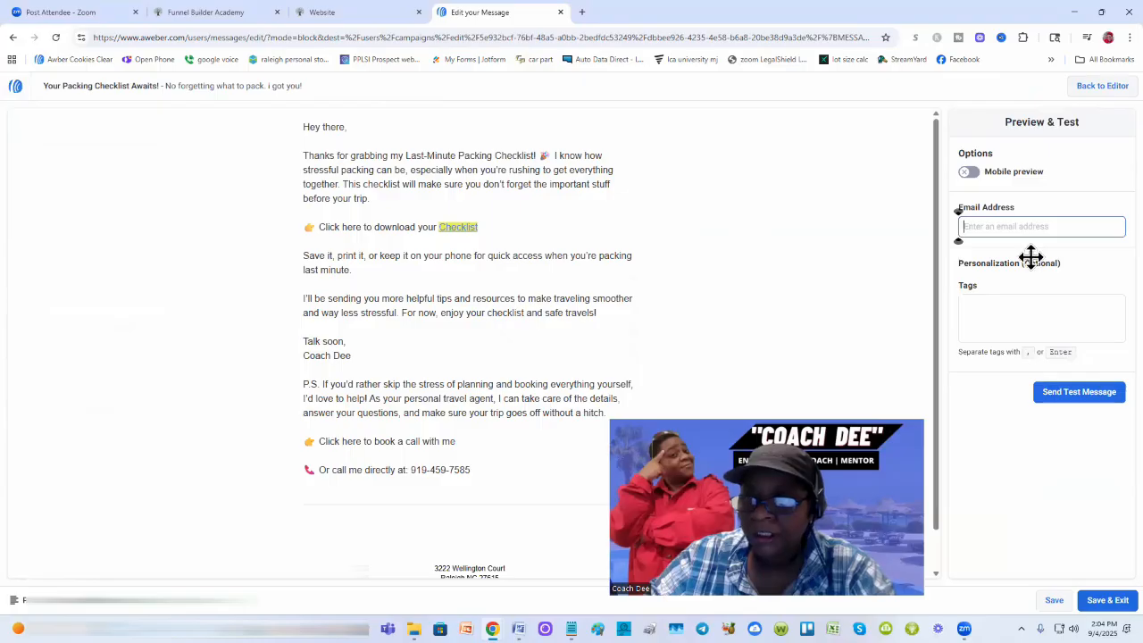
pyautogui.moveTo(1031, 257); pyautogui.dragTo(1070, 400)
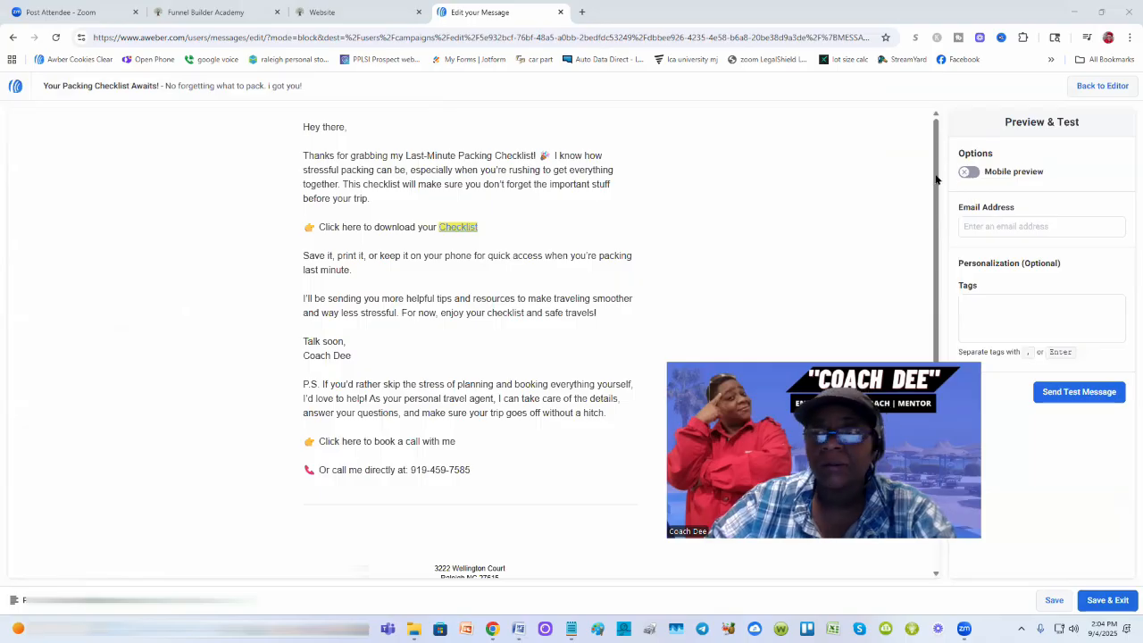
pyautogui.click(968, 173)
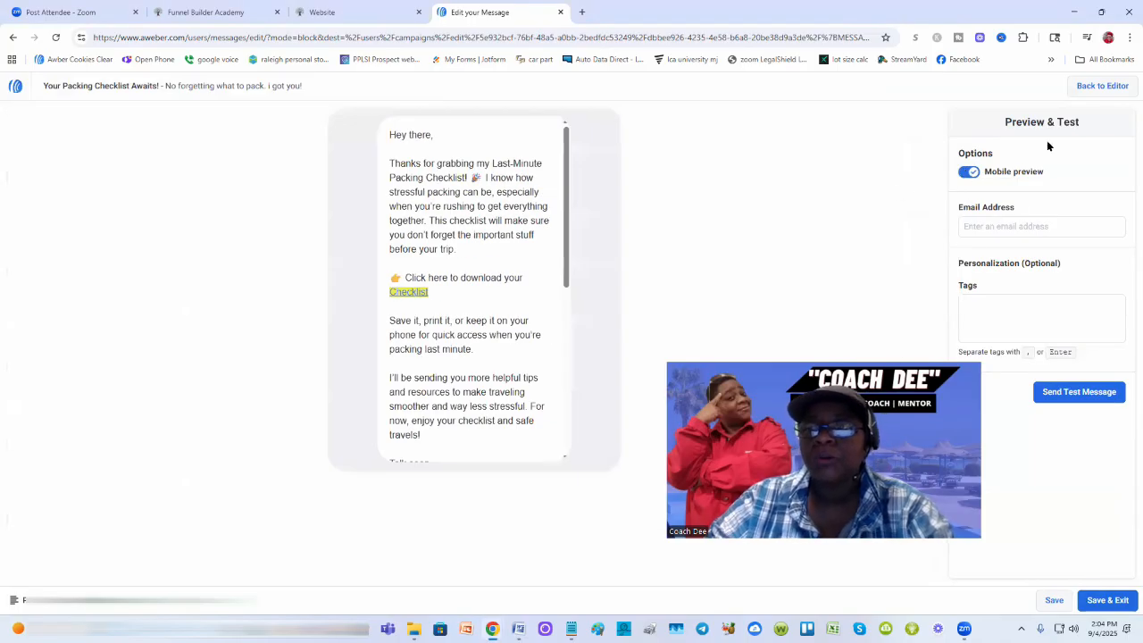
pyautogui.scroll(-10, 456, 225)
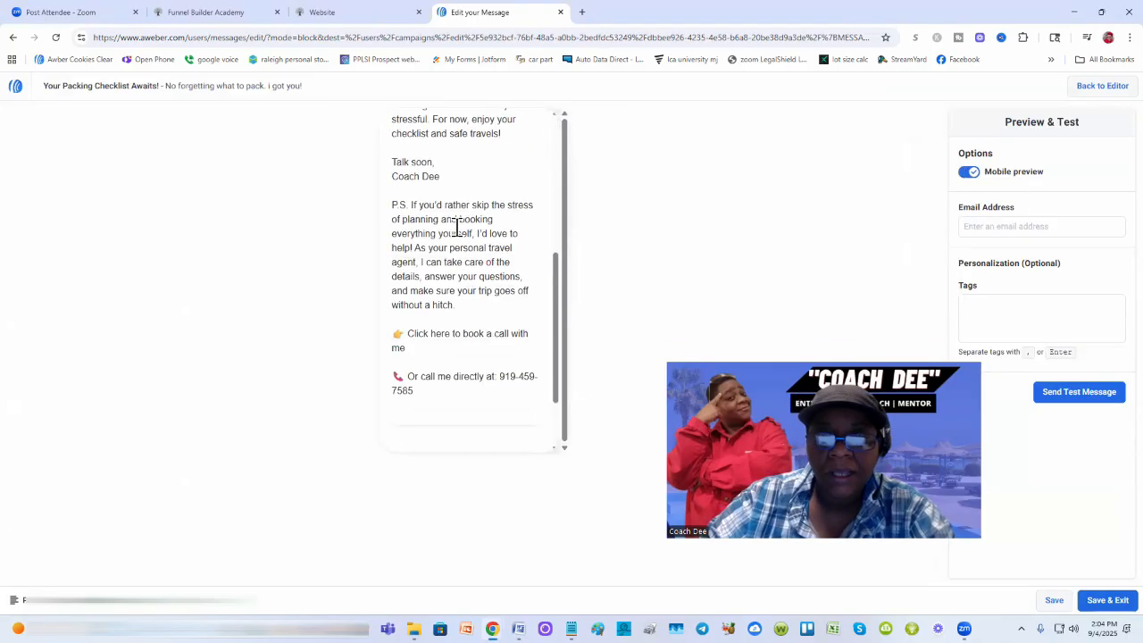
pyautogui.scroll(5, 456, 229)
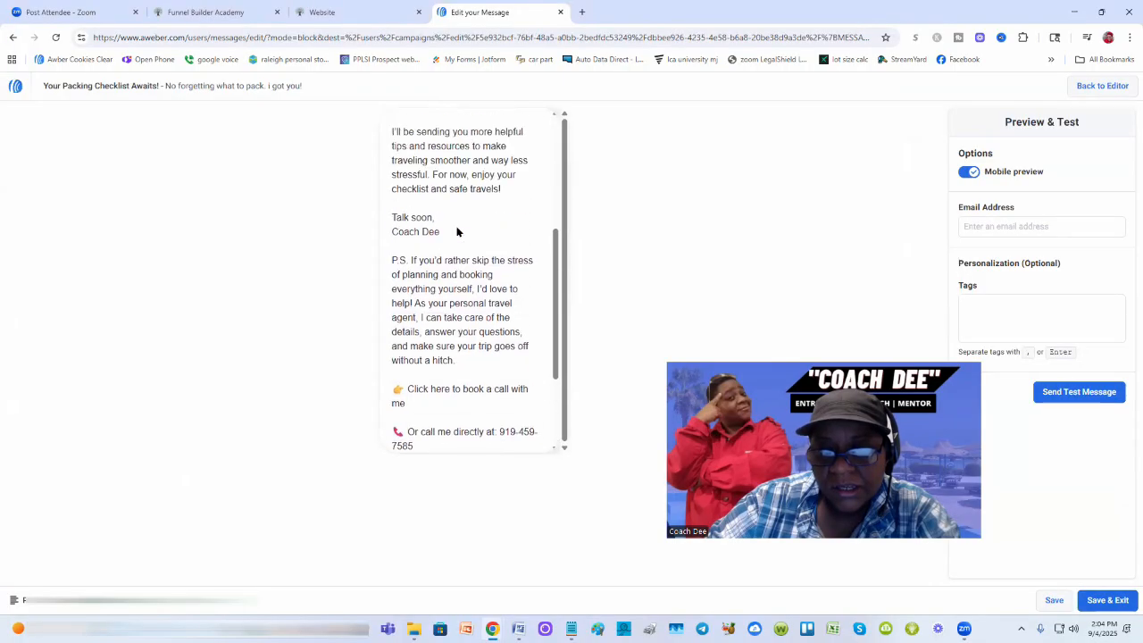
pyautogui.scroll(1, 457, 231)
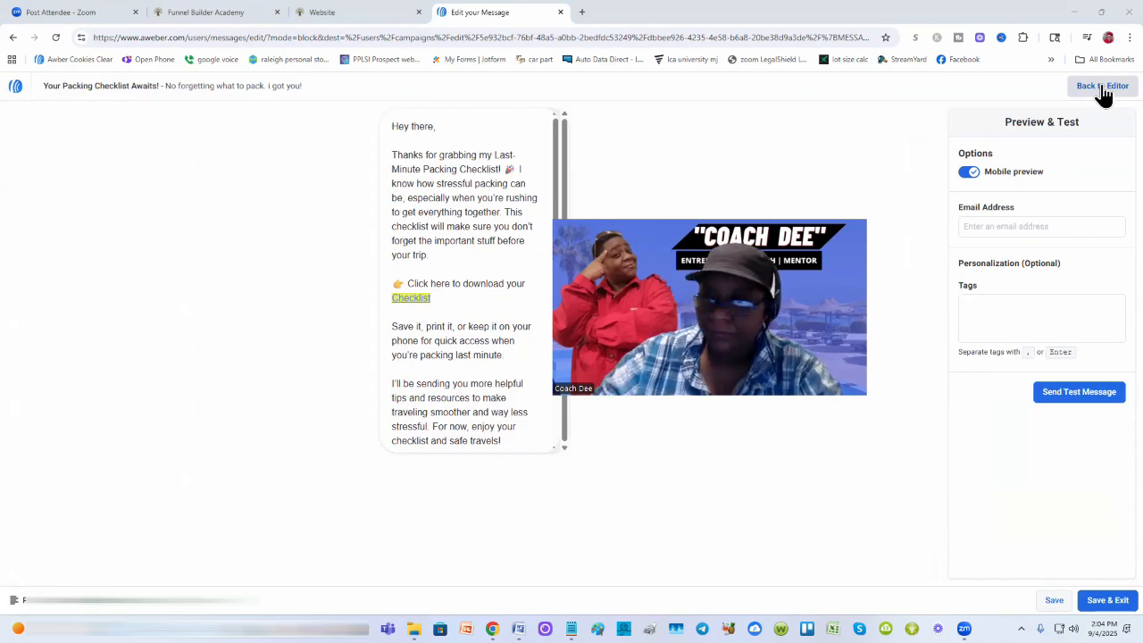
# Step: Save the email, publish the workflow so it's on, and reopen Untitled Workflow from the list
pyautogui.click(1102, 604)
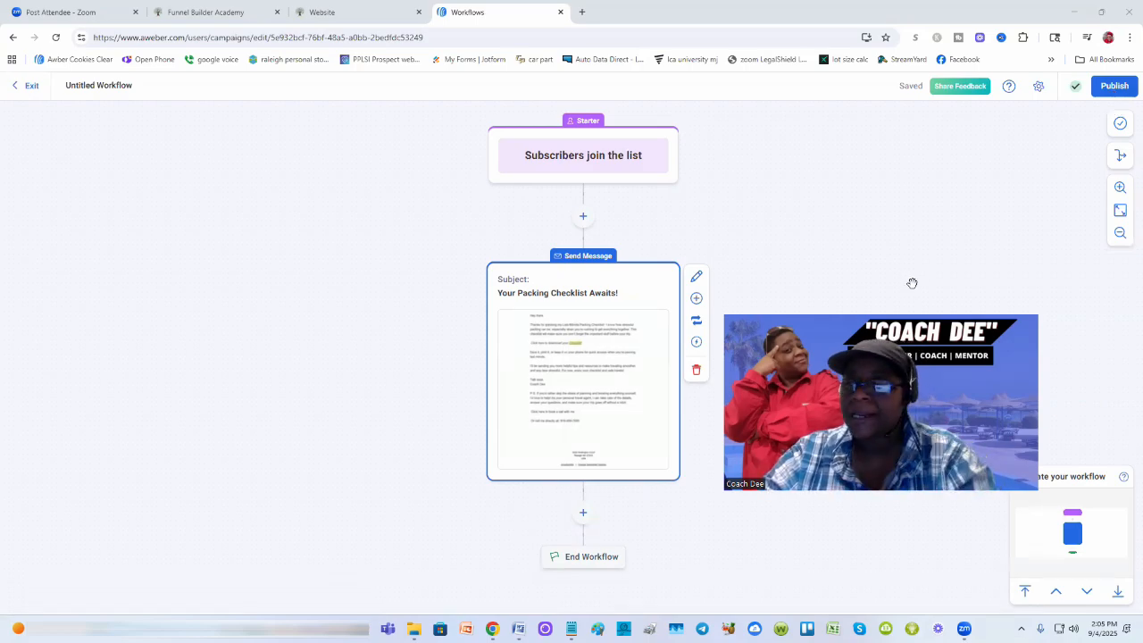
pyautogui.click(1114, 89)
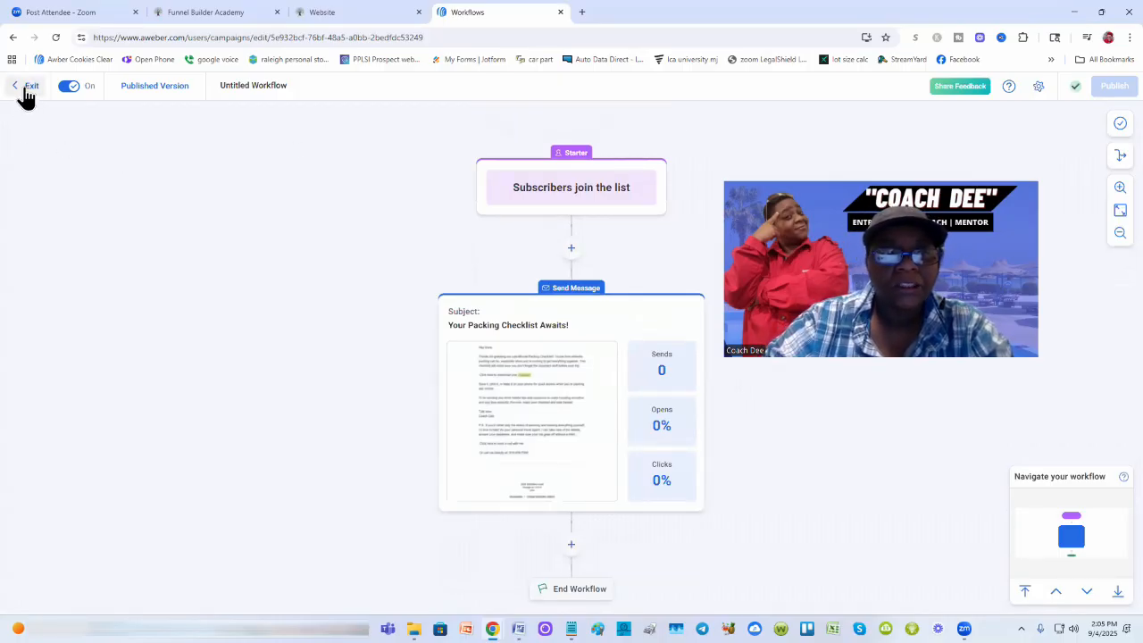
pyautogui.click(26, 87)
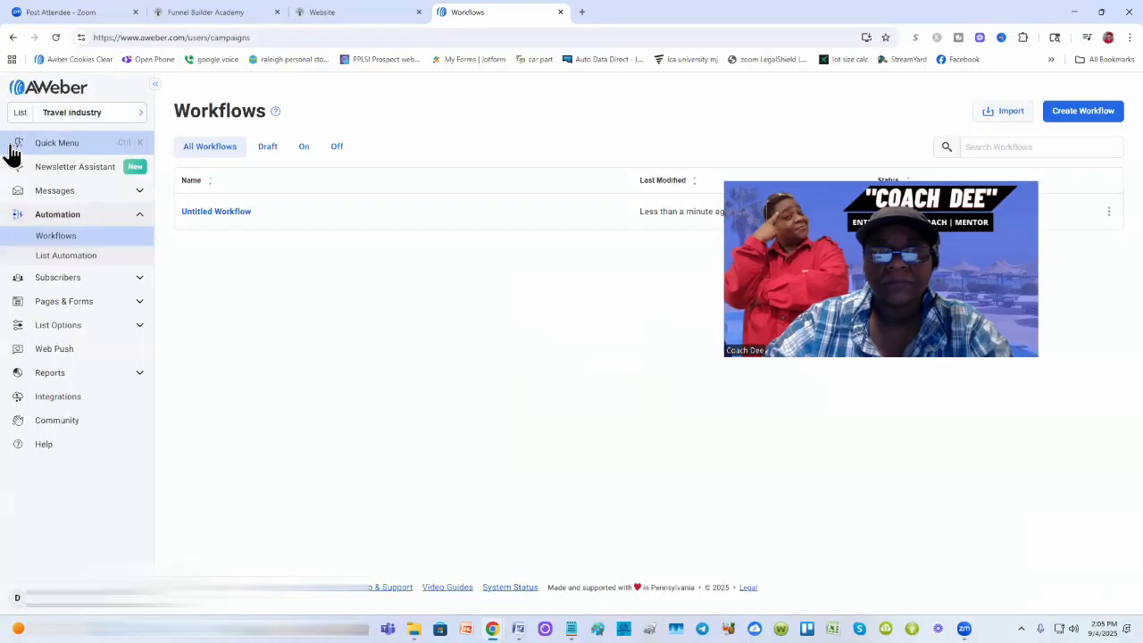
pyautogui.moveTo(844, 278); pyautogui.dragTo(817, 472)
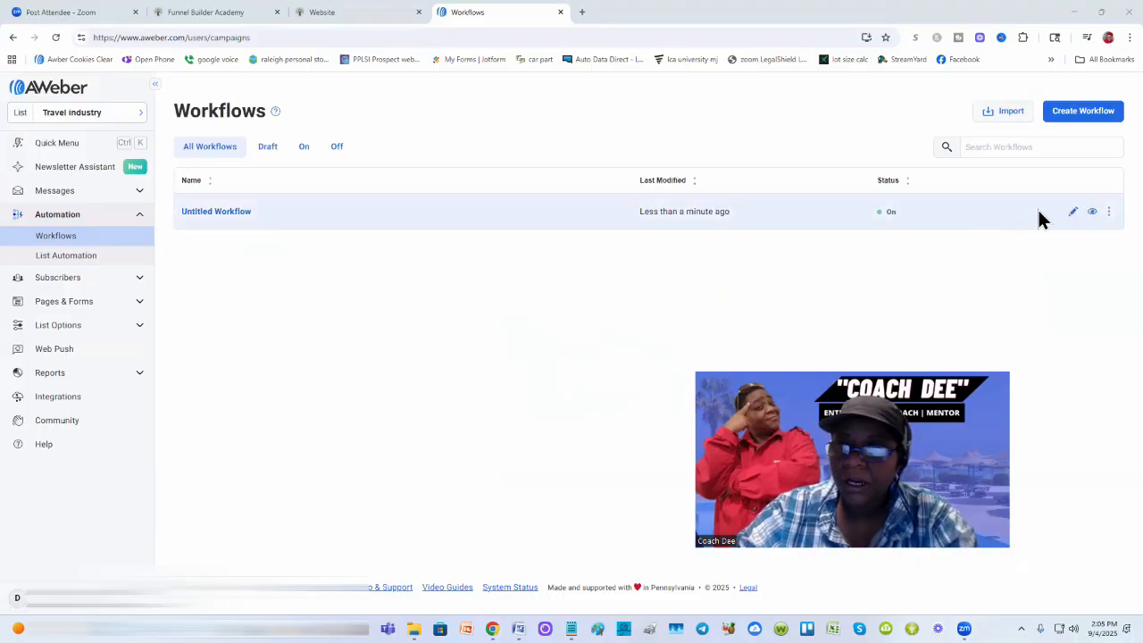
pyautogui.click(1073, 212)
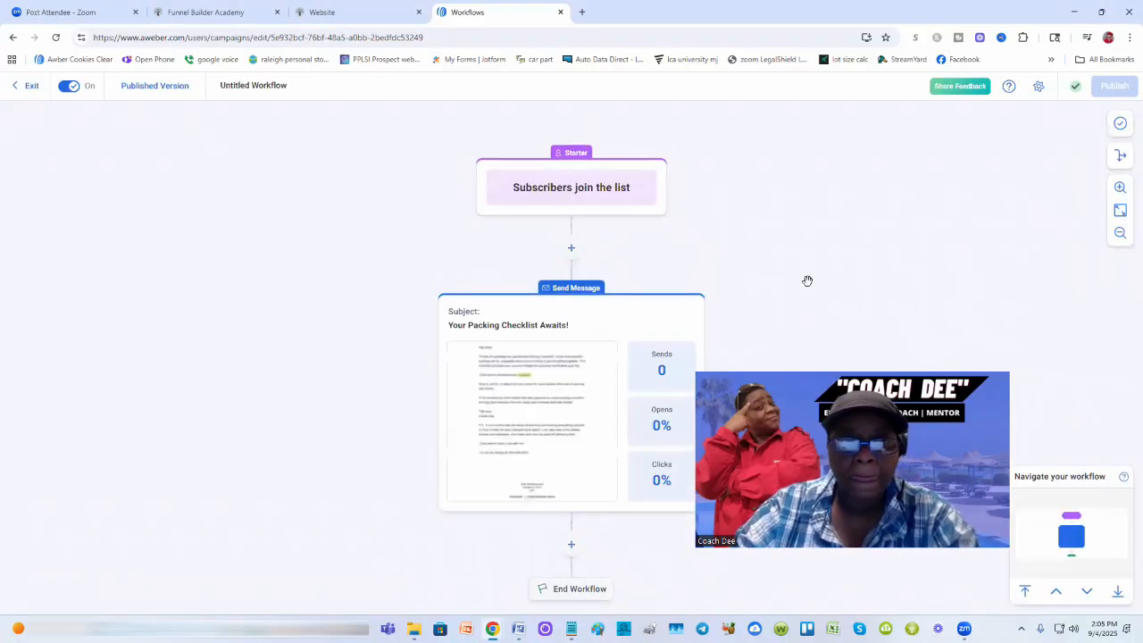
# Step: Change the workflow name from Untitled Workflow to 'Travel Checklist'
pyautogui.click(290, 88)
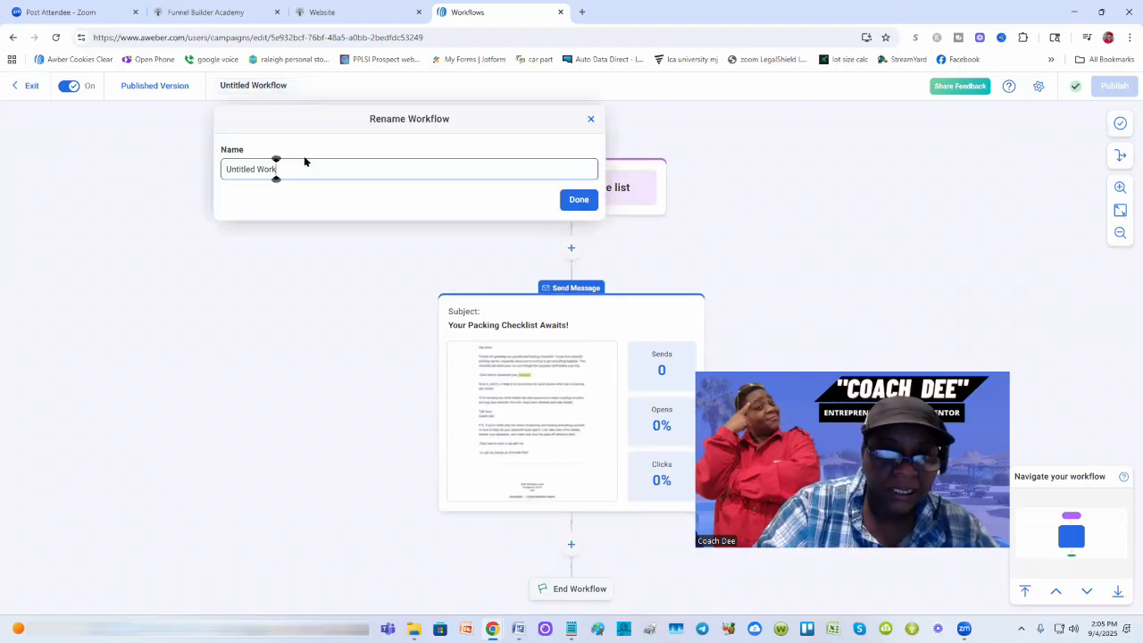
pyautogui.press('BackSpace')
pyautogui.press('BackSpace')
pyautogui.press('BackSpace')
pyautogui.press('BackSpace')
pyautogui.press('BackSpace')
pyautogui.press('BackSpace')
pyautogui.press('BackSpace')
pyautogui.press('BackSpace')
pyautogui.press('BackSpace')
pyautogui.press('BackSpace')
pyautogui.press('BackSpace')
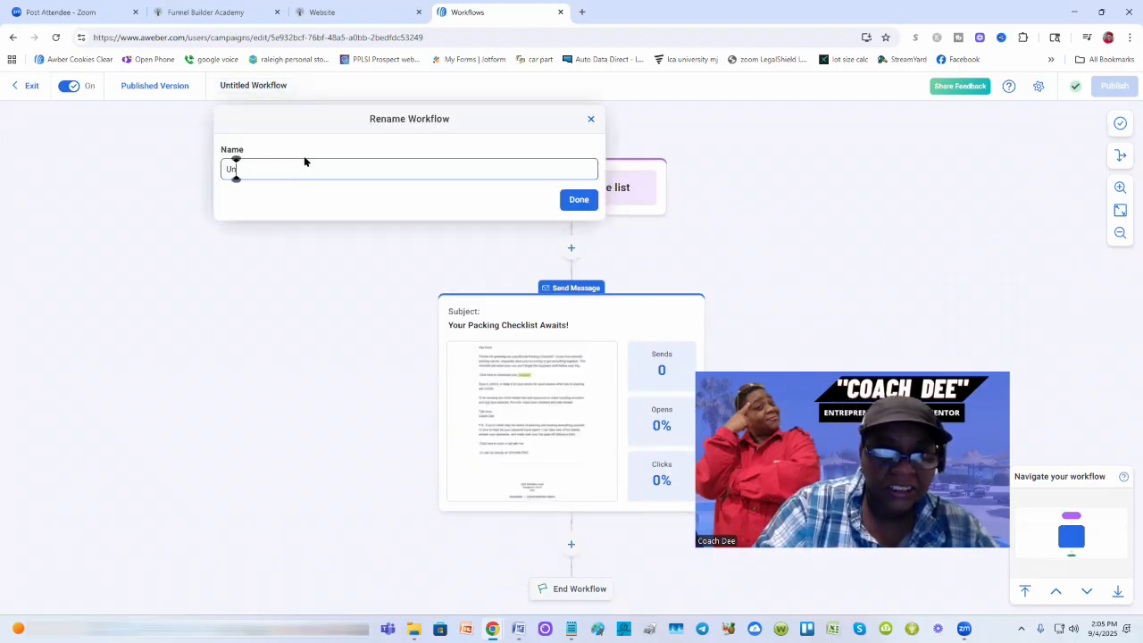
pyautogui.press('BackSpace')
pyautogui.press('BackSpace')
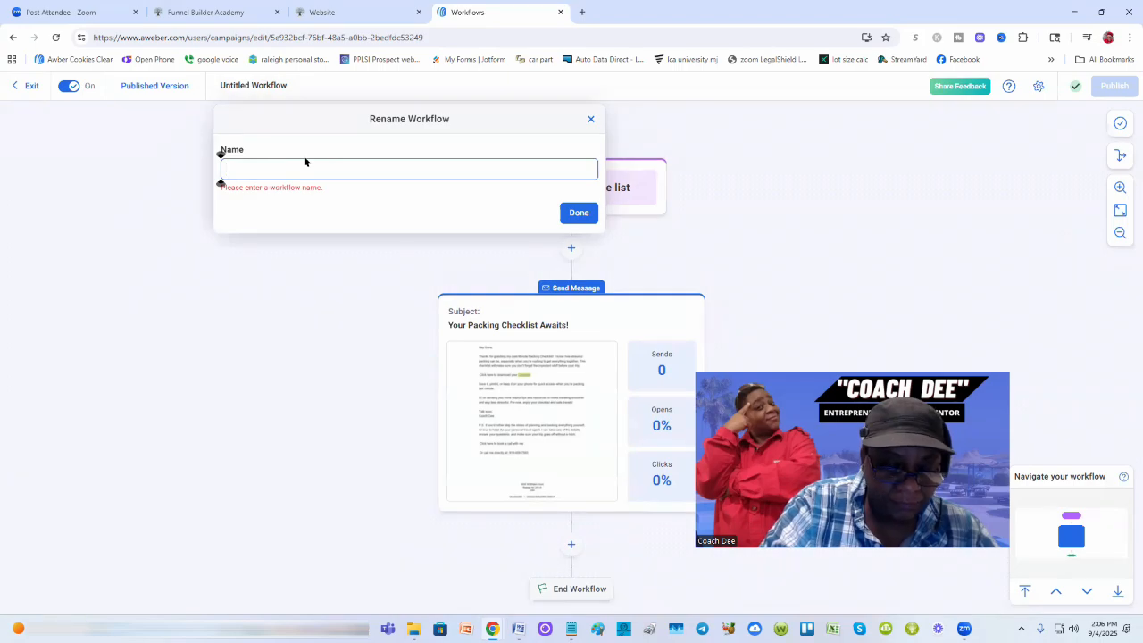
pyautogui.write('Travel')
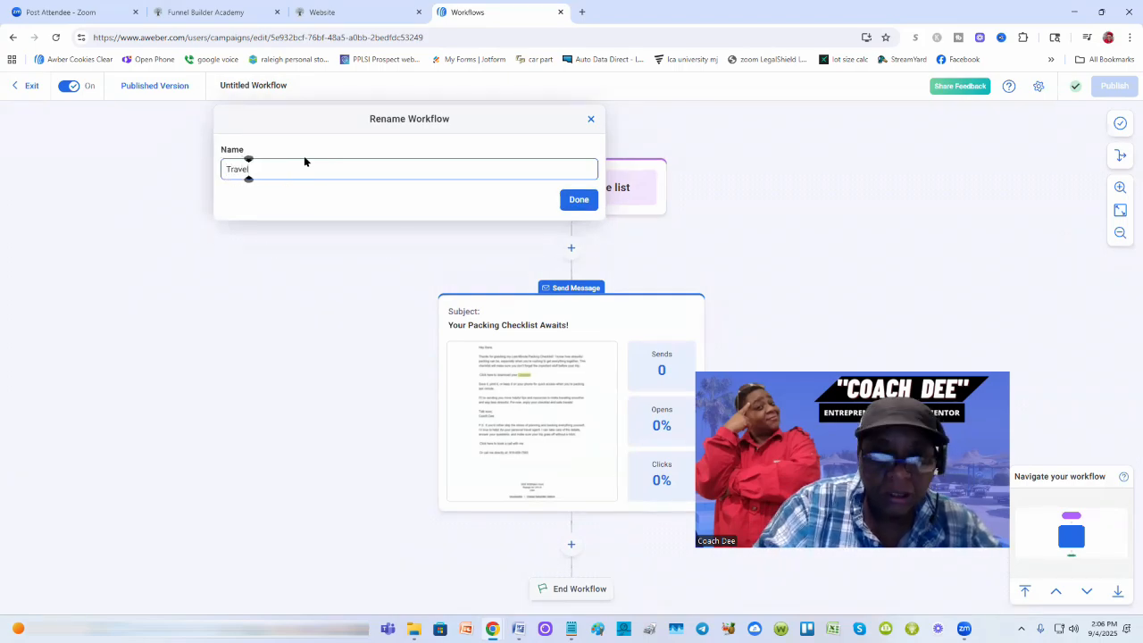
pyautogui.press('BackSpace')
pyautogui.write('l C')
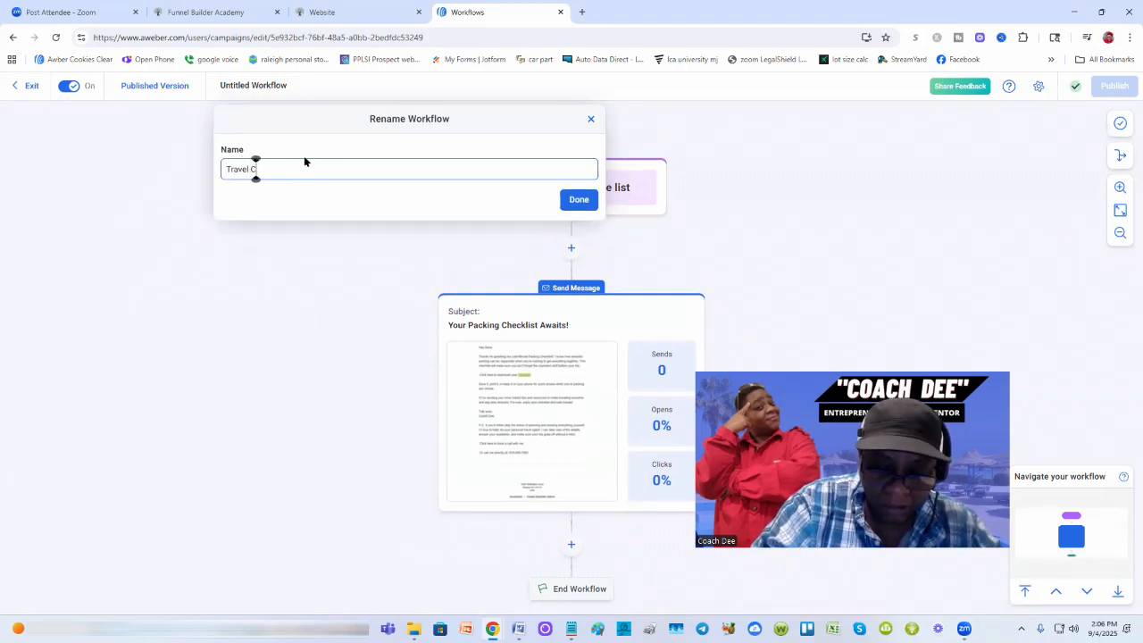
pyautogui.write('hecklist')
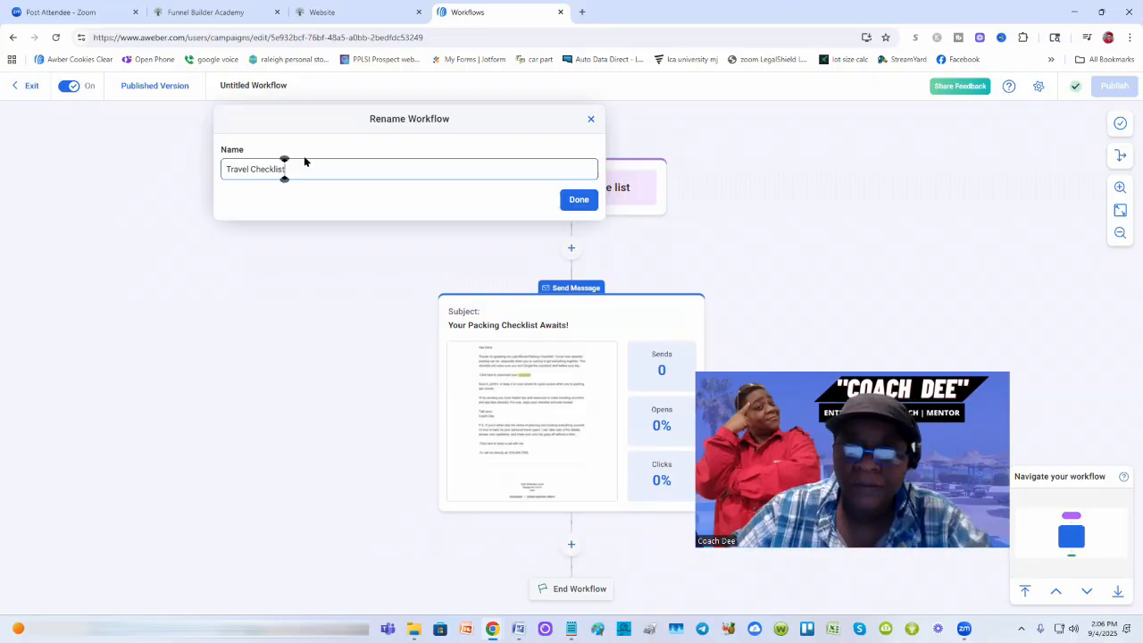
pyautogui.click(580, 201)
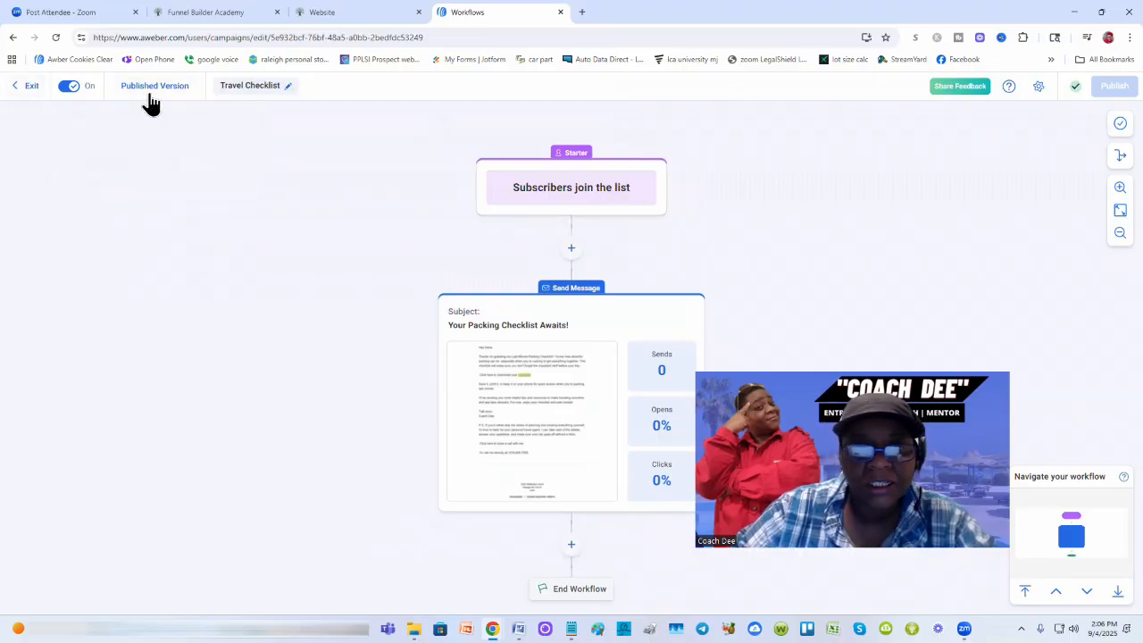
# Step: Exit to the Workflows list showing Travel Checklist as On, then go to the Funnel Builder Academy page
pyautogui.click(24, 91)
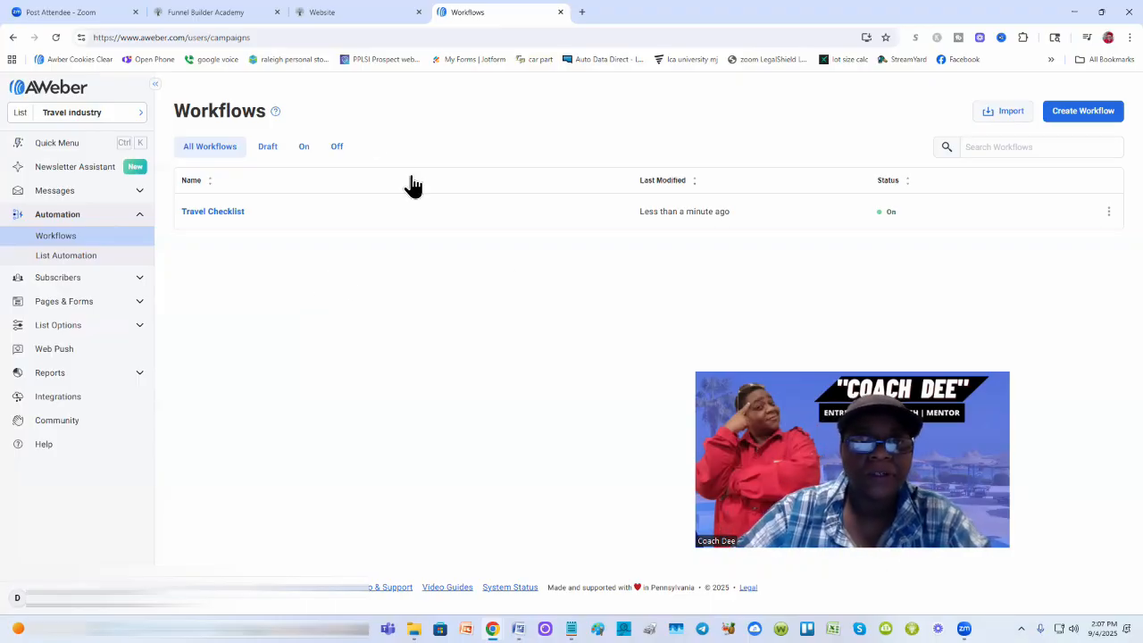
pyautogui.click(205, 9)
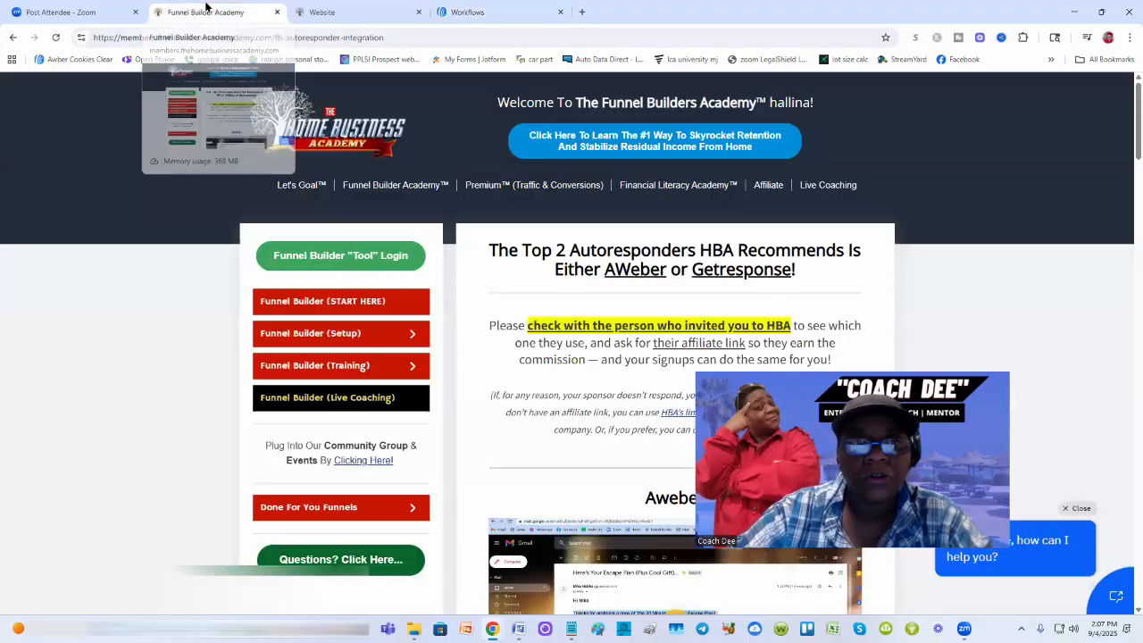
# Step: On the Last Minute Packing opt-in page, select the signup form and open its settings
pyautogui.click(329, 9)
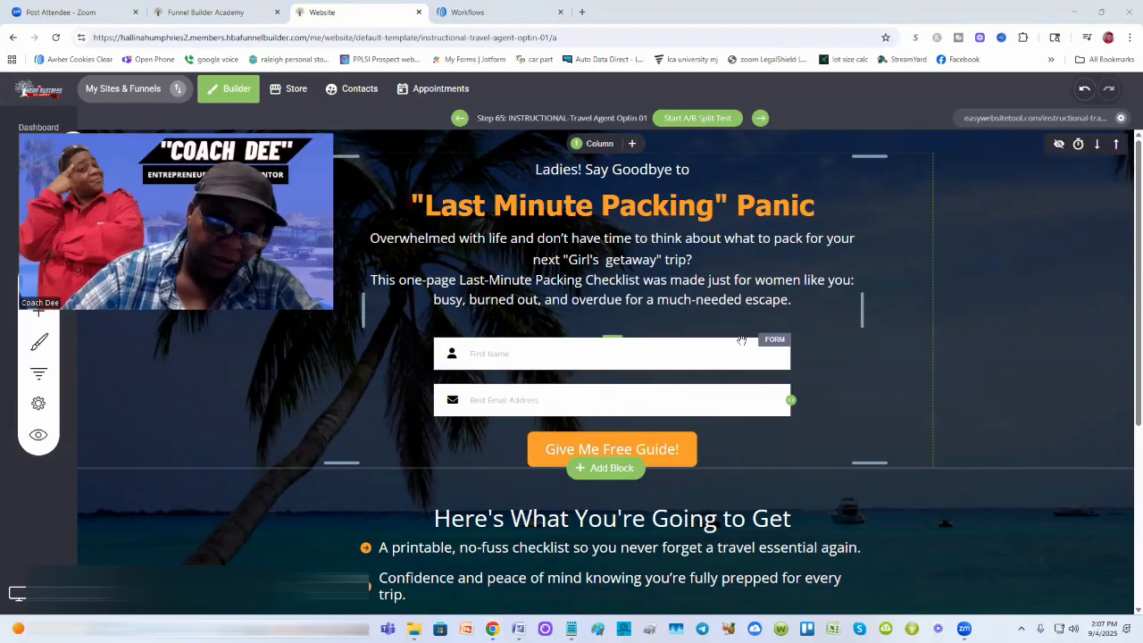
pyautogui.click(714, 366)
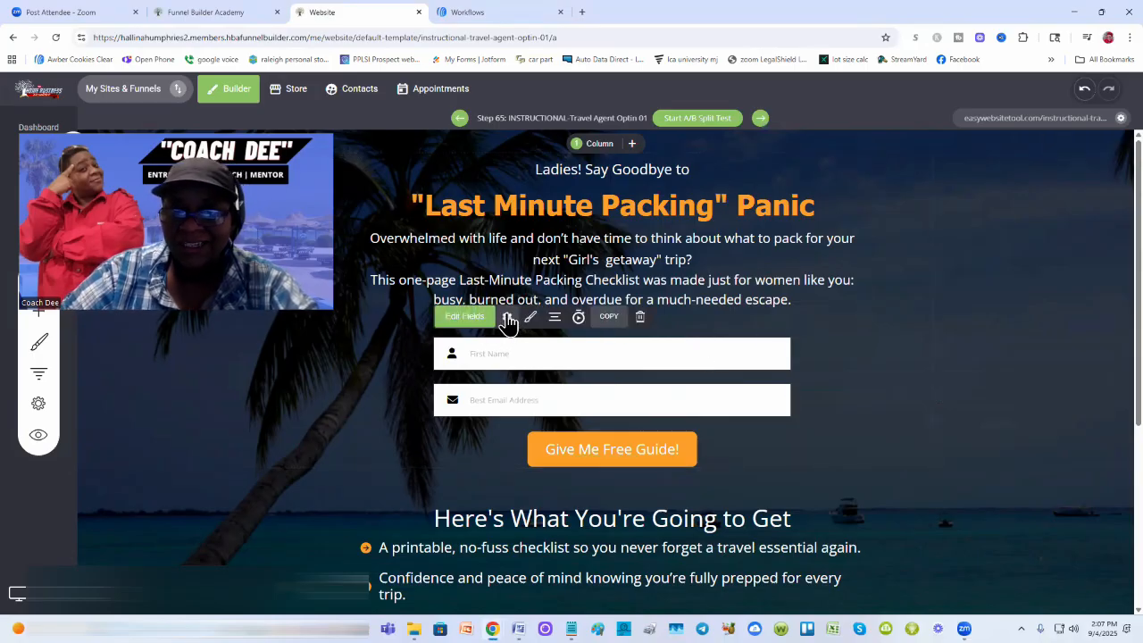
pyautogui.click(508, 320)
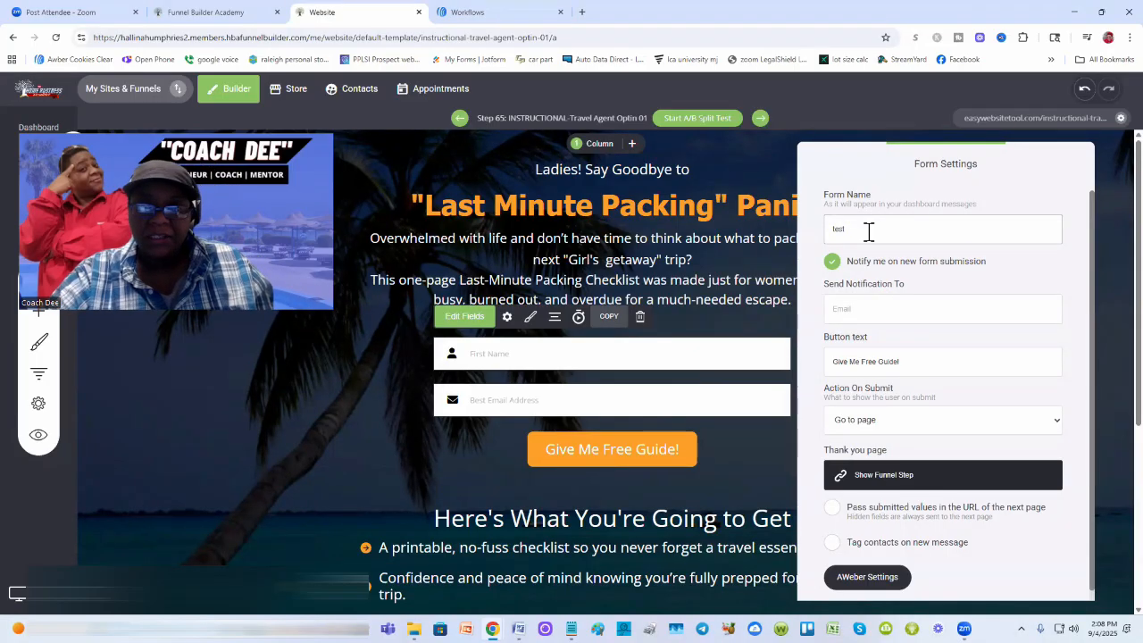
# Step: Rename the form 'Travel checklist' and paste the notification e-mail into Send Notification To
pyautogui.doubleClick(868, 232)
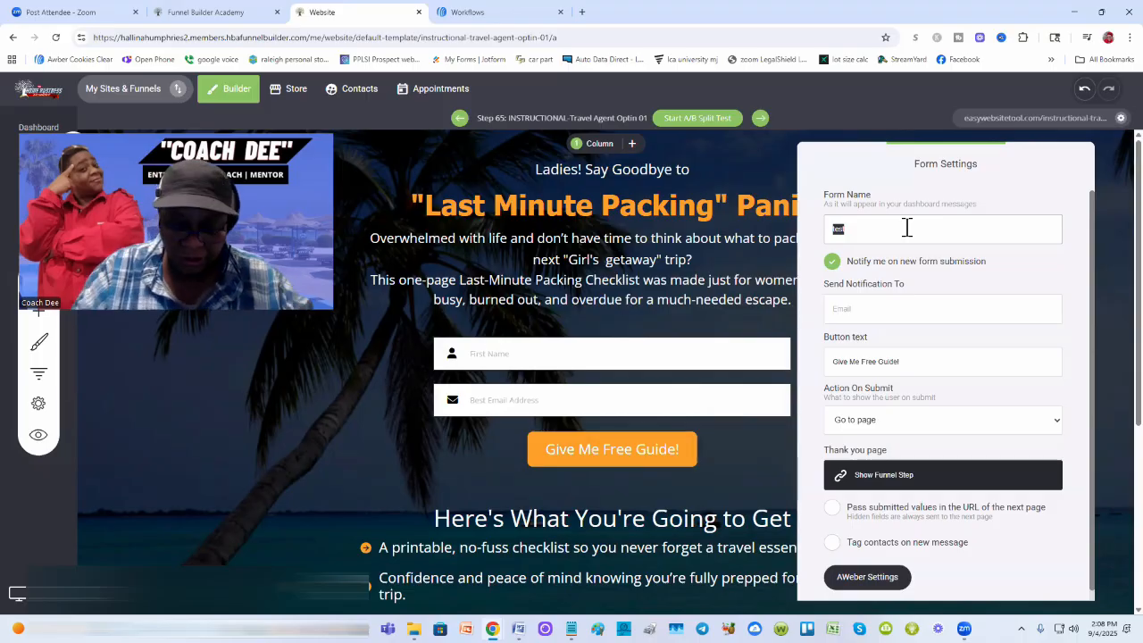
pyautogui.write('Travel c')
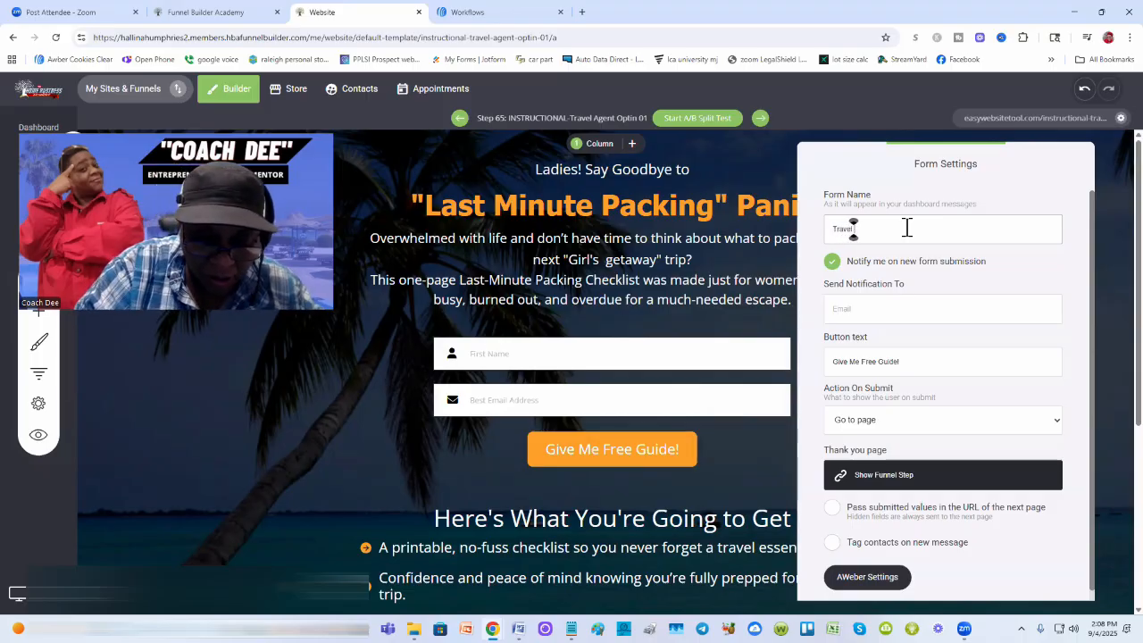
pyautogui.write('hecklist')
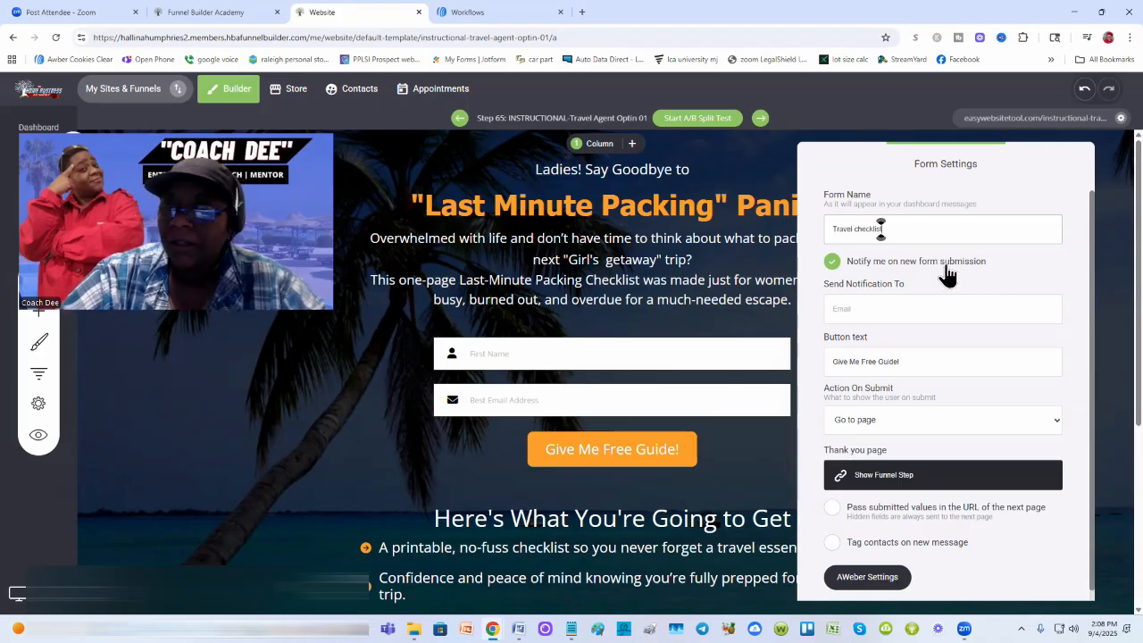
pyautogui.click(878, 306)
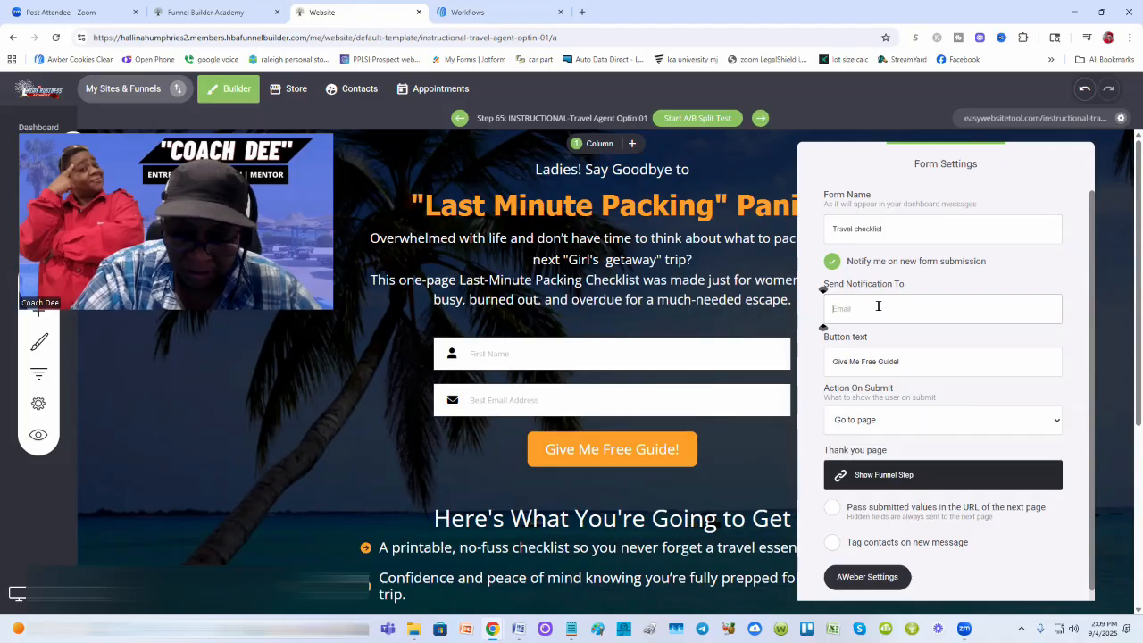
pyautogui.hotkey('ctrl', 'v')
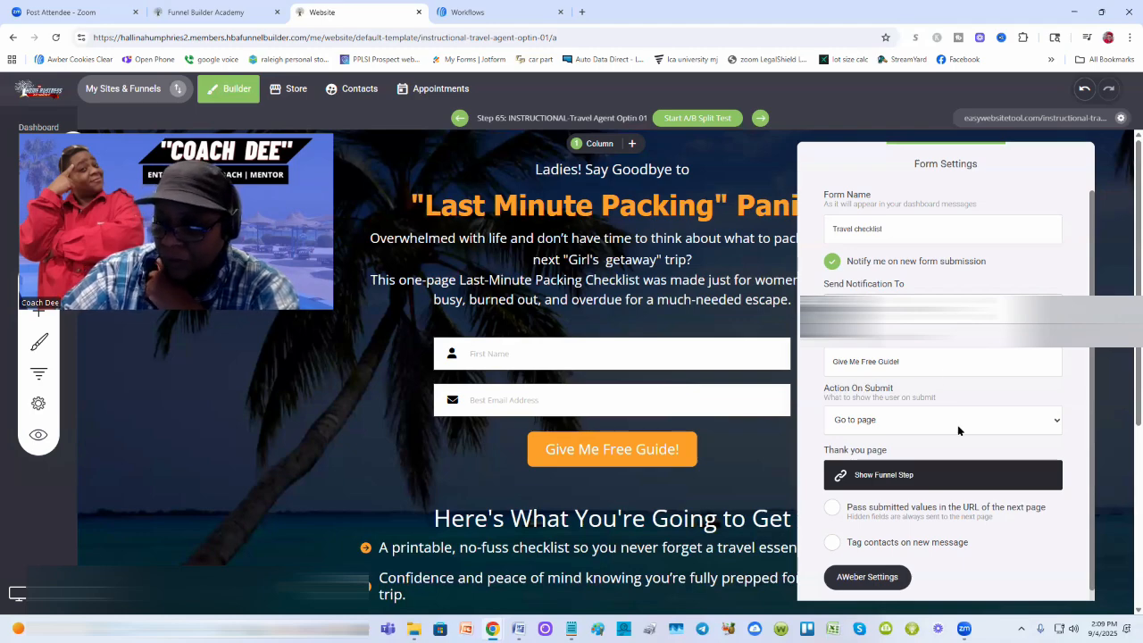
pyautogui.click(954, 508)
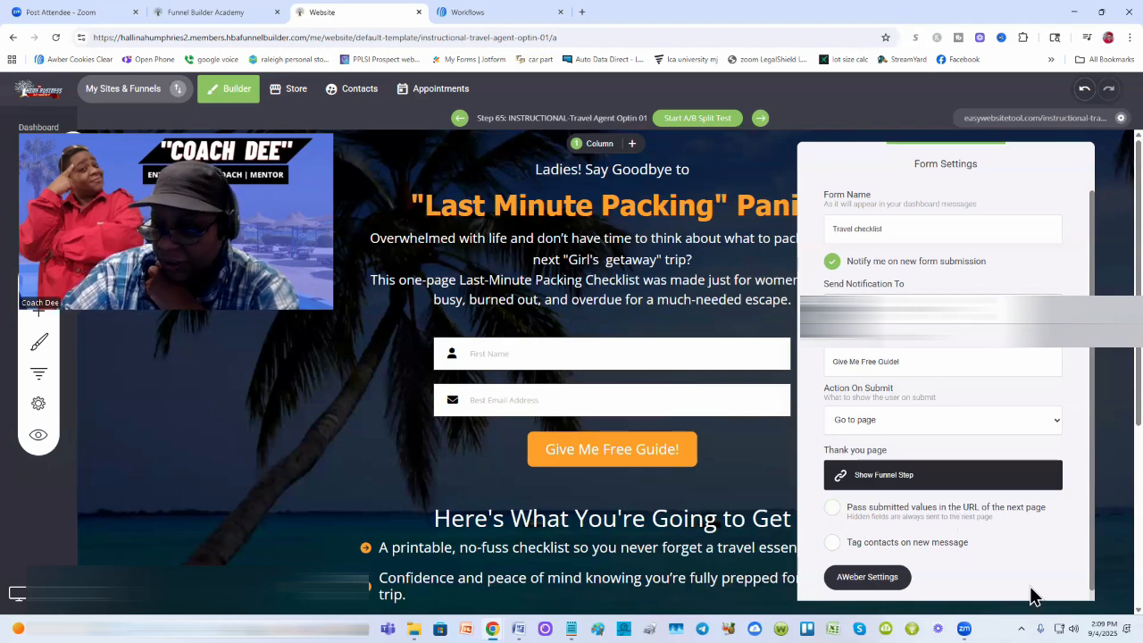
# Step: Swap the form's AWeber list from Automotive tips to Travel industry, then save the page
pyautogui.click(868, 577)
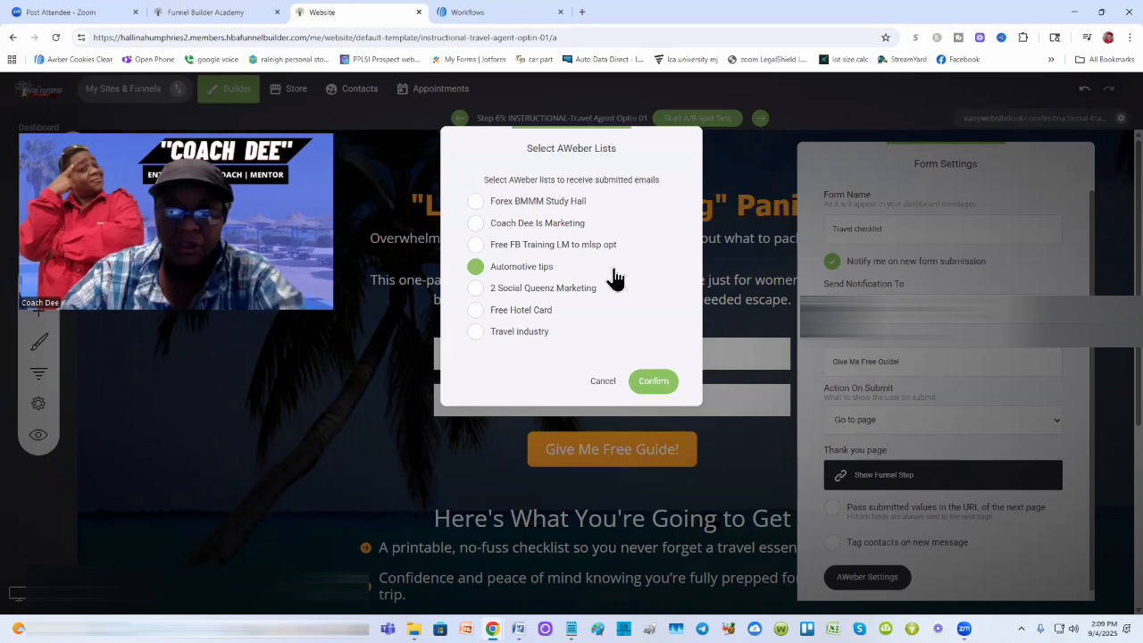
pyautogui.click(475, 266)
pyautogui.click(475, 331)
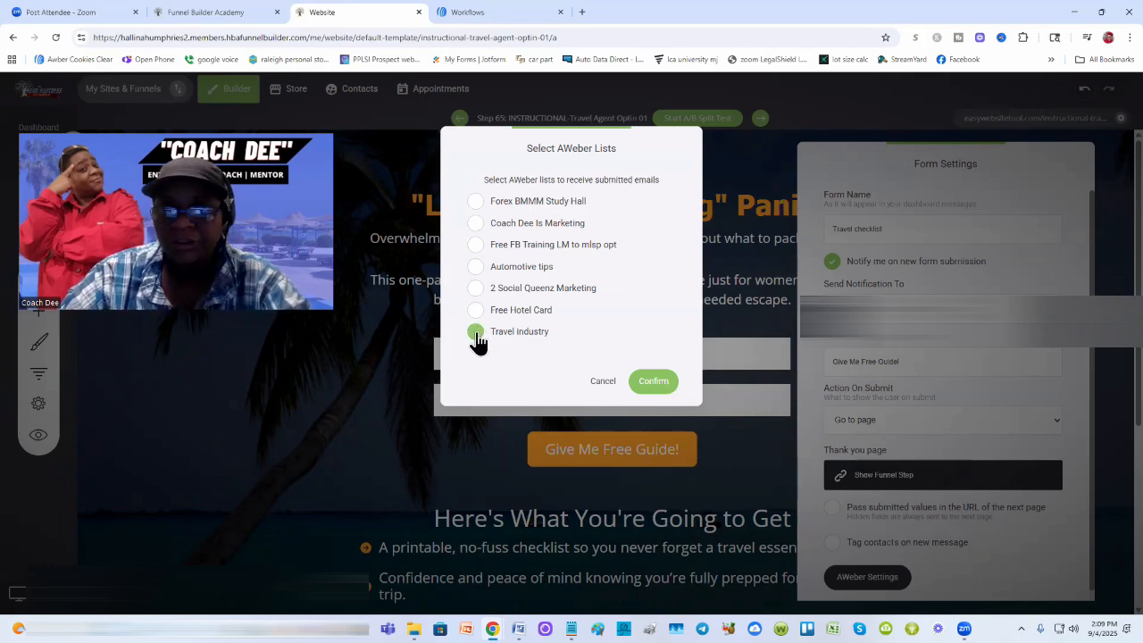
pyautogui.click(654, 381)
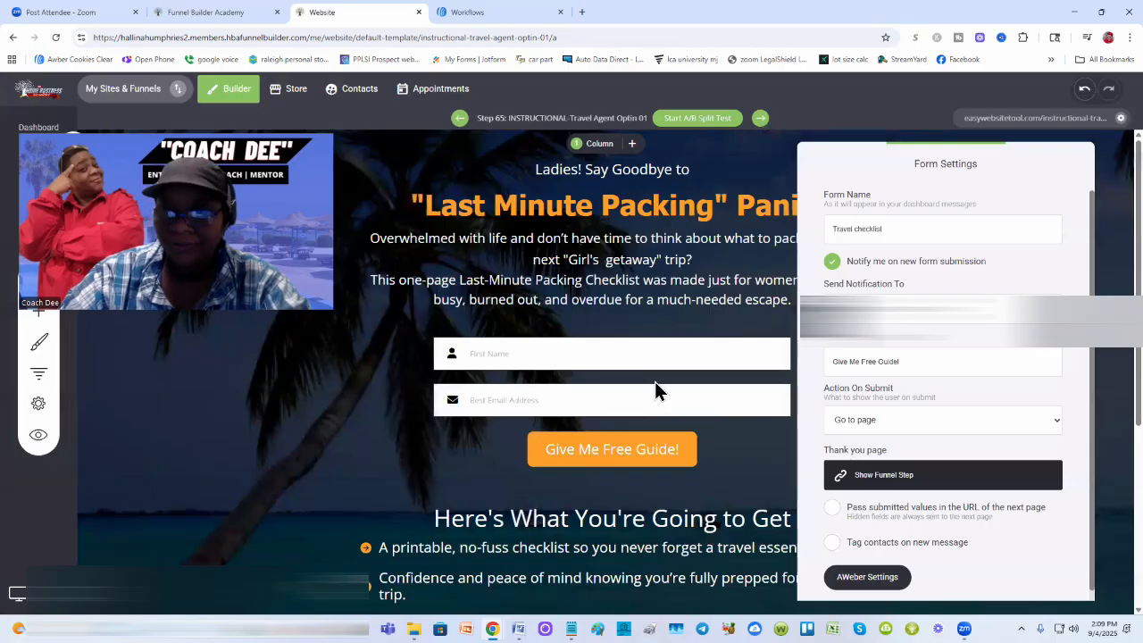
pyautogui.click(734, 317)
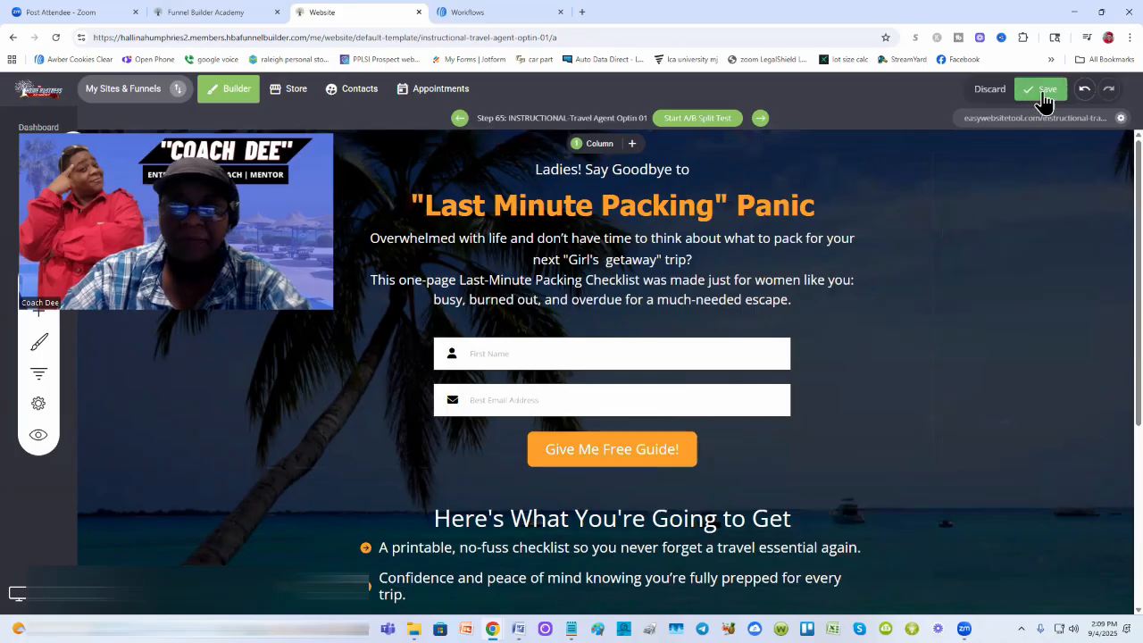
pyautogui.click(1043, 97)
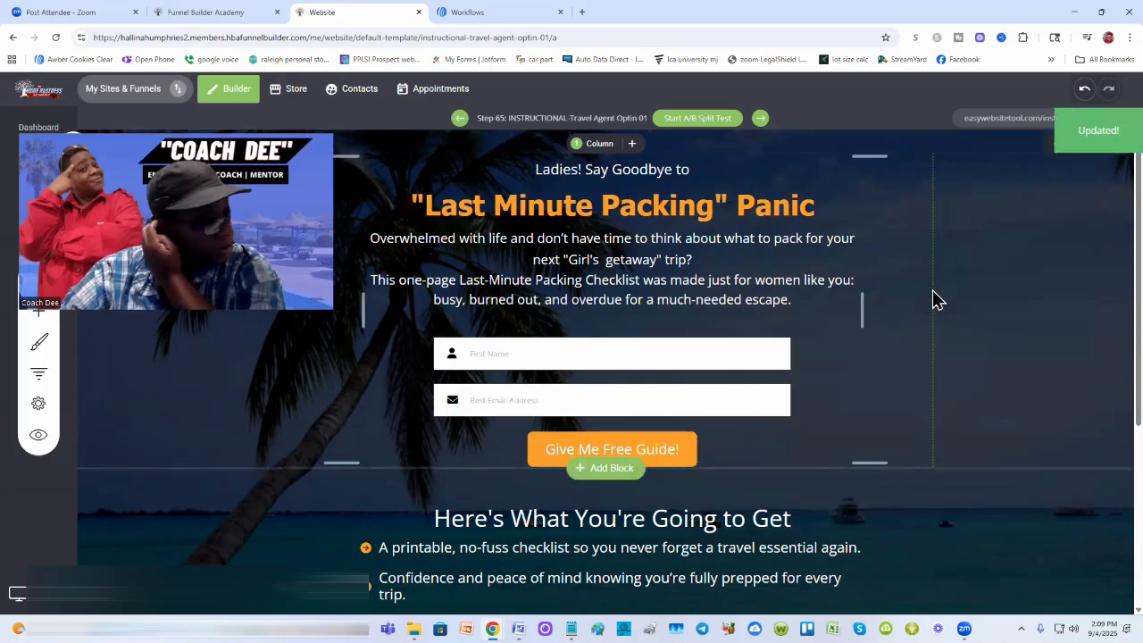
# Step: Reopen the form's AWeber settings to verify Travel industry, leaving contact tagging turned off
pyautogui.moveTo(616, 358)
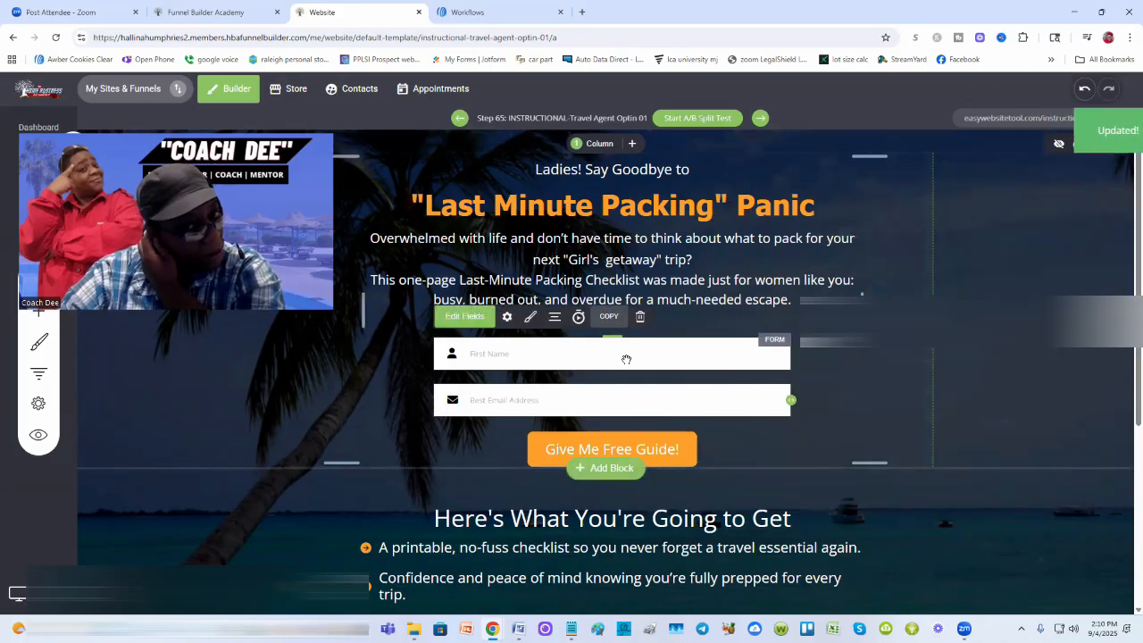
pyautogui.click(507, 318)
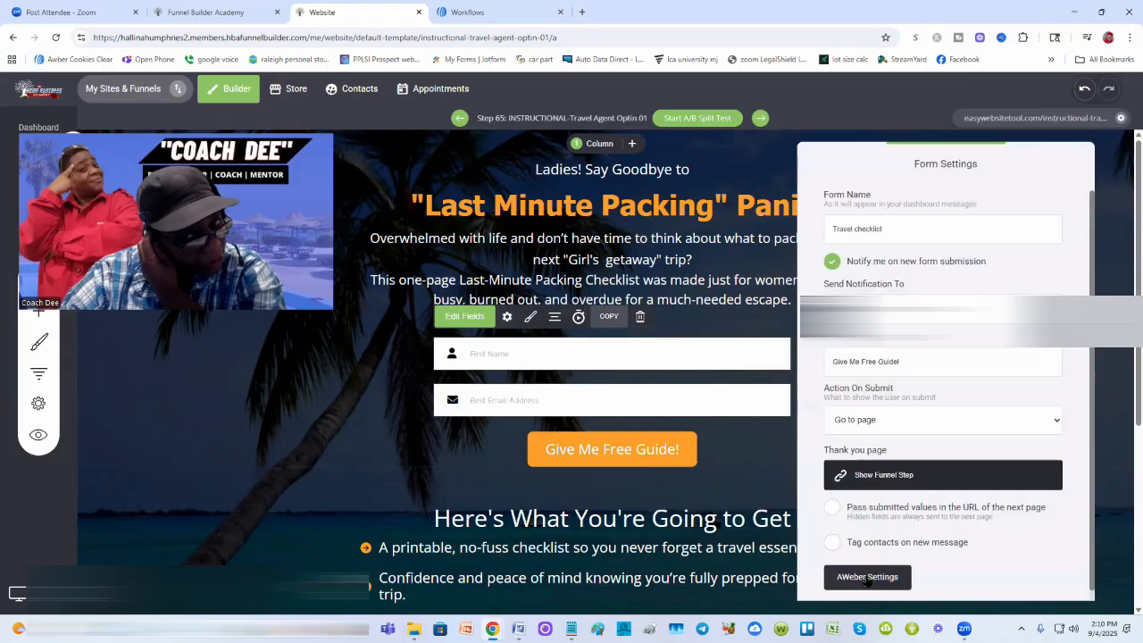
pyautogui.click(867, 577)
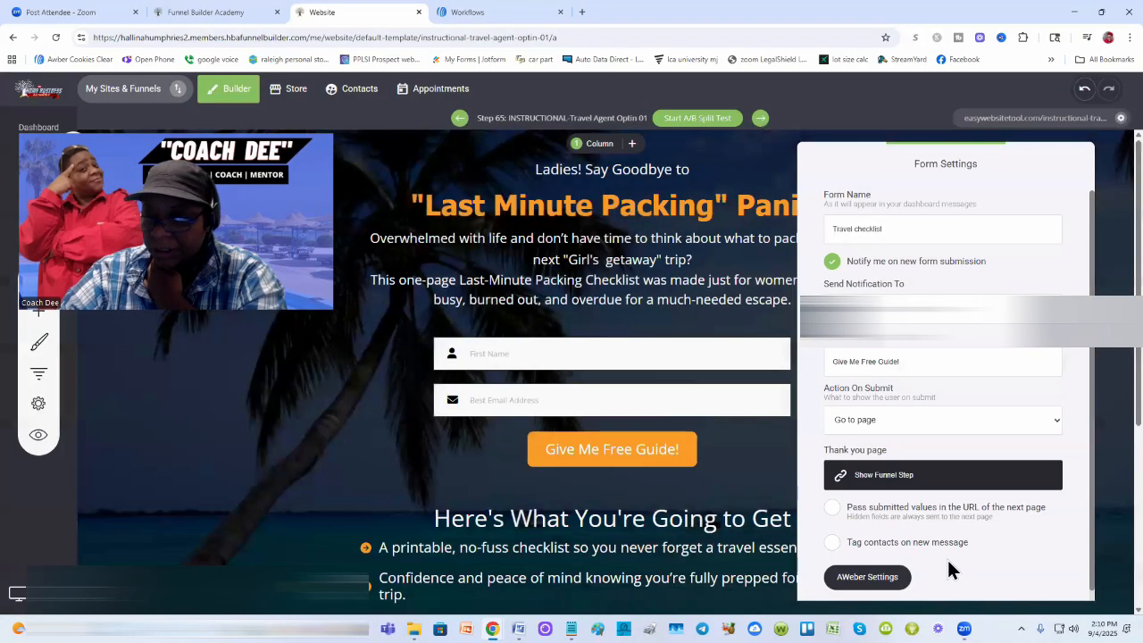
pyautogui.click(856, 543)
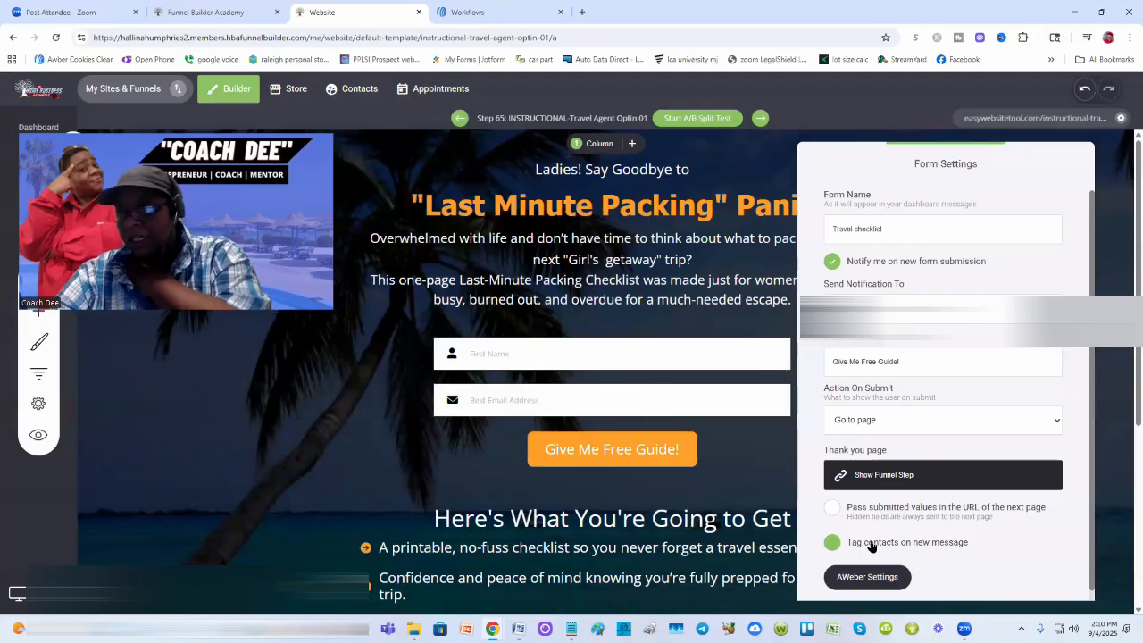
pyautogui.click(938, 558)
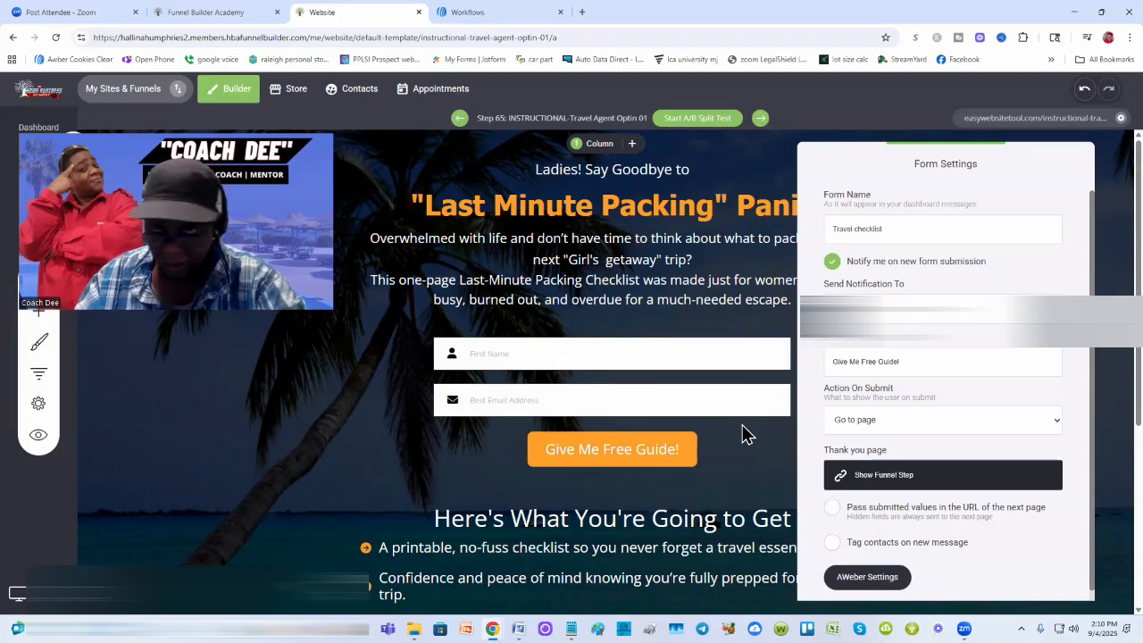
# Step: Dismiss the Form Settings panel to show the 'Last Minute Packing' Panic opt-in page
pyautogui.click(762, 250)
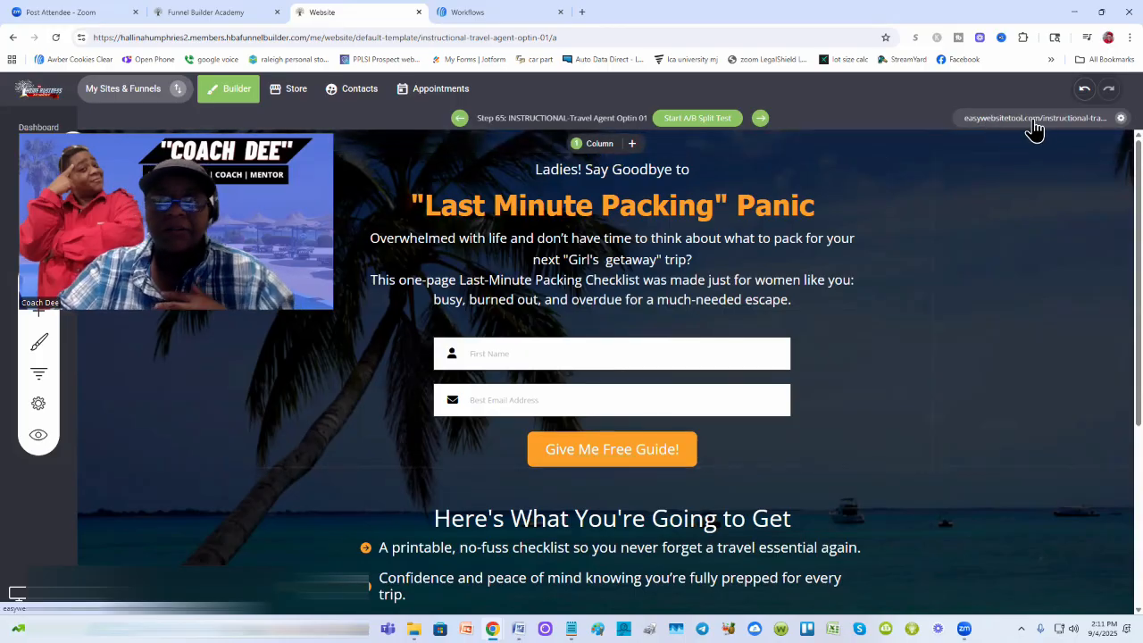
# Step: Open the live opt-in page in a new tab and copy its address
pyautogui.click(1034, 123)
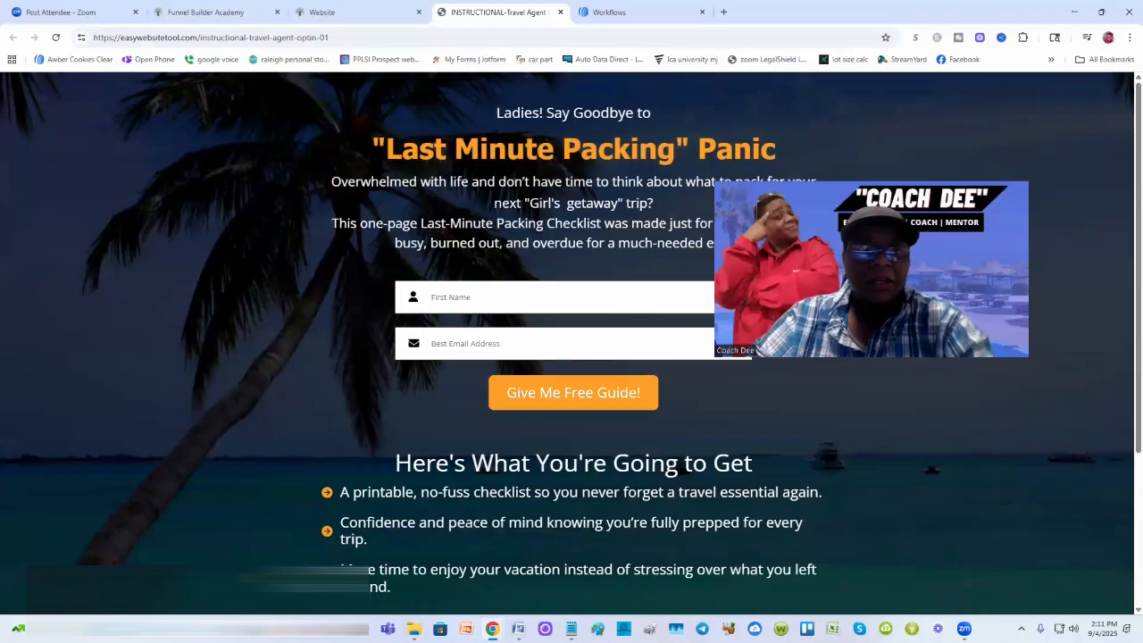
pyautogui.click(204, 43)
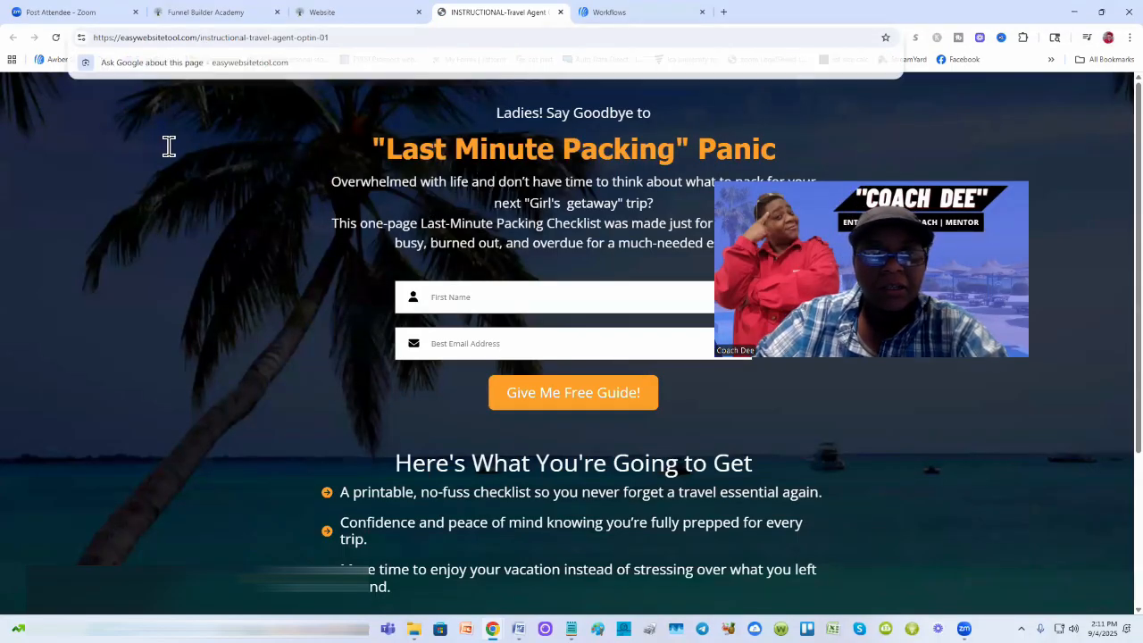
pyautogui.click(168, 146)
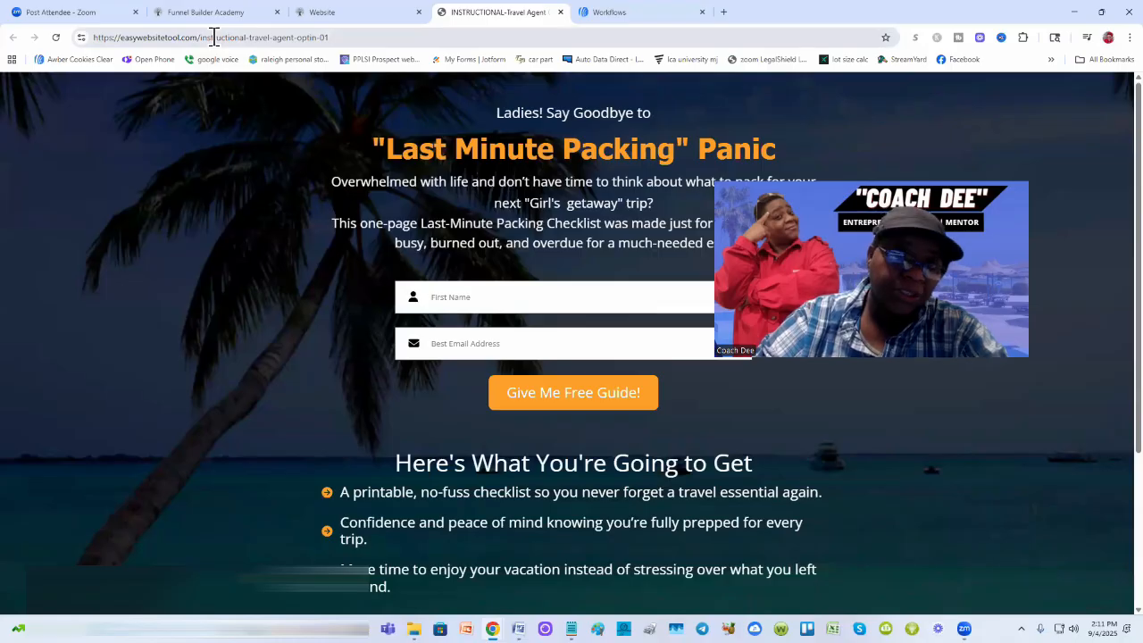
pyautogui.click(215, 37)
pyautogui.rightClick(216, 39)
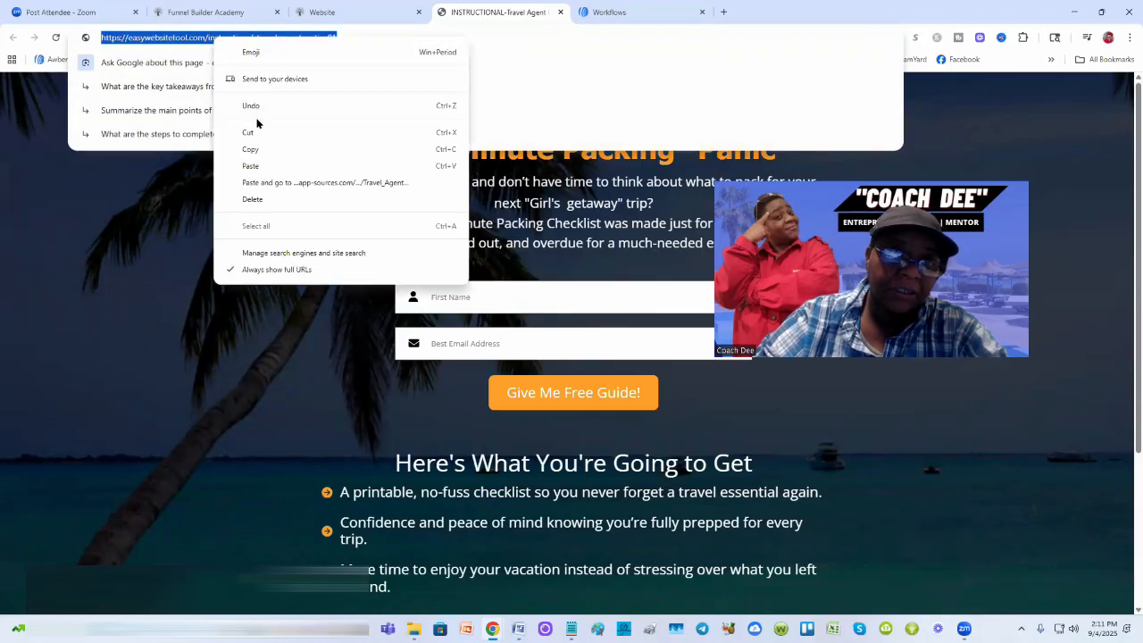
pyautogui.click(256, 150)
pyautogui.click(193, 247)
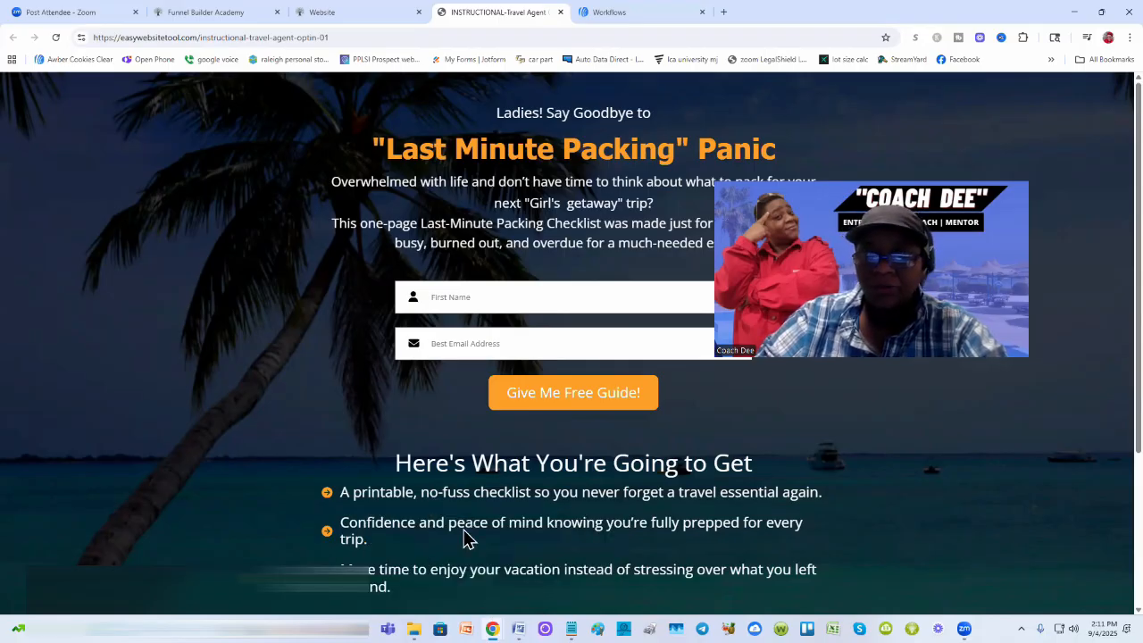
# Step: Load the copied opt-in page address in a new Incognito window
pyautogui.hotkey('ctrl', 'shift', 'n')
pyautogui.hotkey('ctrl', 'v')
pyautogui.press('Return')
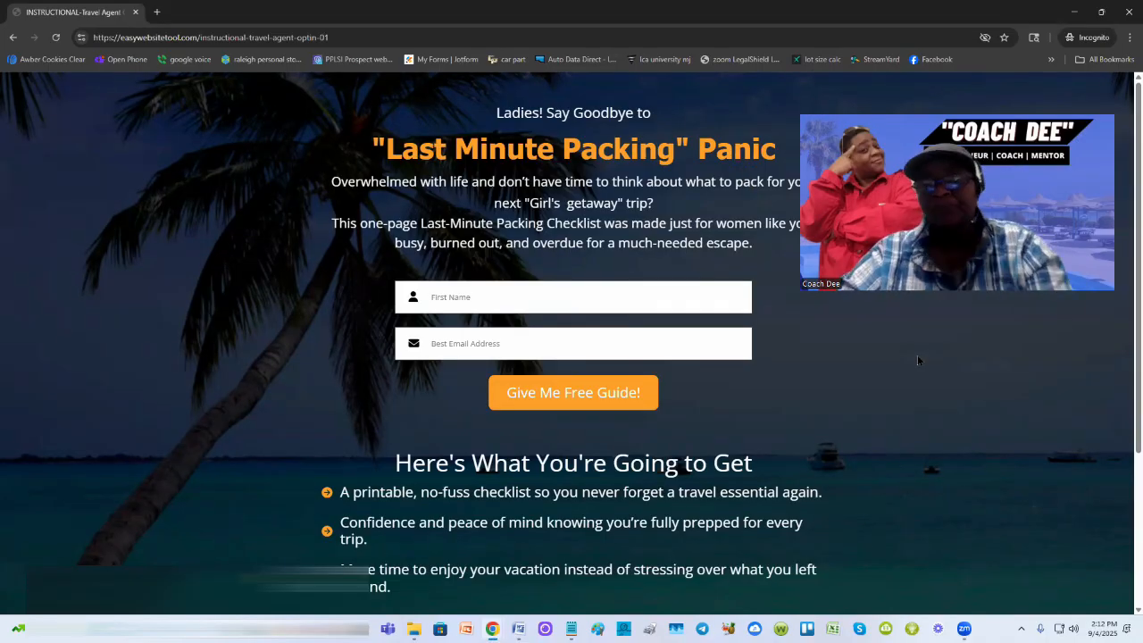
# Step: Enter a test first name and e-mail, submit via Give Me Free Guide, and review the thank-you page
pyautogui.click(477, 291)
pyautogui.write('Dee')
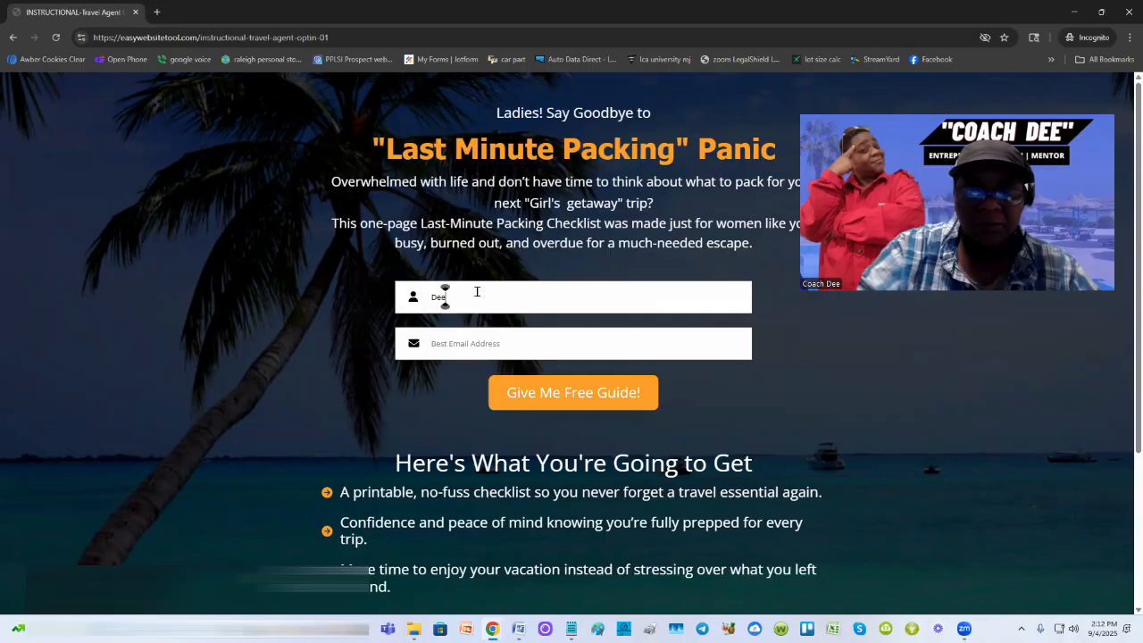
pyautogui.click(458, 349)
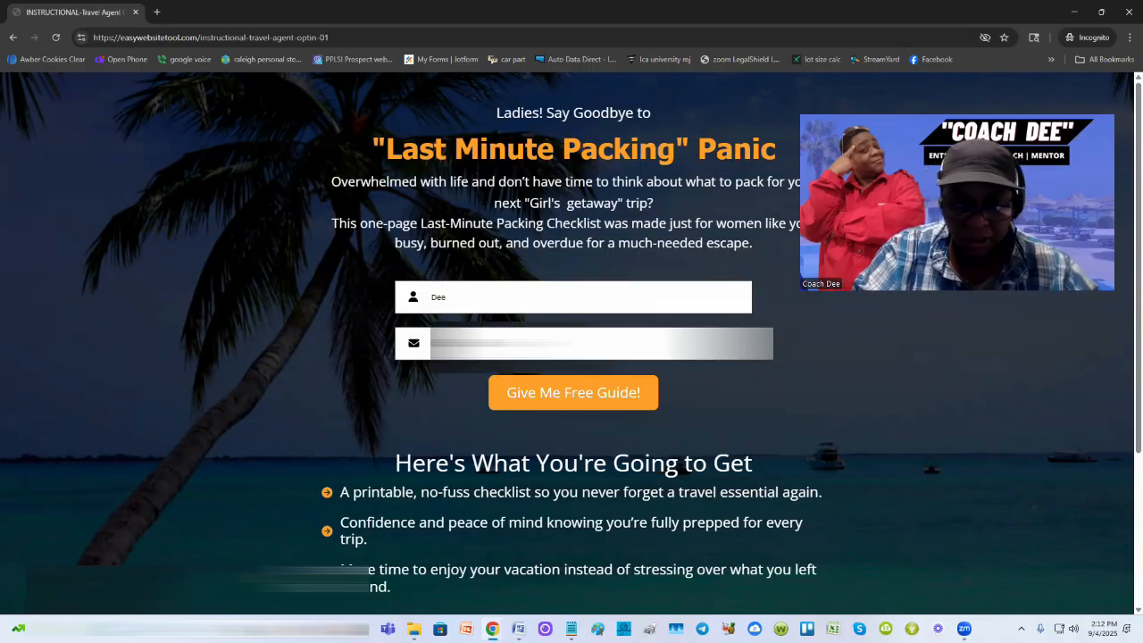
pyautogui.click(604, 397)
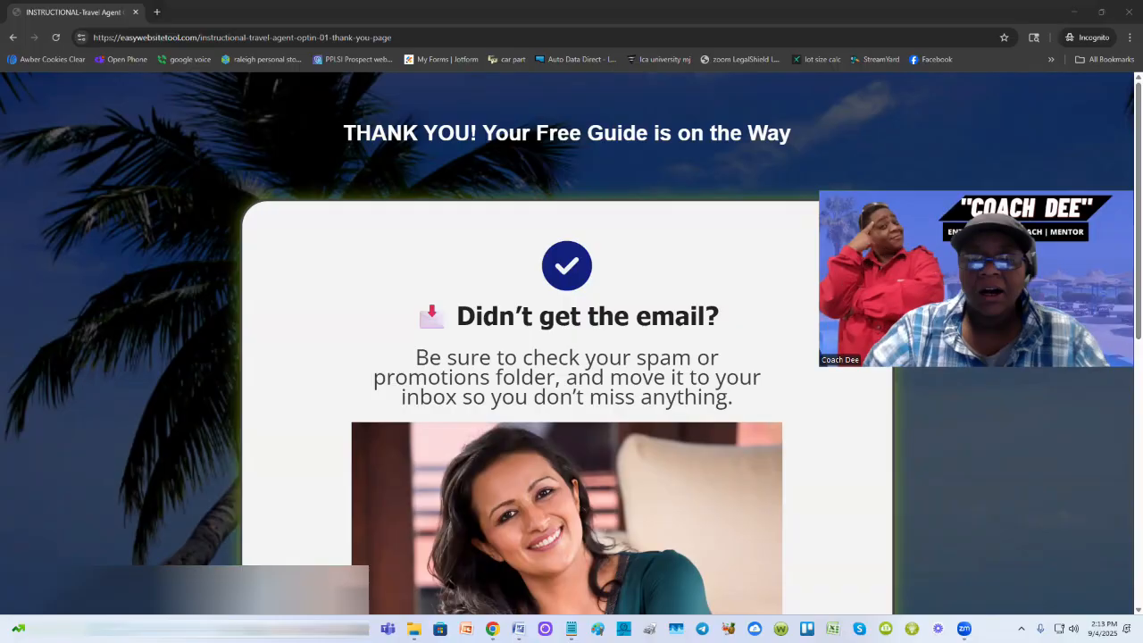
pyautogui.scroll(-5, 683, 293)
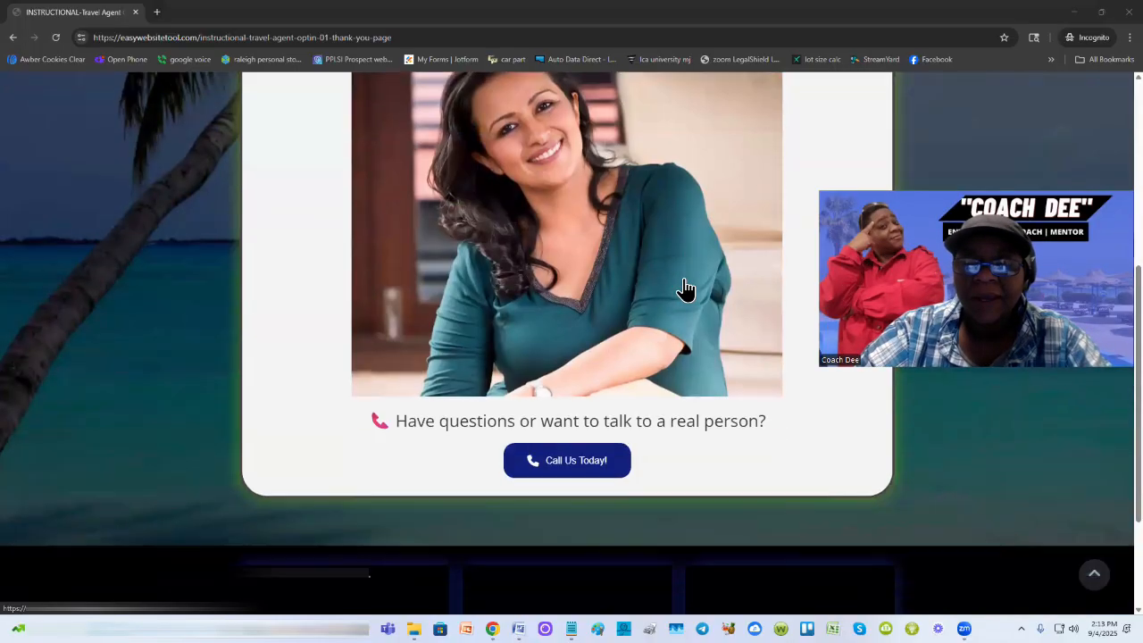
pyautogui.scroll(5, 684, 290)
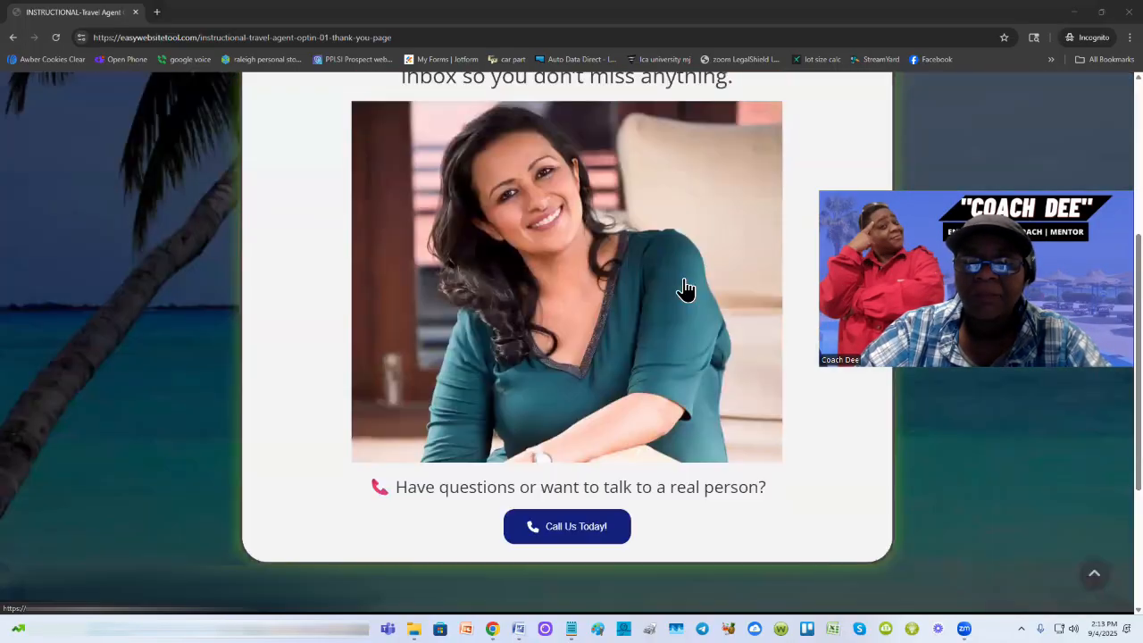
pyautogui.scroll(1, 684, 290)
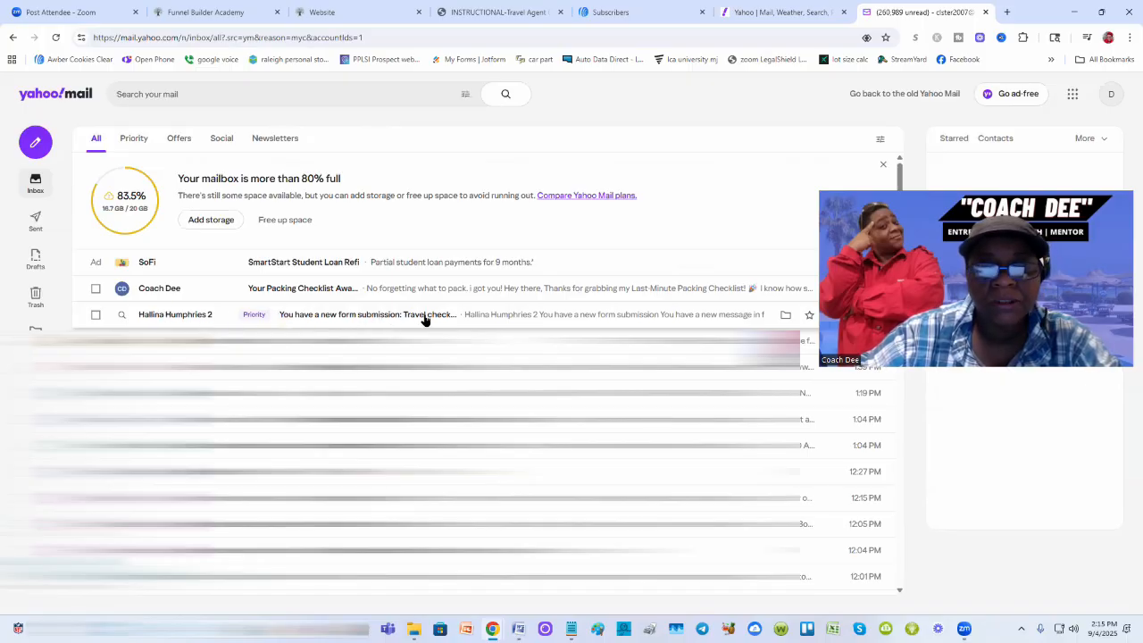
# Step: Open the 'You have a new form submission: Travel checklist' email in the inbox
pyautogui.click(451, 319)
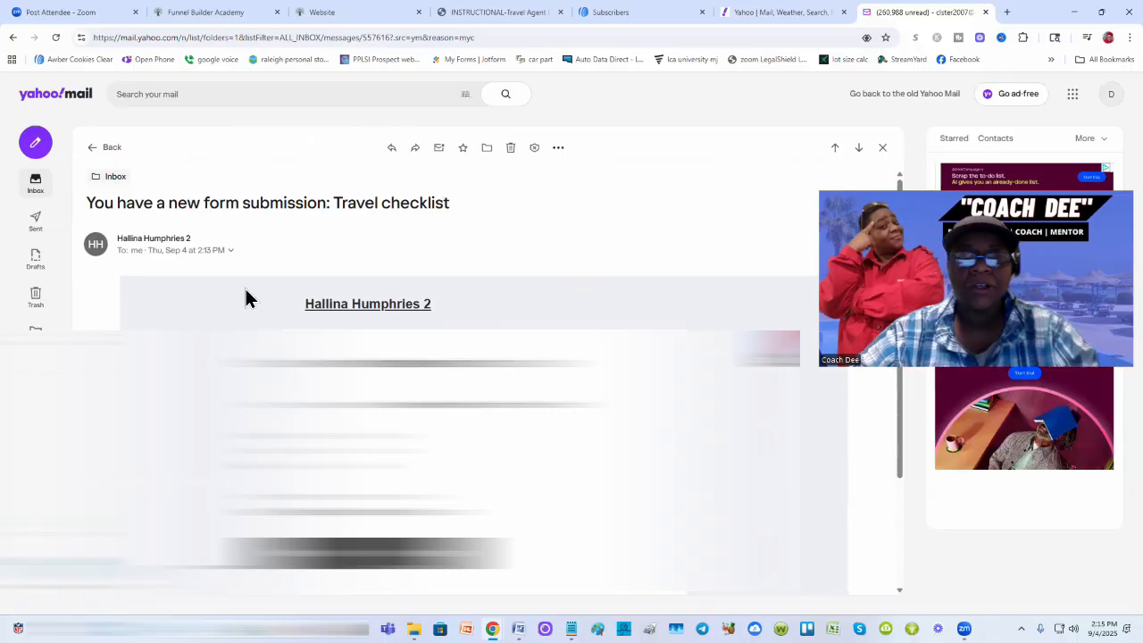
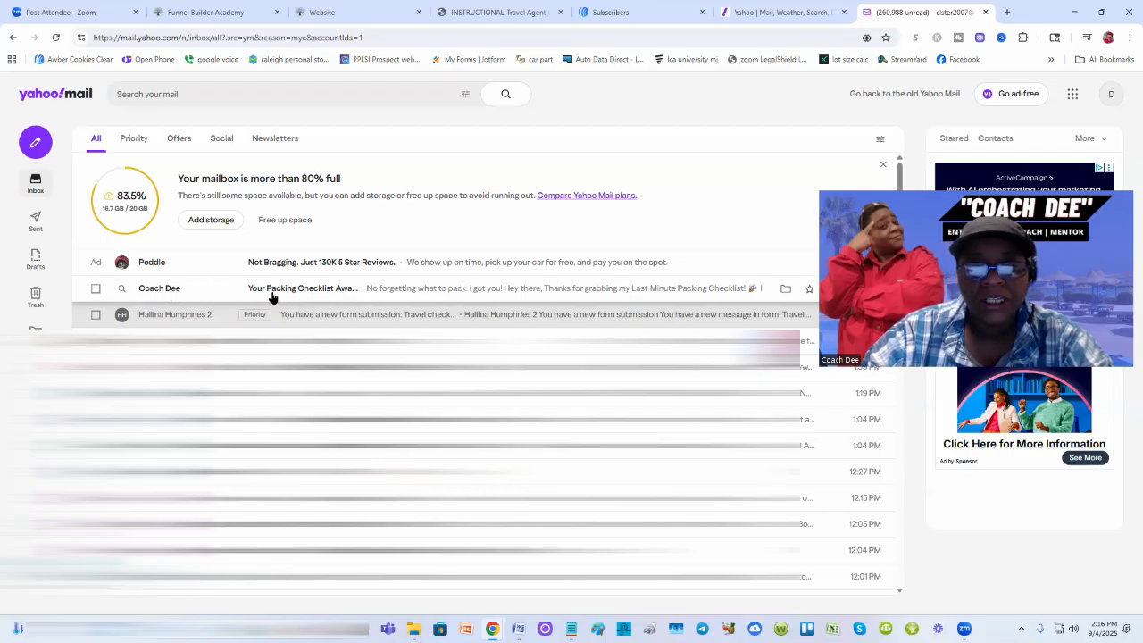
# Step: Open the 'Your Packing Checklist Awaits!' email and read through its checklist link and booking-call offer
pyautogui.click(380, 289)
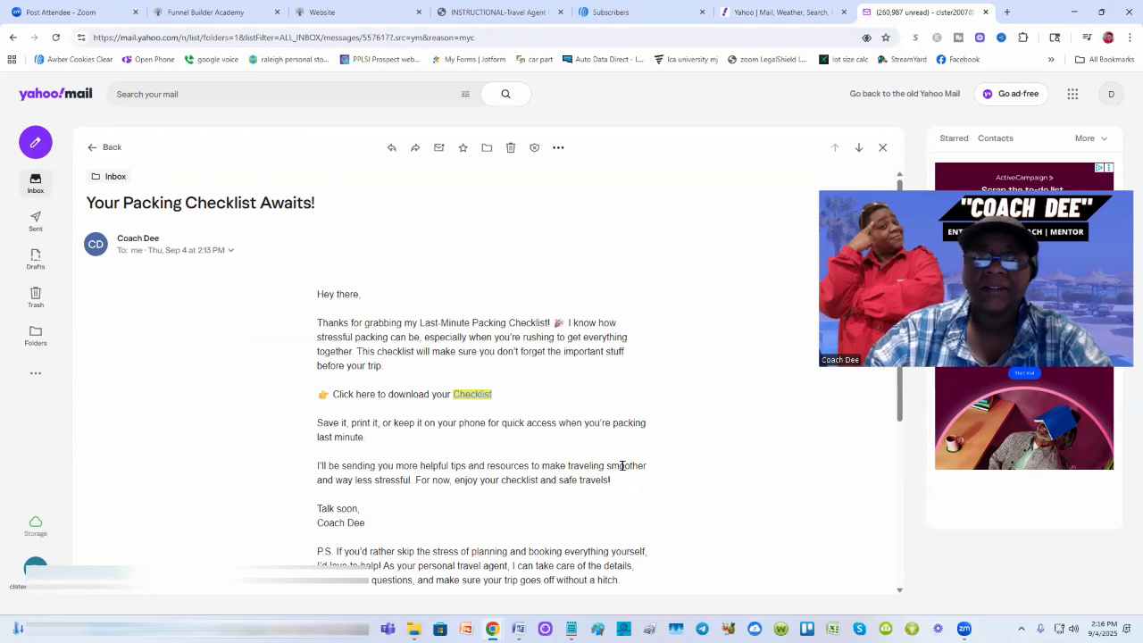
pyautogui.scroll(-3, 622, 465)
pyautogui.scroll(2, 622, 466)
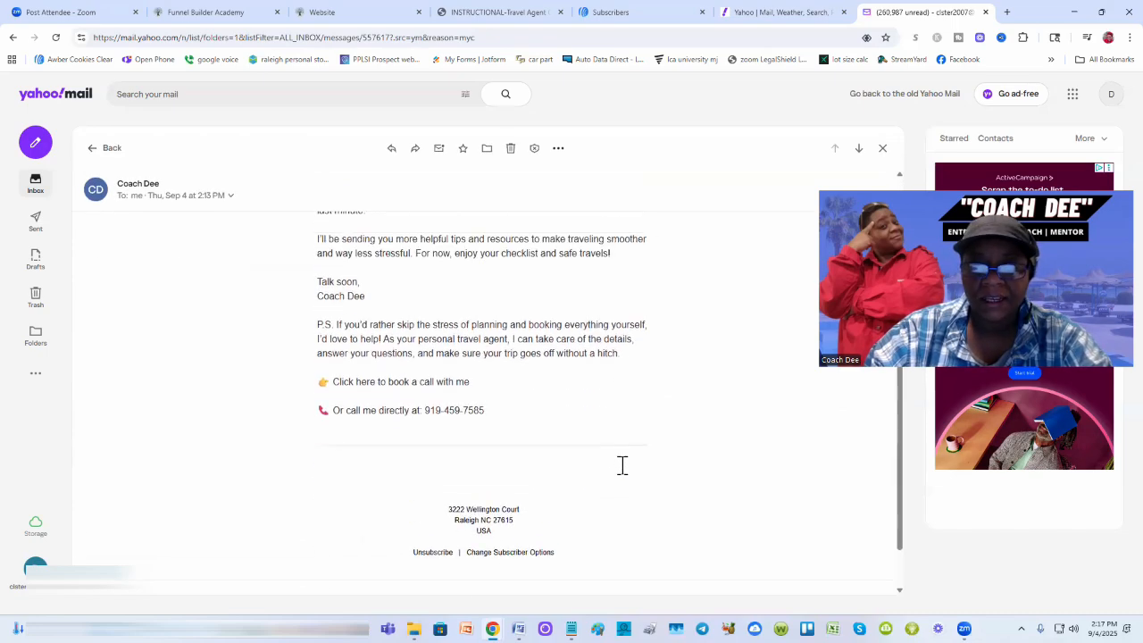
pyautogui.scroll(2, 623, 465)
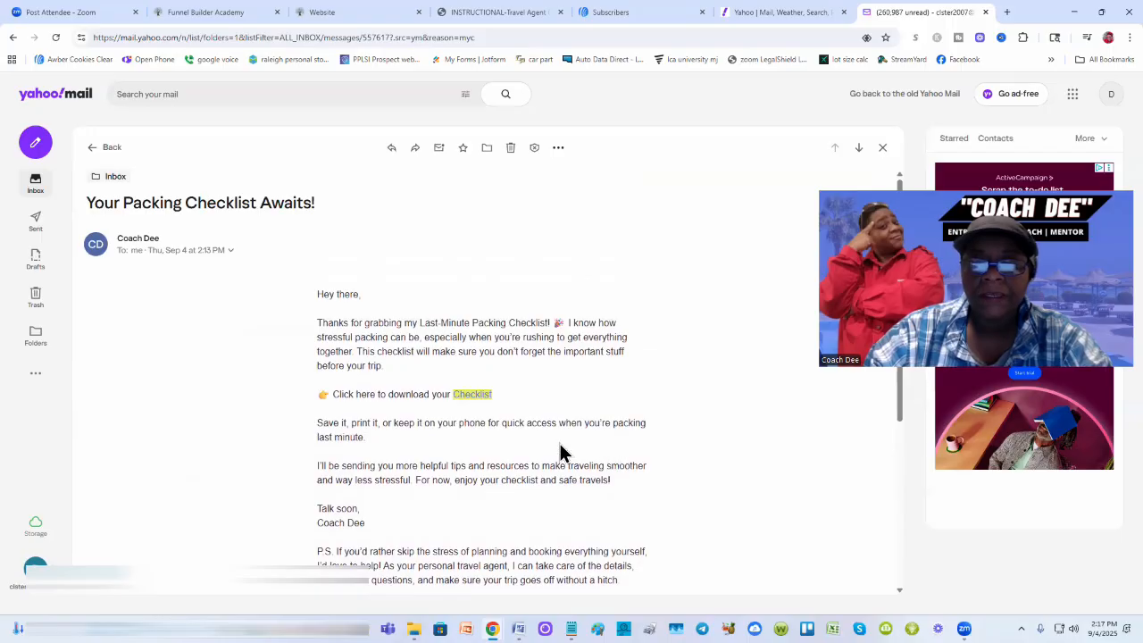
# Step: Follow the email's Checklist link to view the Travel Essentials Checklist image in a new tab
pyautogui.click(472, 395)
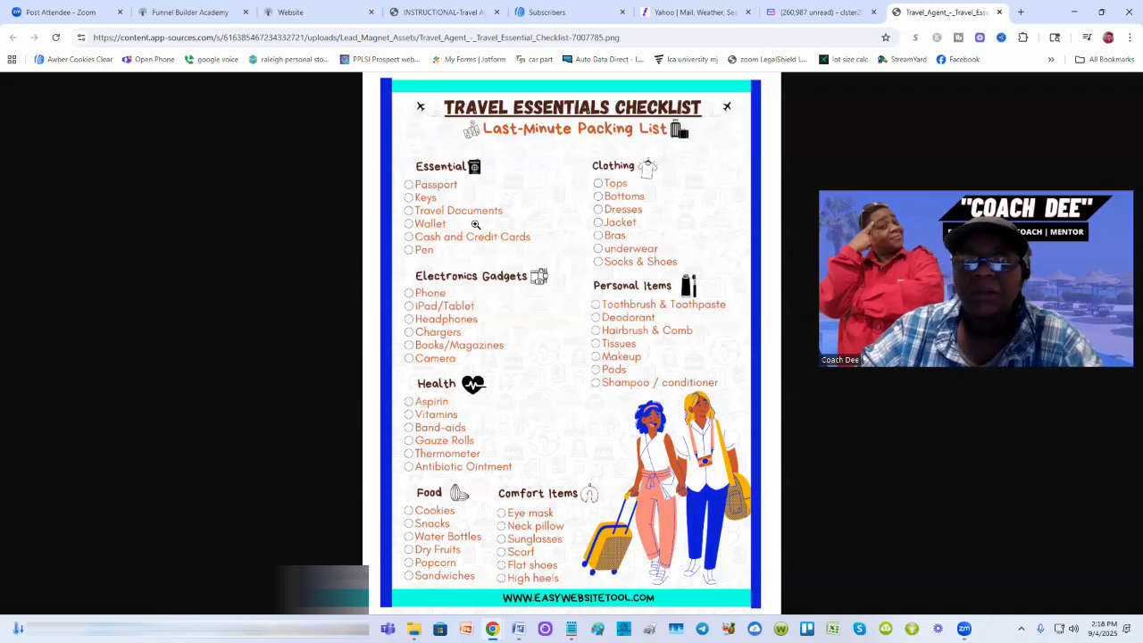
# Step: Reload AWeber and go from the dashboard to Subscribers > Subscribers for the Travel industry list
pyautogui.click(545, 11)
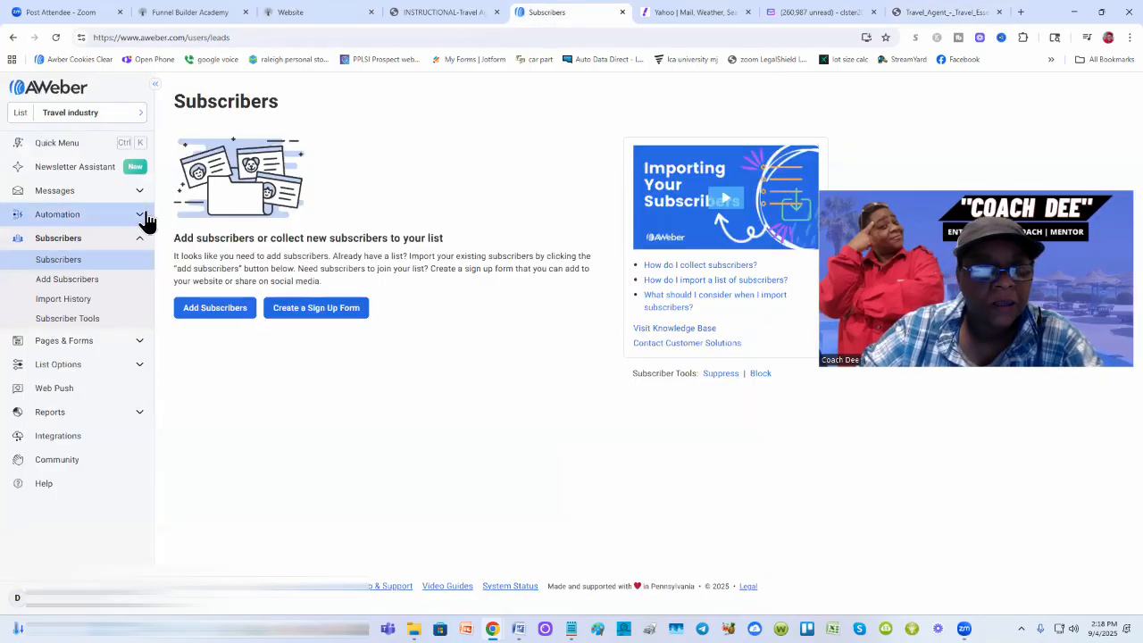
pyautogui.click(56, 37)
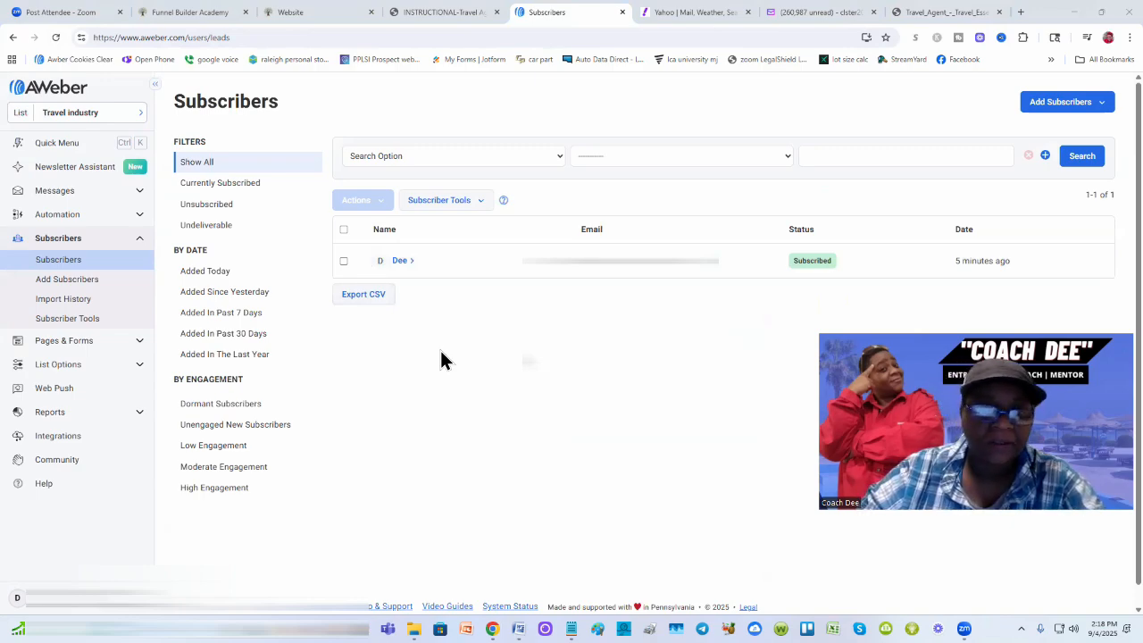
pyautogui.click(61, 90)
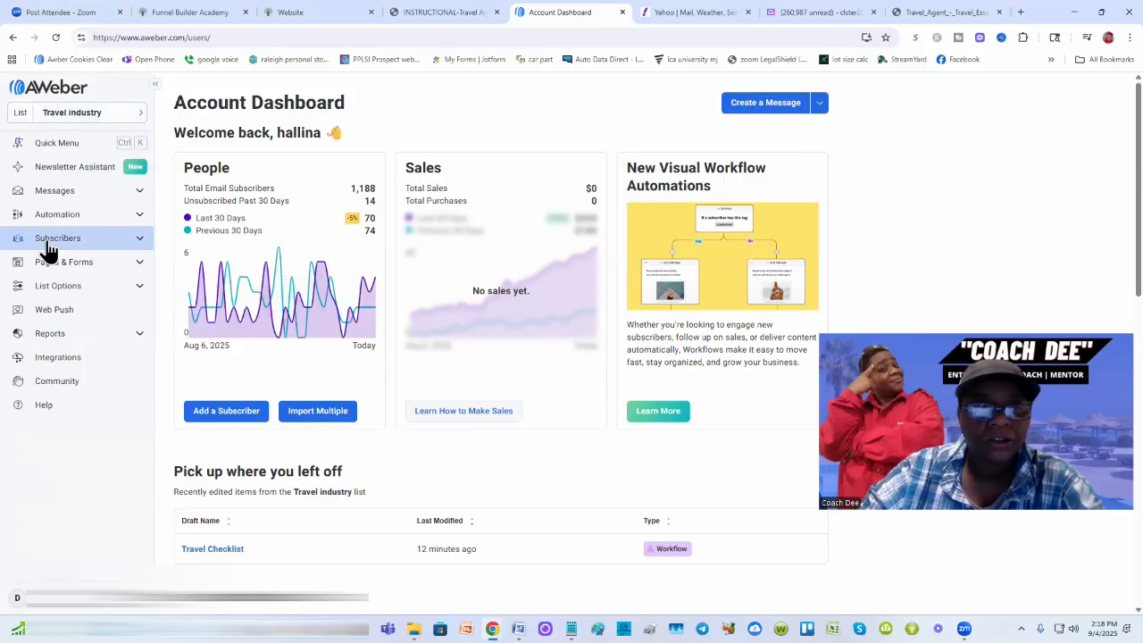
pyautogui.click(141, 244)
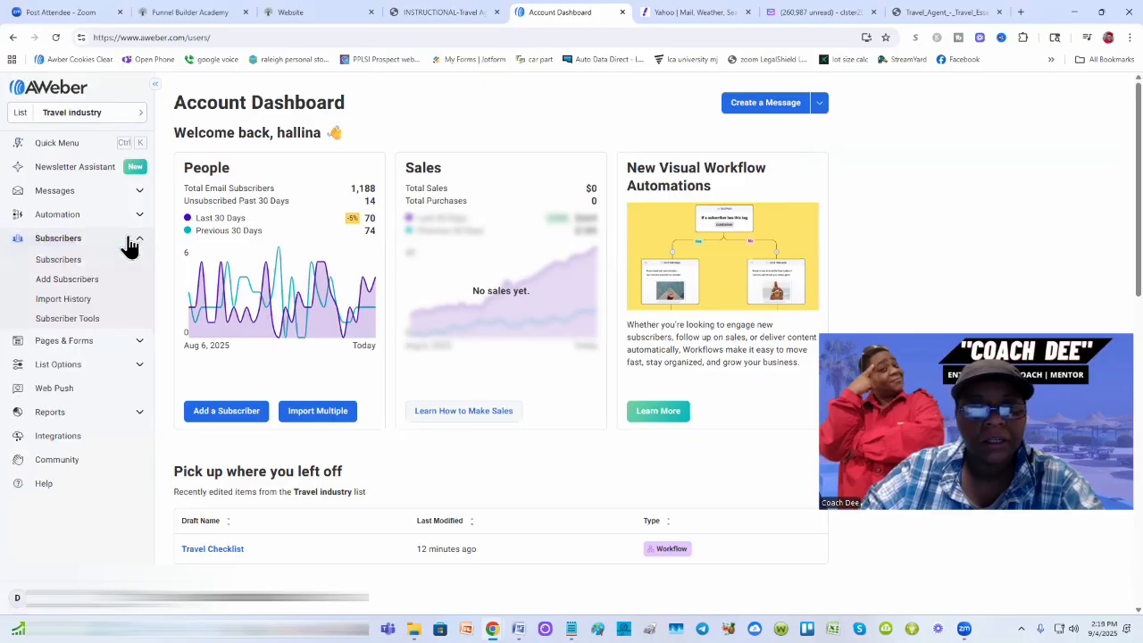
pyautogui.click(64, 268)
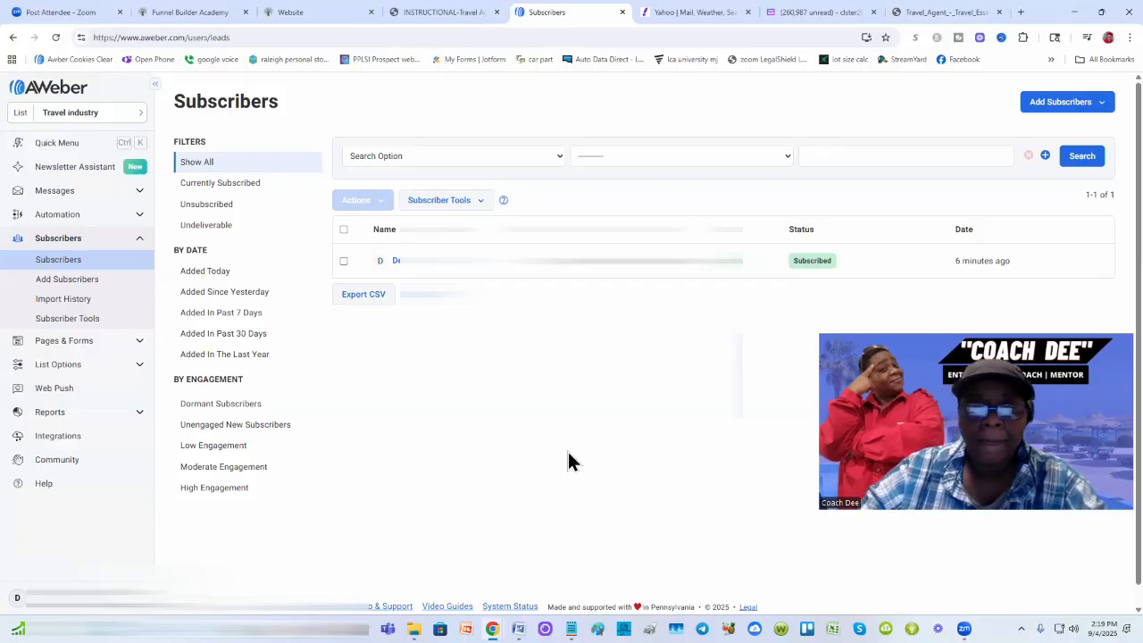
# Step: Expand the test subscriber's row to see the checklist email sent, opened, and link clicked
pyautogui.click(793, 261)
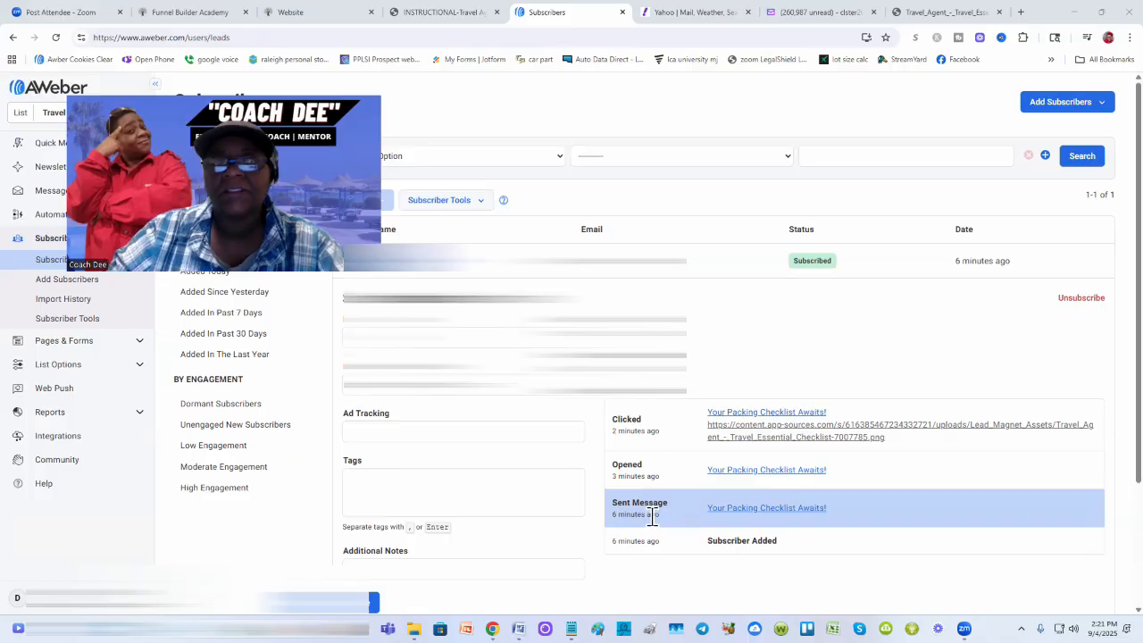
pyautogui.moveTo(652, 518)
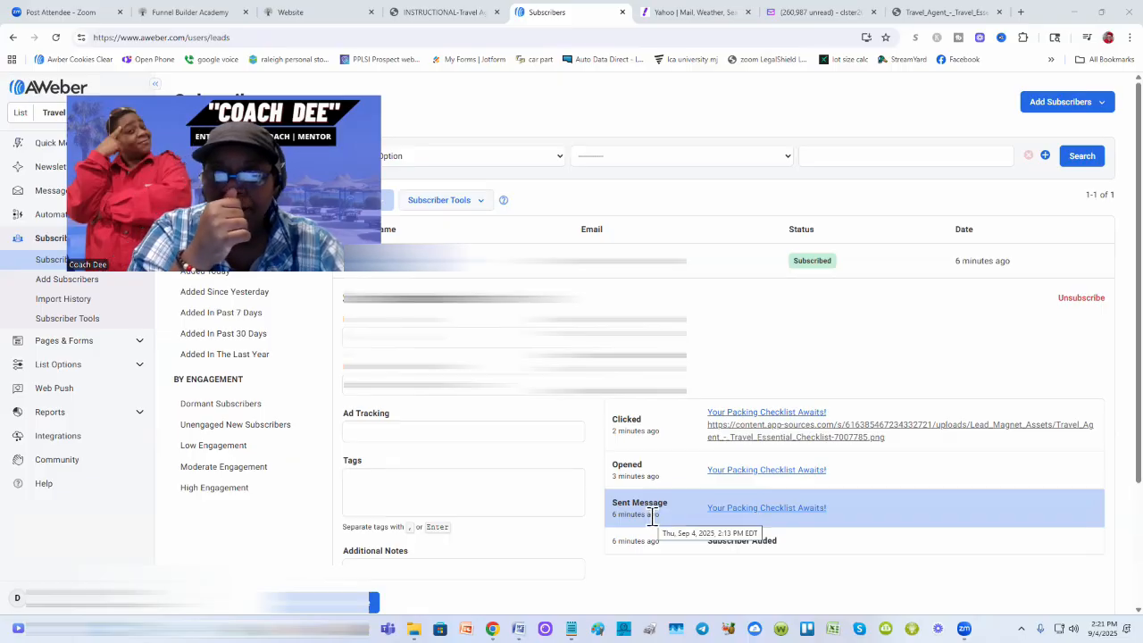